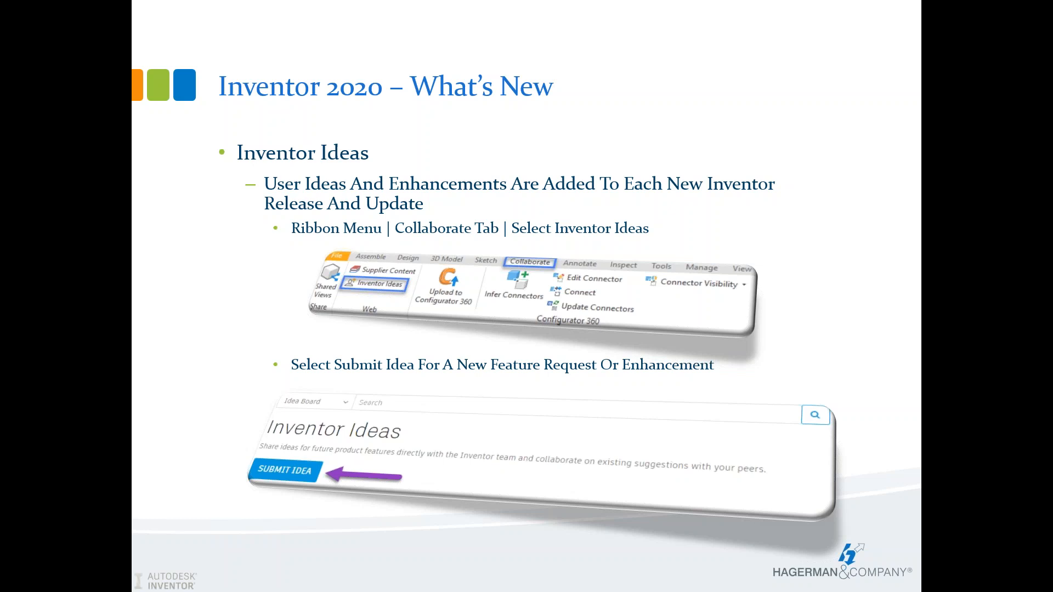
# - Advance the slideshow from the Inventor Ideas slide to the 'Demo Time!' slide
pyautogui.press('Right')
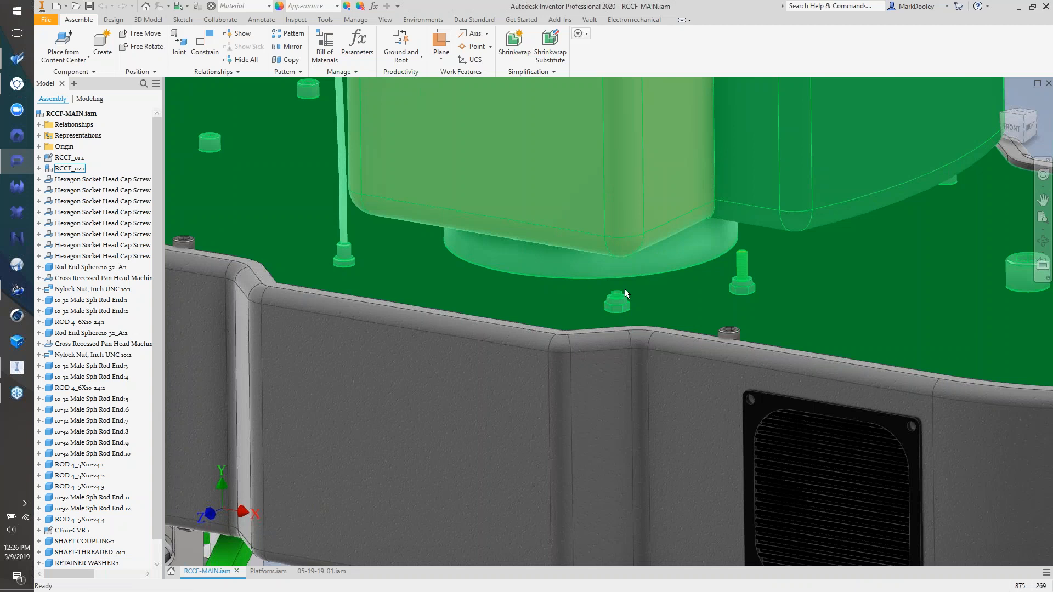
# - Zoom out from the top-deck close-up to show the entire RCCF-MAIN assembly
pyautogui.scroll(-3, 624, 288)
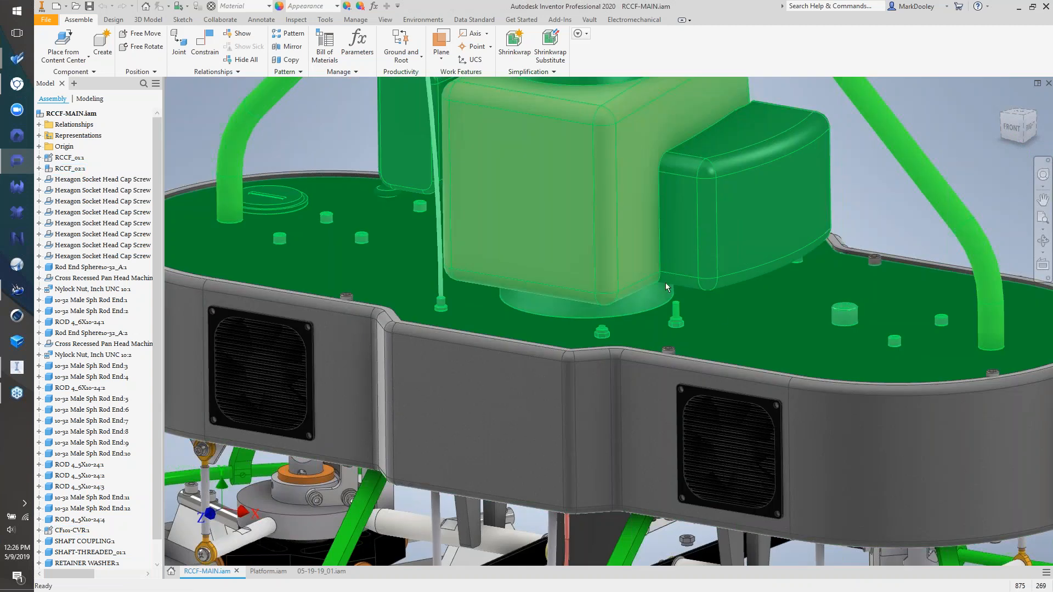
pyautogui.scroll(-5, 666, 282)
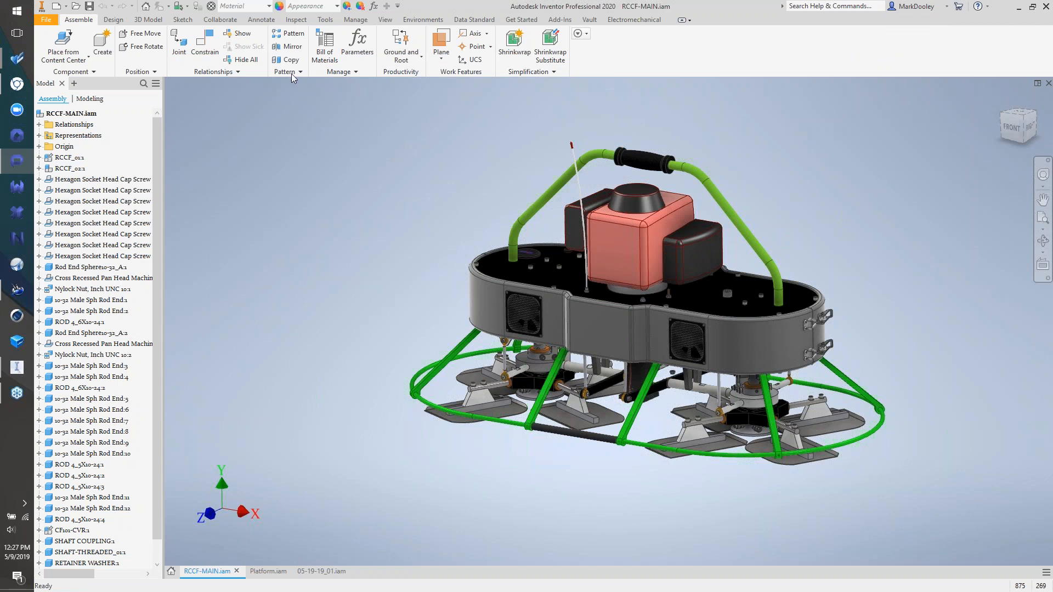
pyautogui.click(385, 19)
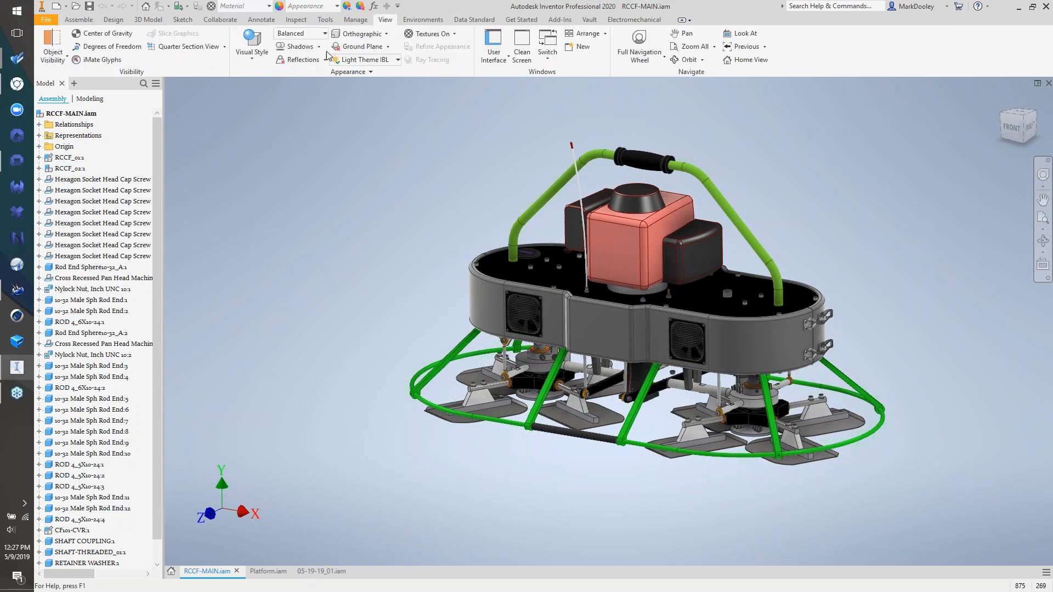
# - Set visual quality to High Quality, toggle reflections on and off, and check the lighting styles
pyautogui.click(322, 34)
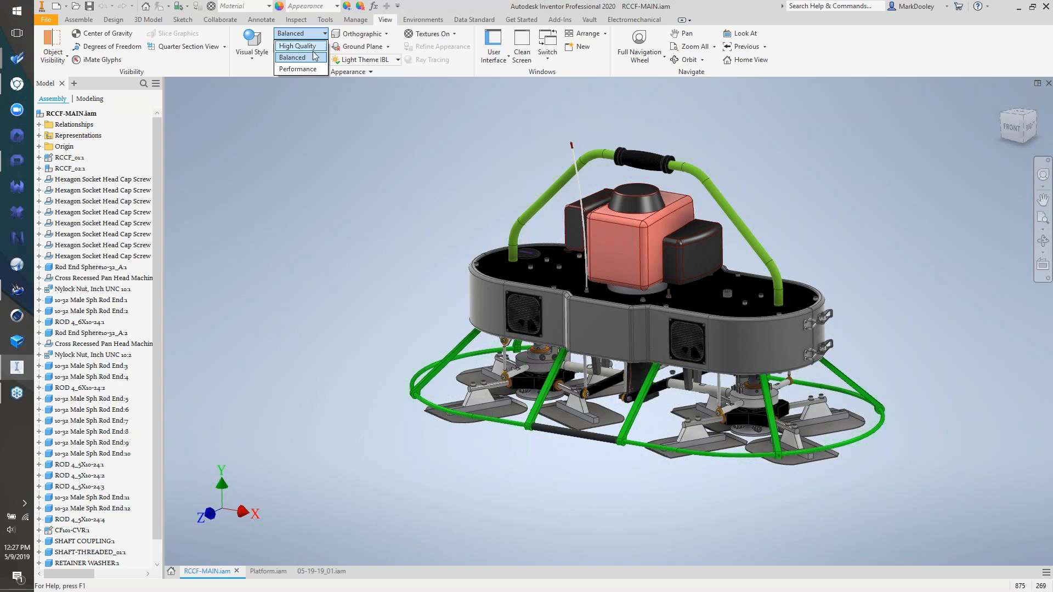
pyautogui.click(297, 46)
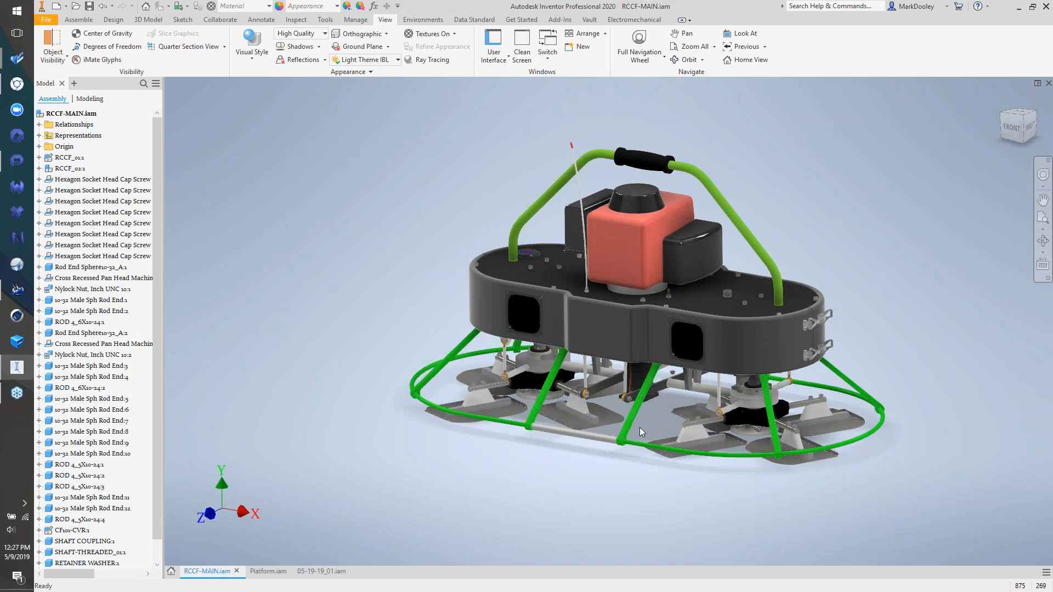
pyautogui.click(299, 61)
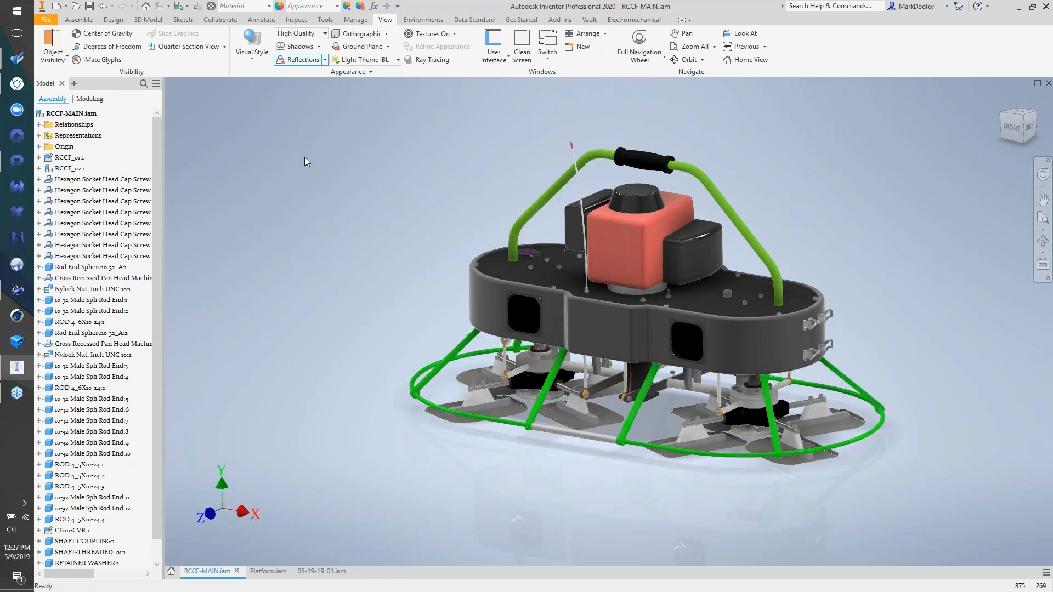
pyautogui.click(305, 60)
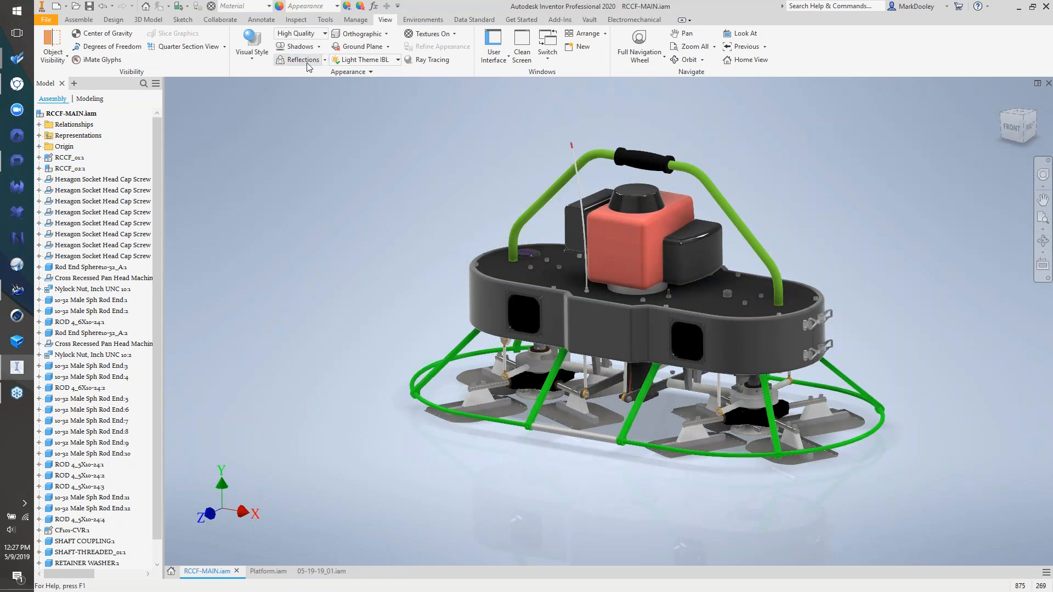
pyautogui.click(376, 61)
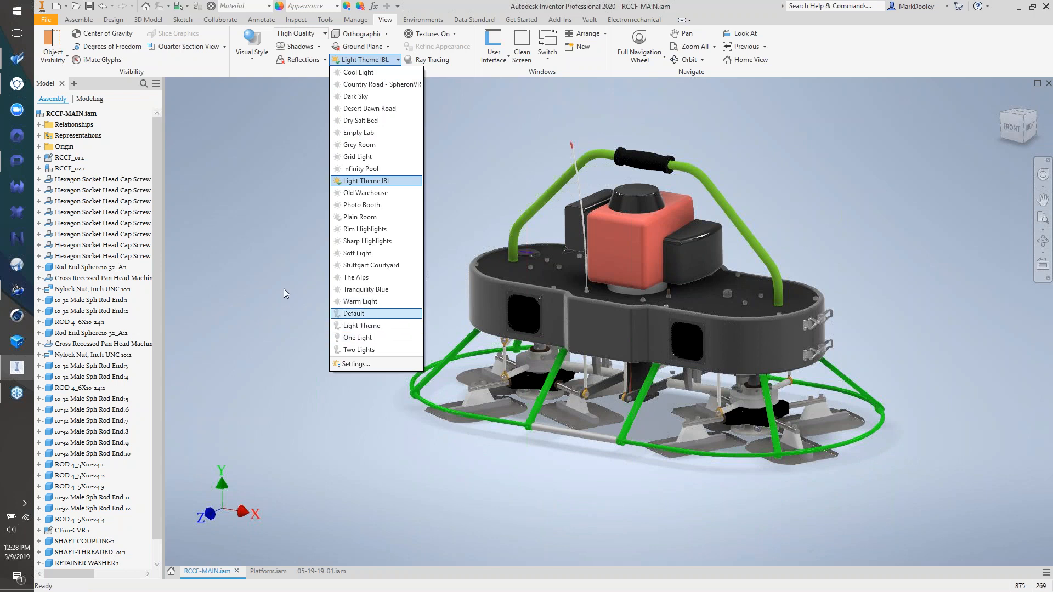
pyautogui.click(268, 246)
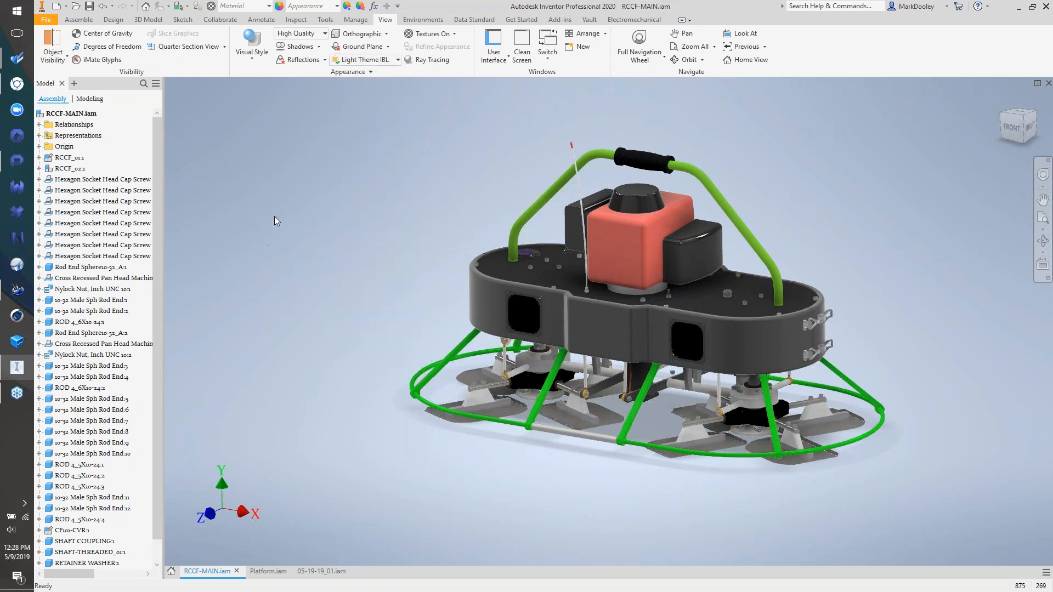
# - Return visual quality to Balanced and switch to the Platform.iam assembly
pyautogui.click(293, 34)
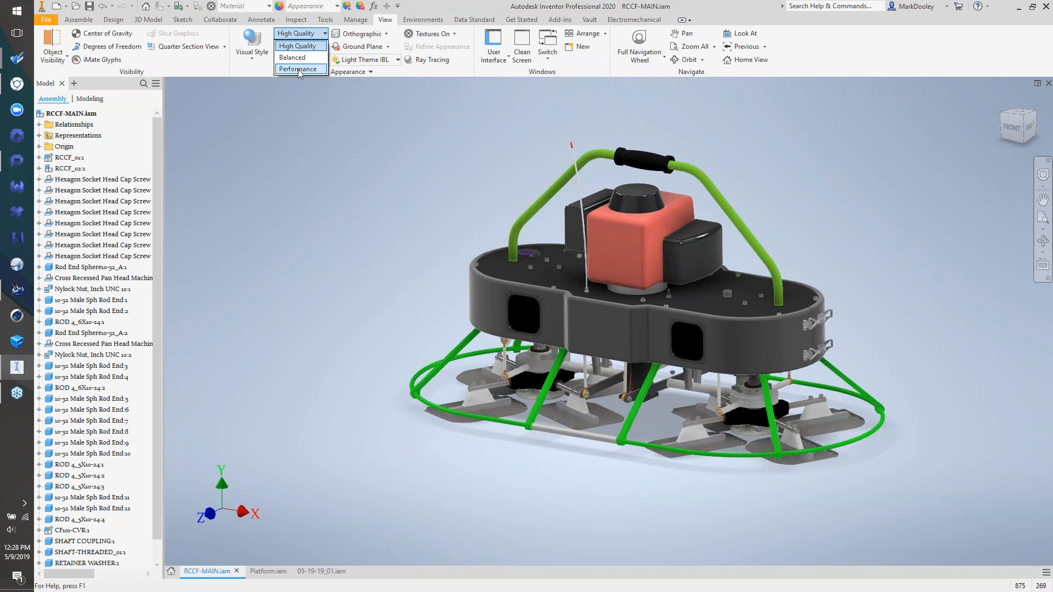
pyautogui.click(293, 57)
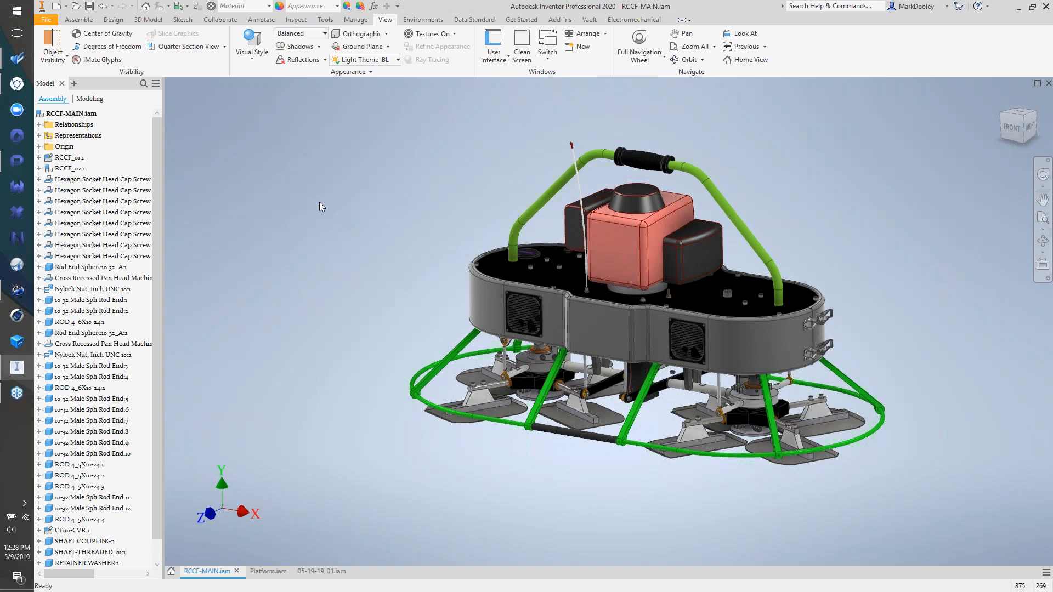
pyautogui.click(282, 570)
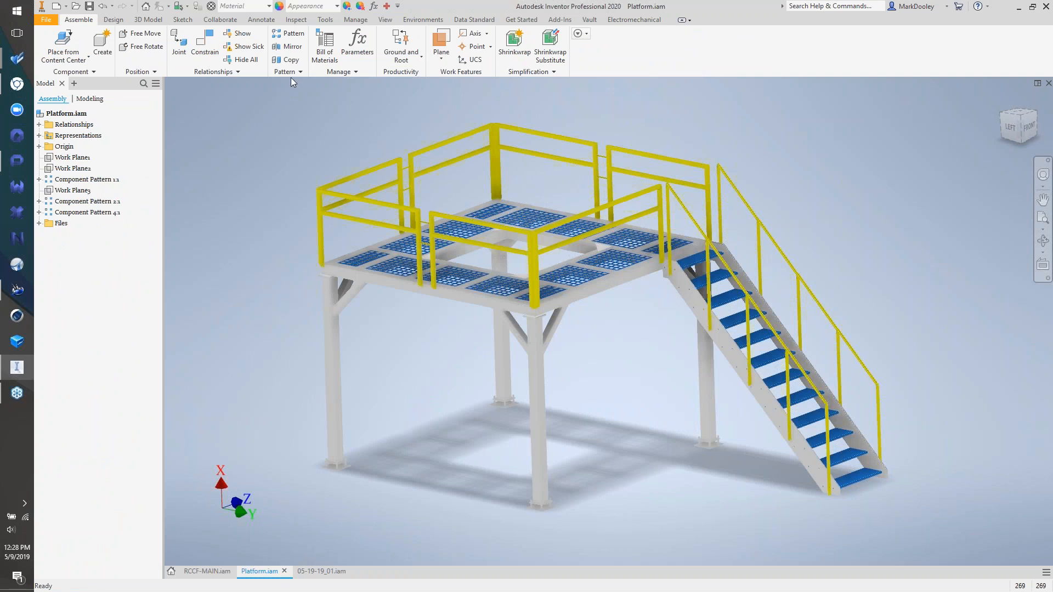
# - Turn off the platform's ground shadow and set visual quality to Performance
pyautogui.click(385, 19)
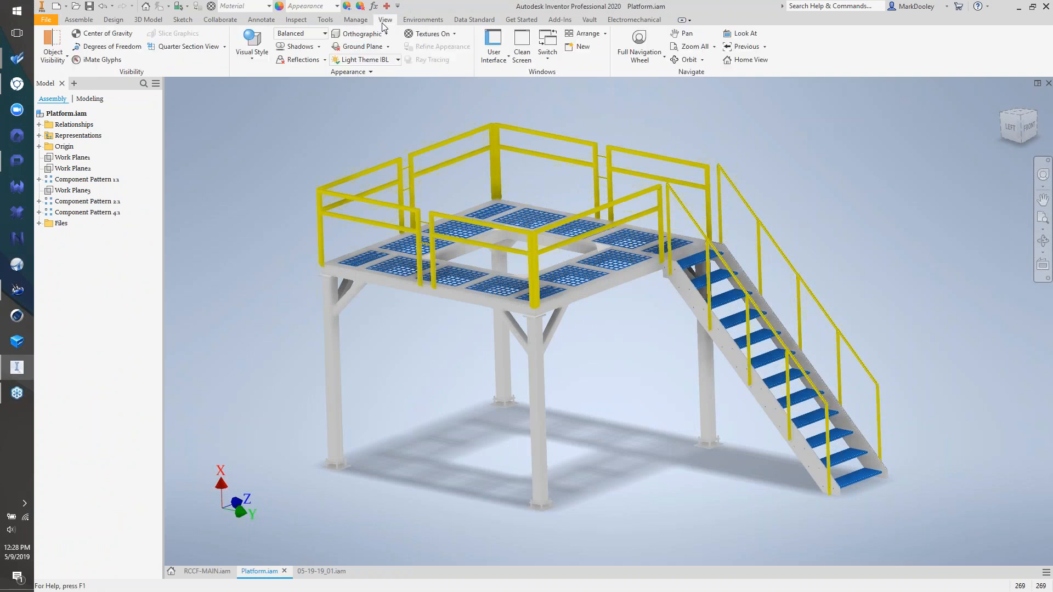
pyautogui.click(307, 34)
pyautogui.click(308, 58)
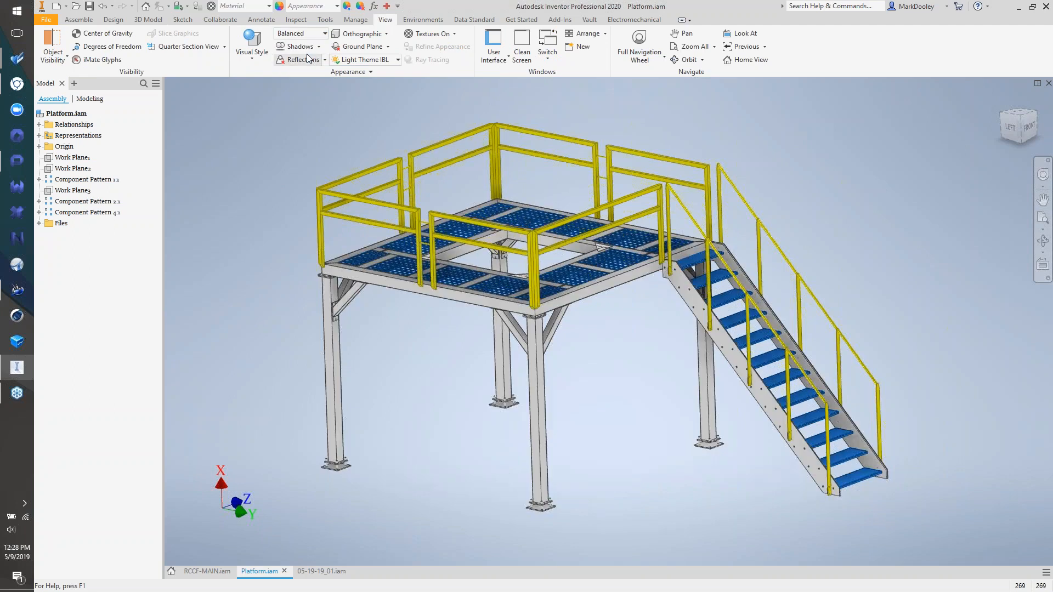
pyautogui.click(319, 34)
pyautogui.click(315, 67)
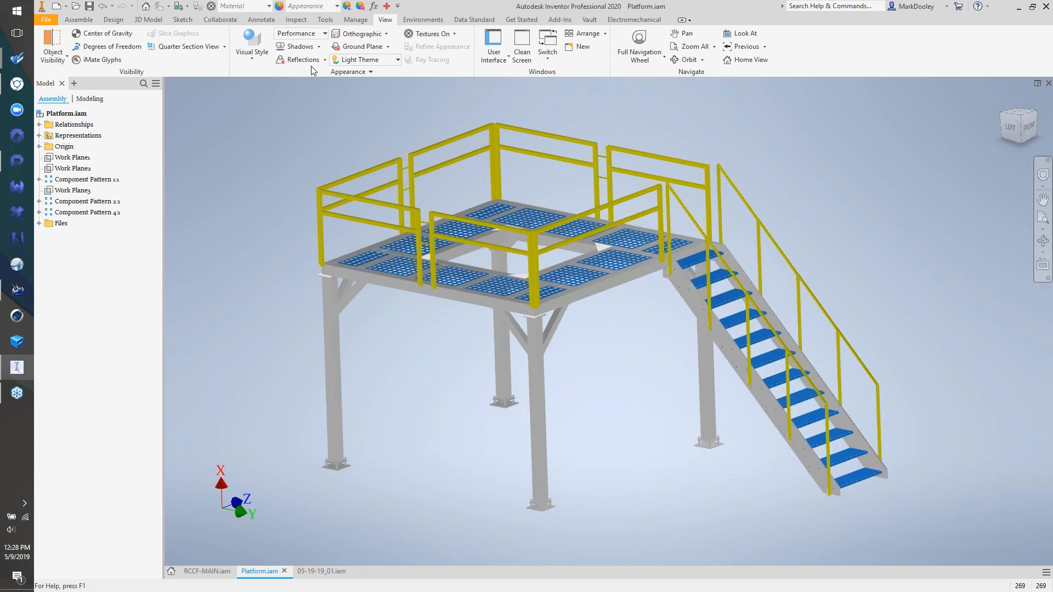
# - Set visual quality back to High Quality and create a new Standard.ipt part
pyautogui.click(299, 34)
pyautogui.click(305, 45)
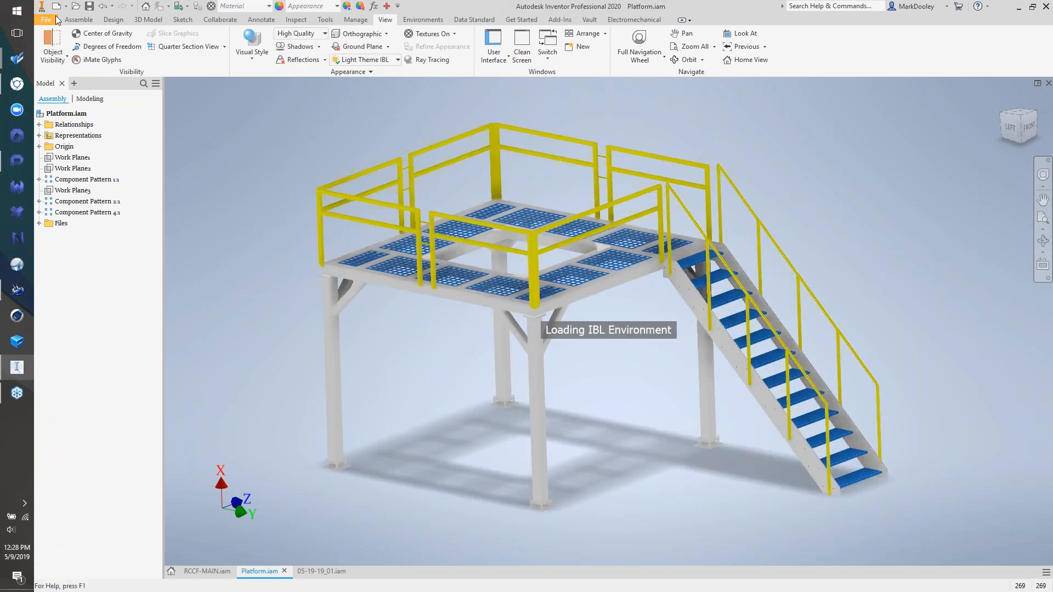
pyautogui.click(58, 7)
pyautogui.doubleClick(536, 203)
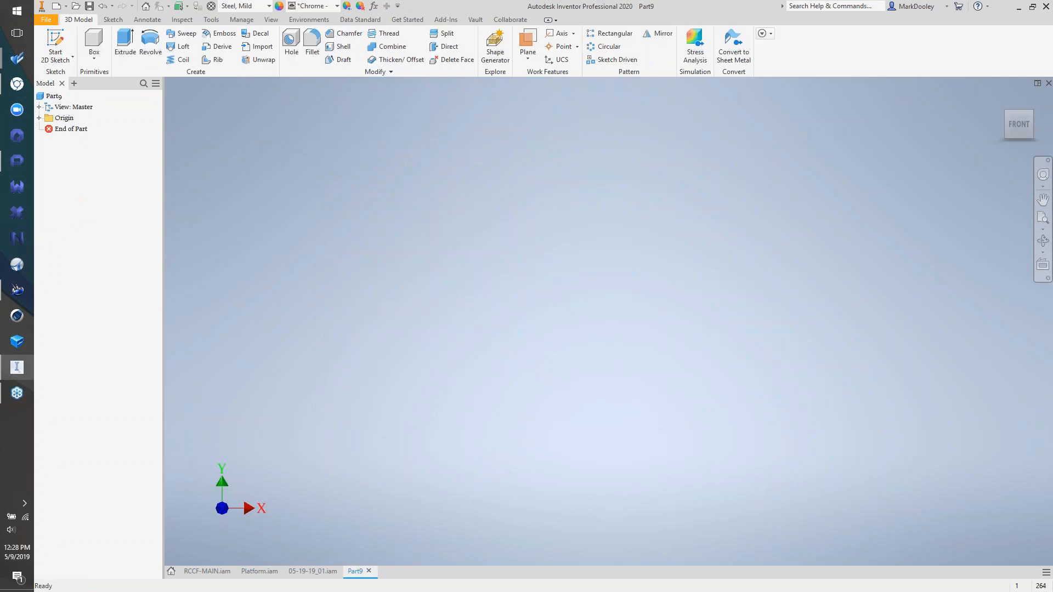
# - Start an extrusion sketched on the XY plane and dimension the rectangle's height to 2
pyautogui.click(122, 55)
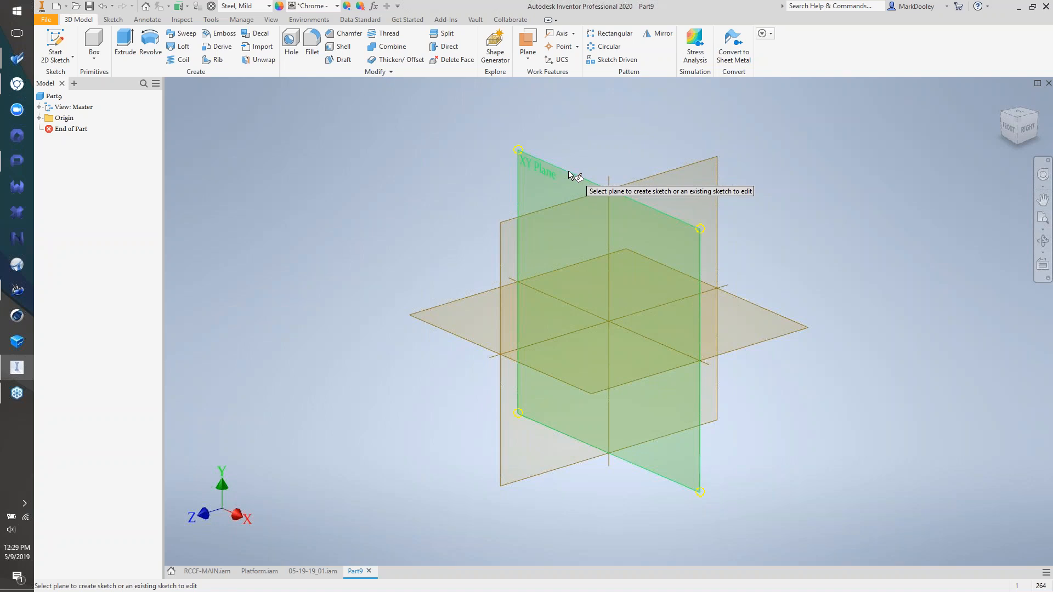
pyautogui.click(571, 173)
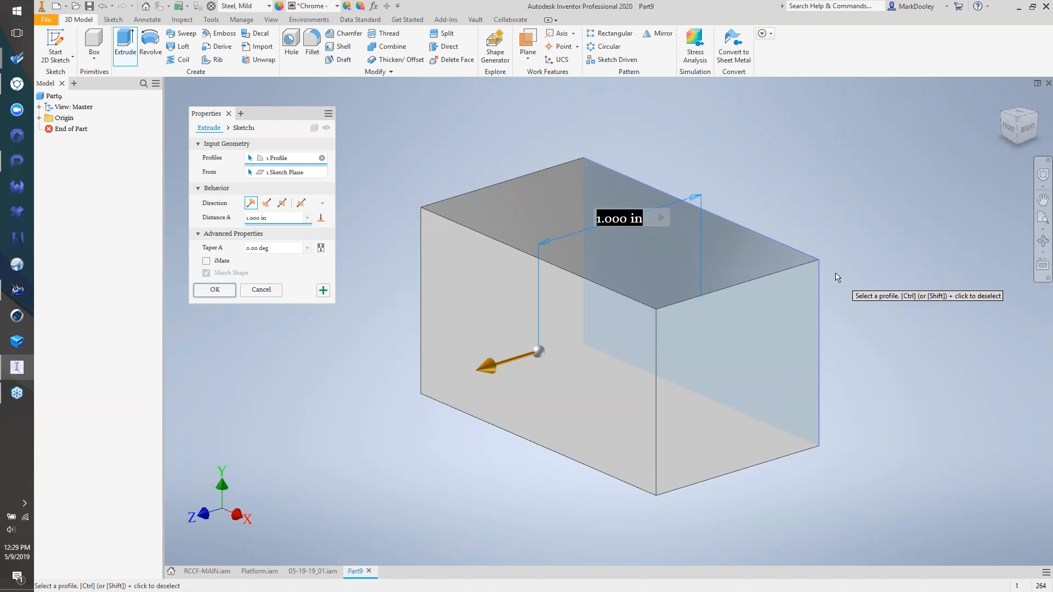
pyautogui.click(245, 130)
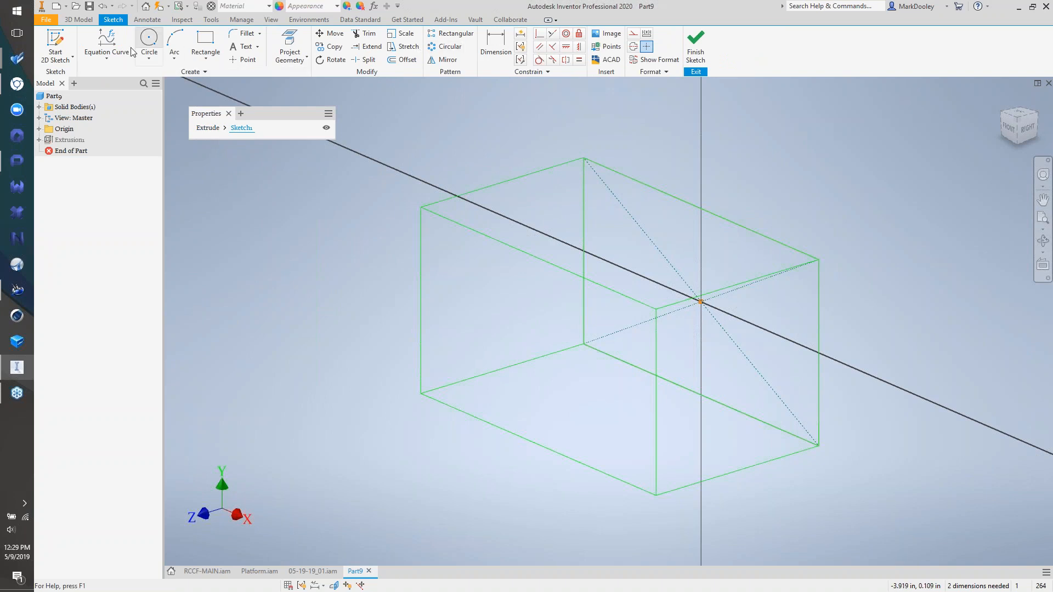
pyautogui.click(496, 47)
pyautogui.click(821, 304)
pyautogui.click(891, 353)
pyautogui.write('25337')
pyautogui.press('Return')
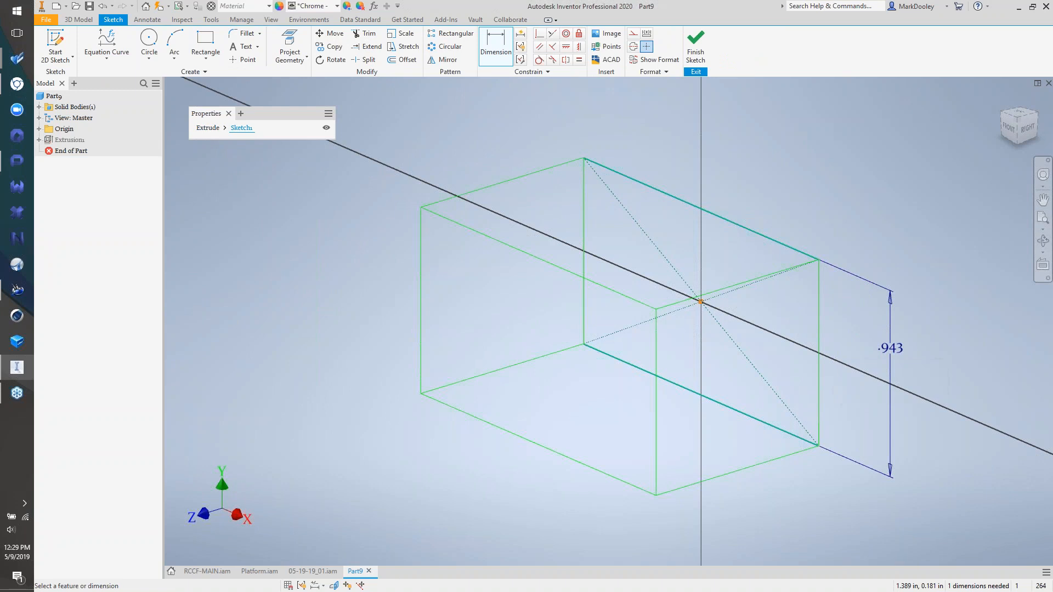
# - Dimension the rectangle's length to 4 and return to the extrusion
pyautogui.scroll(-3, 764, 364)
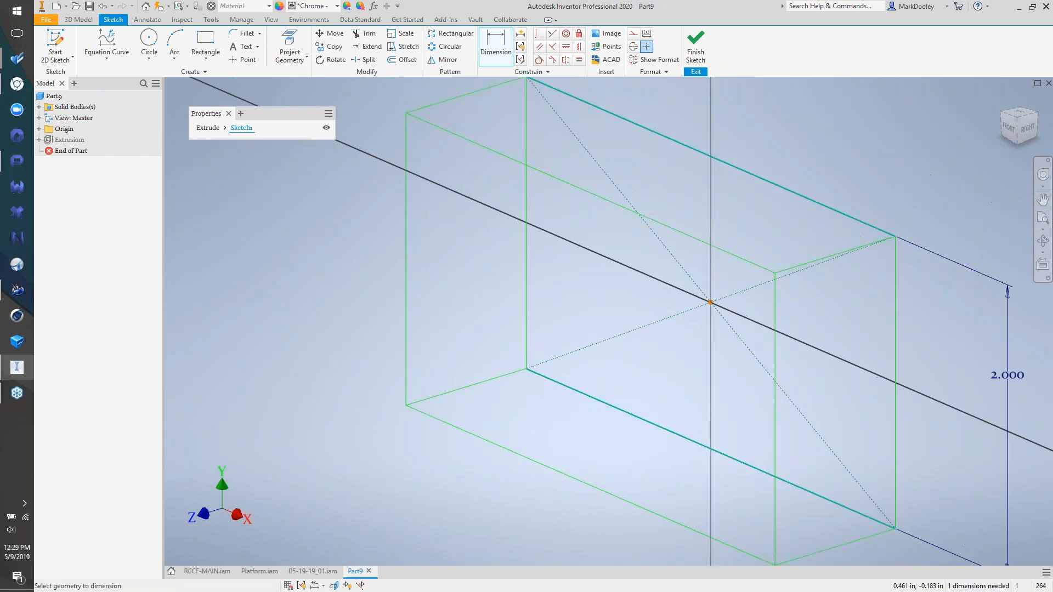
pyautogui.scroll(-2, 755, 299)
pyautogui.click(757, 225)
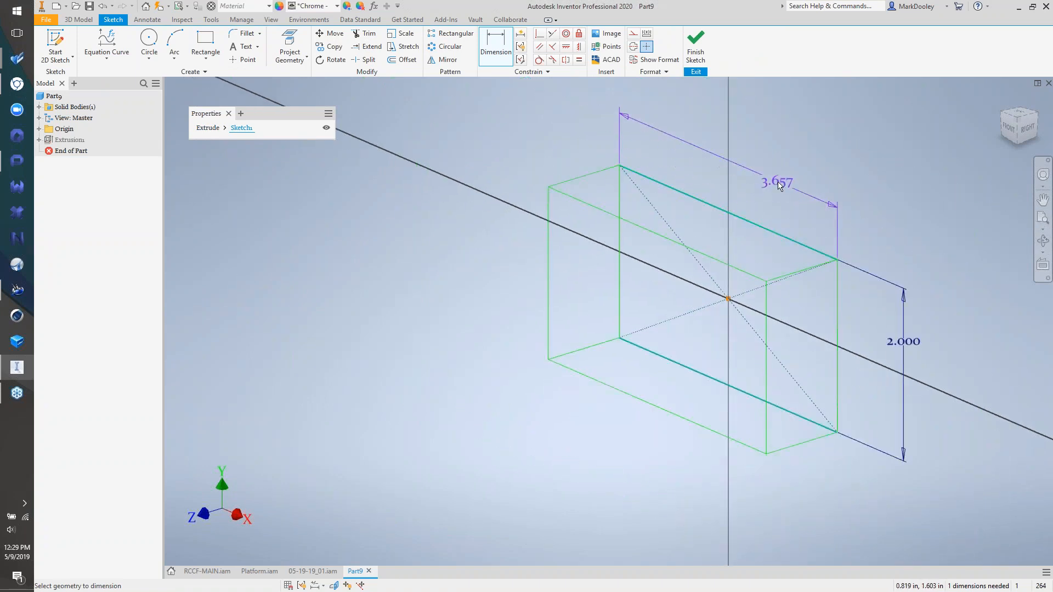
pyautogui.click(771, 185)
pyautogui.write('4')
pyautogui.press('Return')
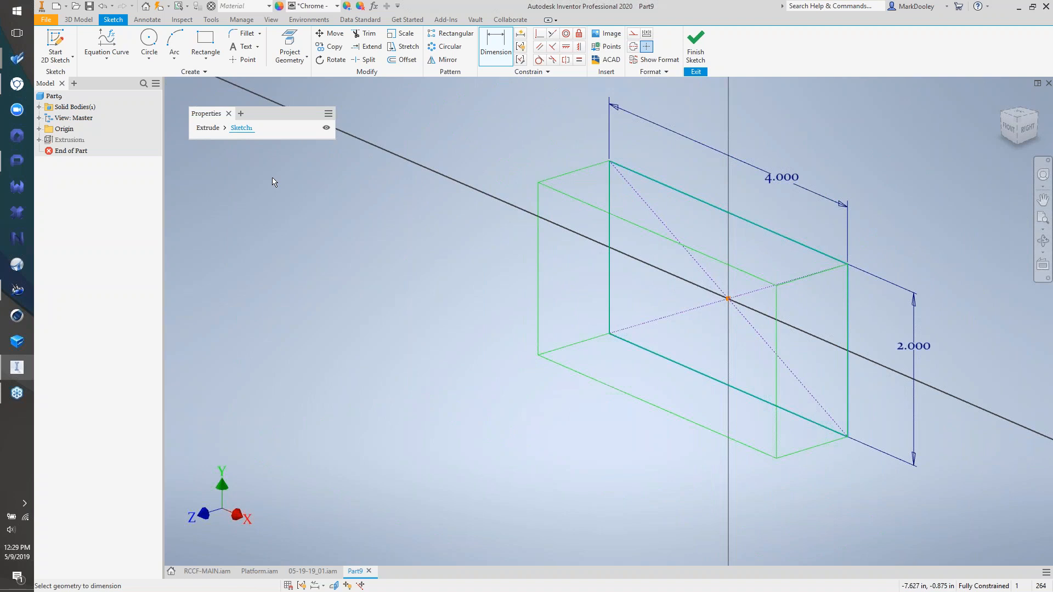
pyautogui.click(208, 128)
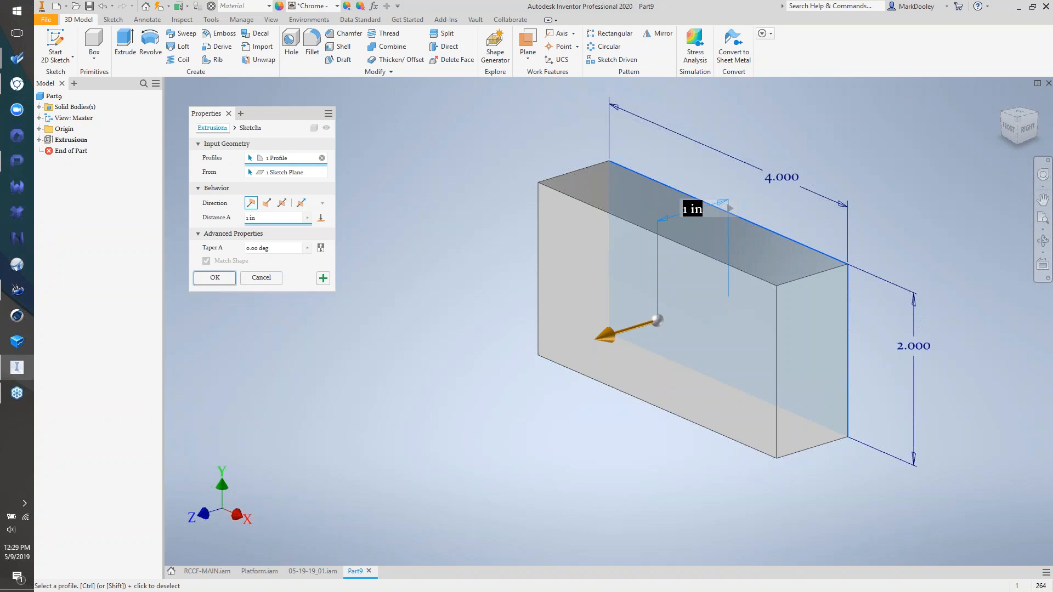
# - Drag the New Ext extrusion deeper, then flip its direction and make it symmetric
pyautogui.click(248, 129)
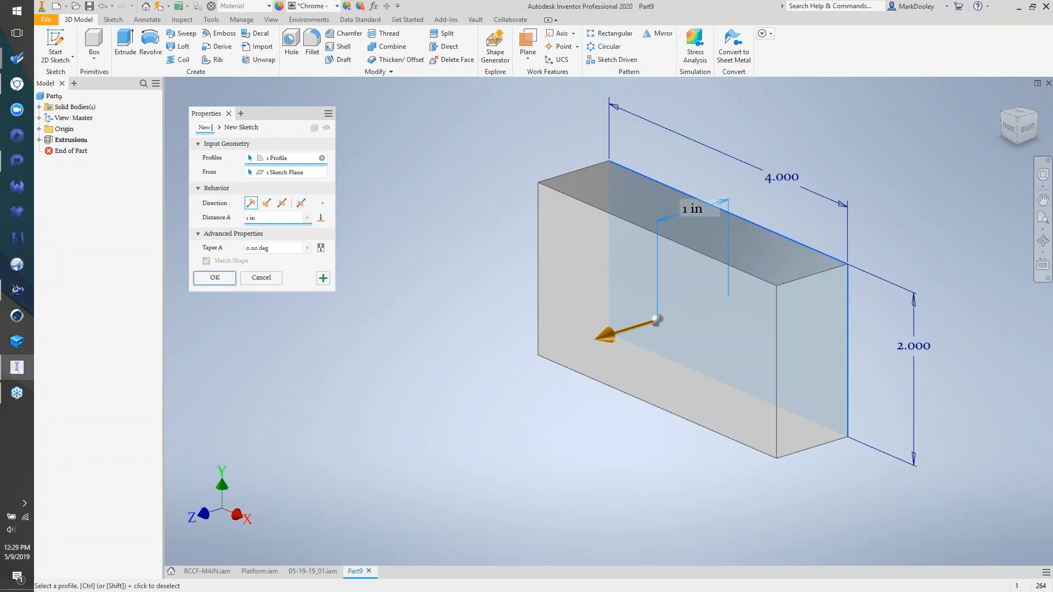
pyautogui.click(241, 130)
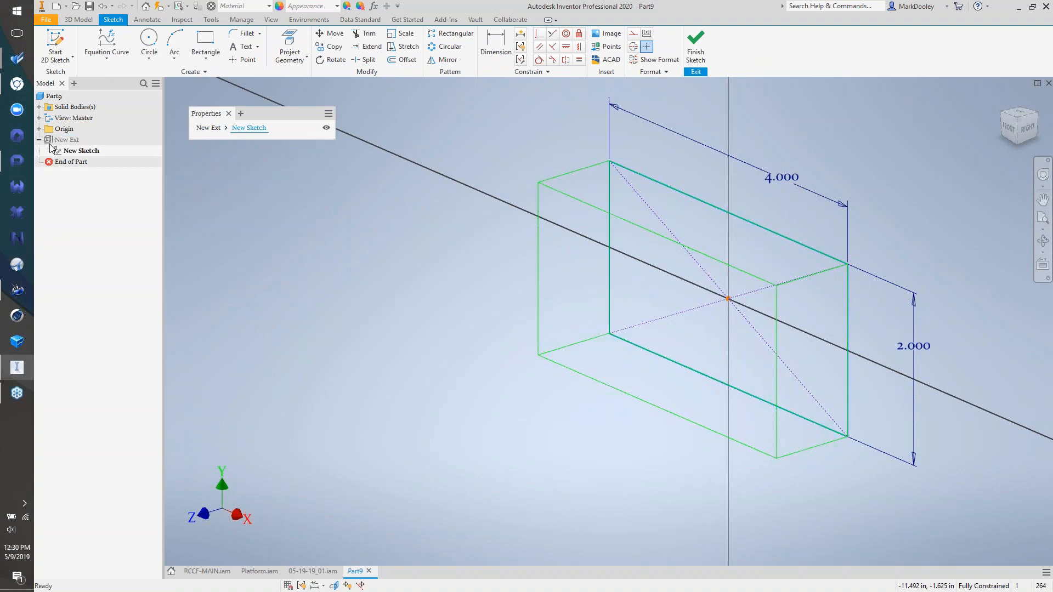
pyautogui.click(209, 128)
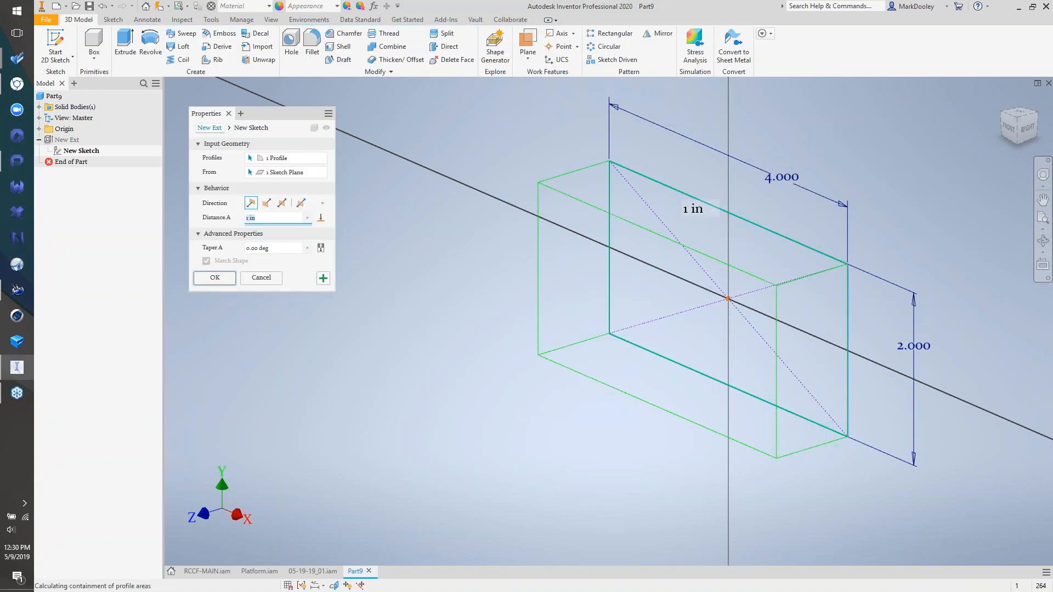
pyautogui.moveTo(584, 343)
pyautogui.mouseDown()
pyautogui.moveTo(492, 379)
pyautogui.moveTo(527, 369)
pyautogui.mouseUp()
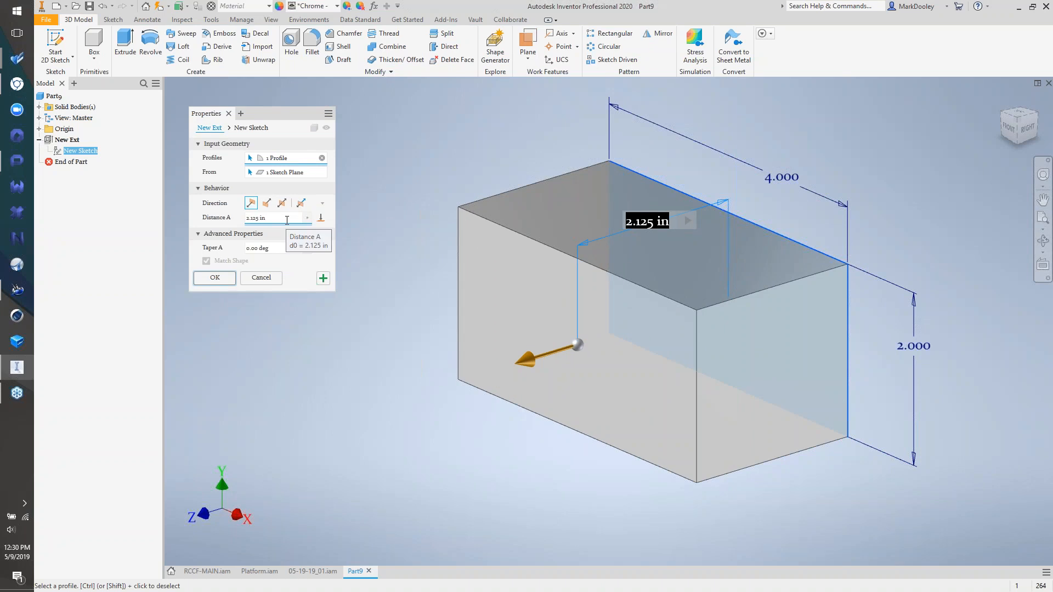
pyautogui.moveTo(210, 116); pyautogui.dragTo(81, 88)
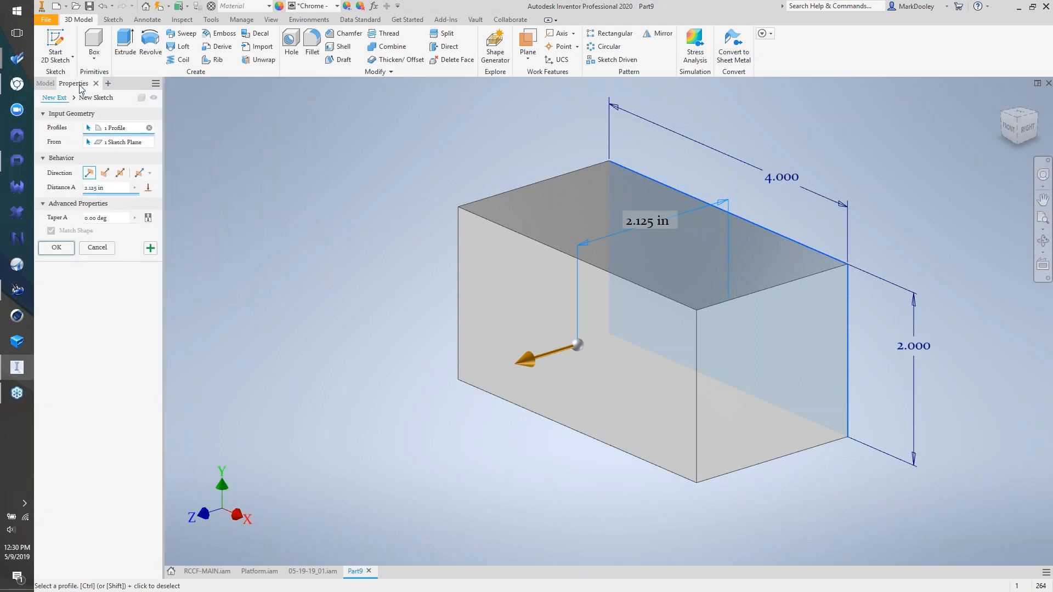
pyautogui.click(103, 175)
pyautogui.click(120, 174)
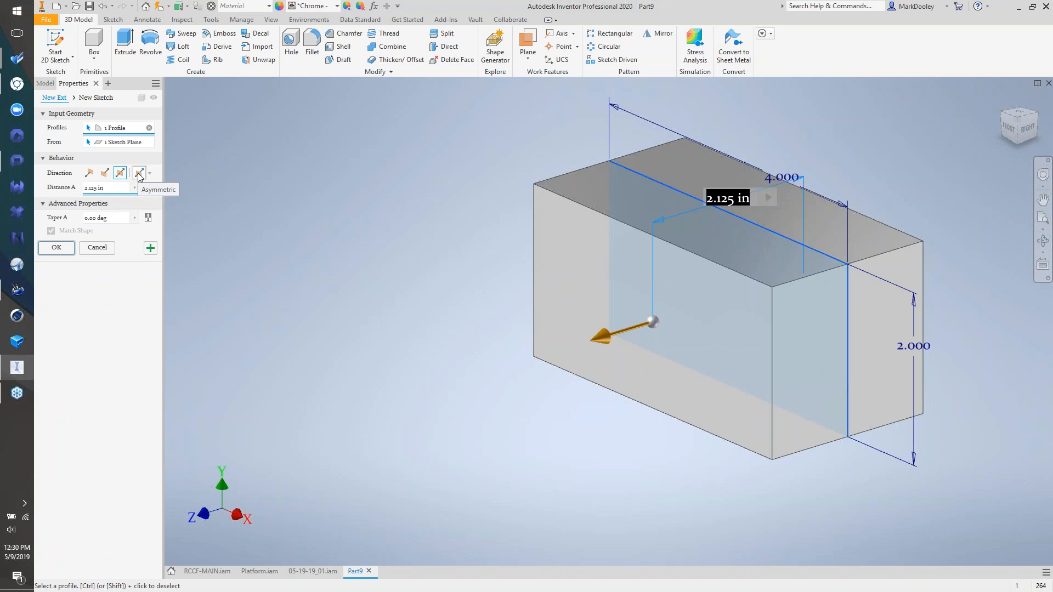
# - Enable Keep sketch visible, show presets, save a preset, and create the 2.125 in extrusion
pyautogui.click(156, 84)
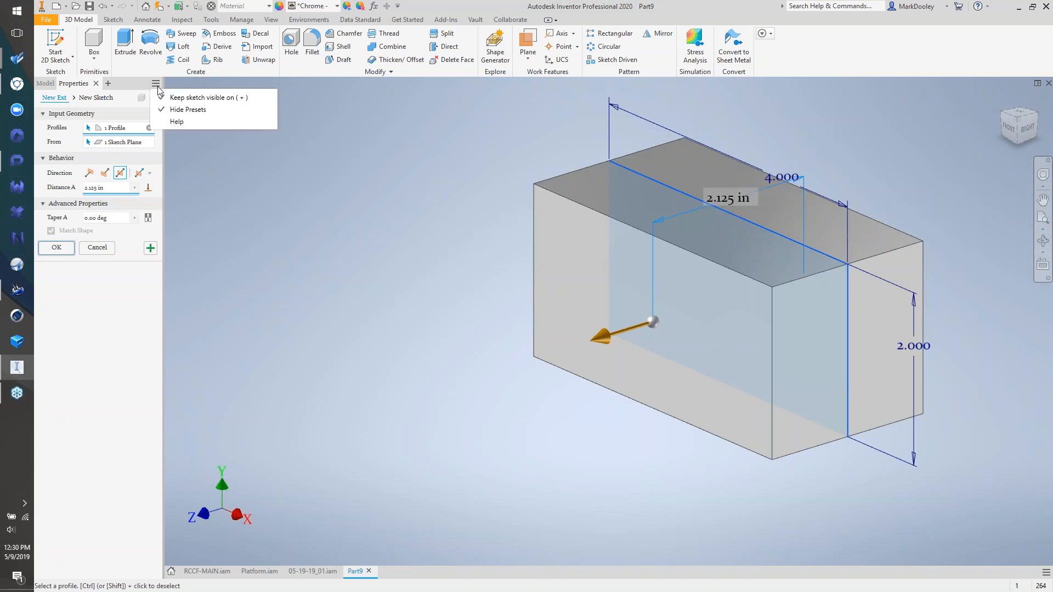
pyautogui.click(189, 98)
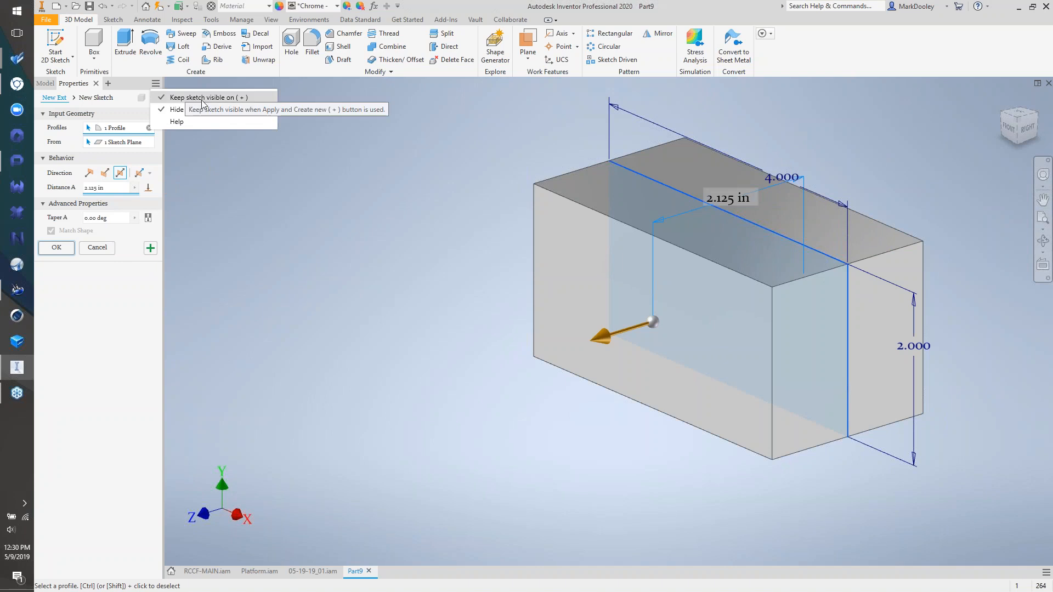
pyautogui.click(189, 110)
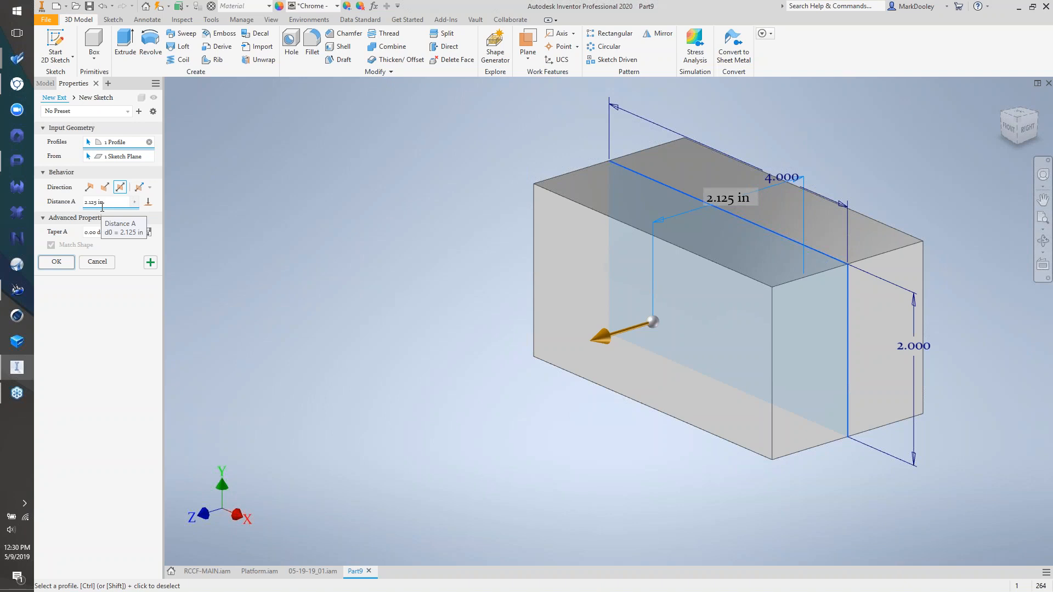
pyautogui.click(140, 113)
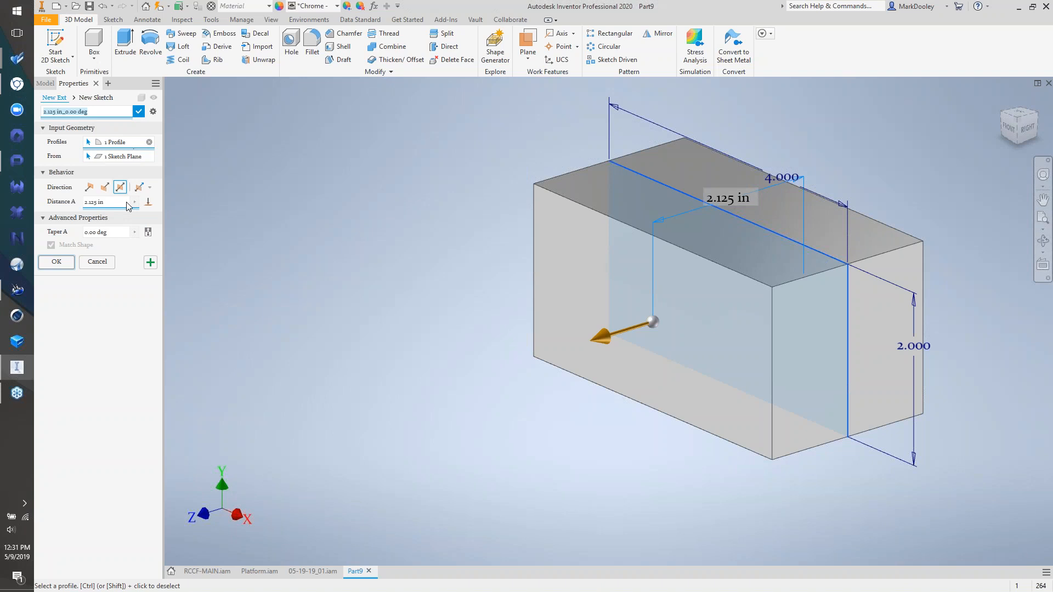
pyautogui.click(57, 264)
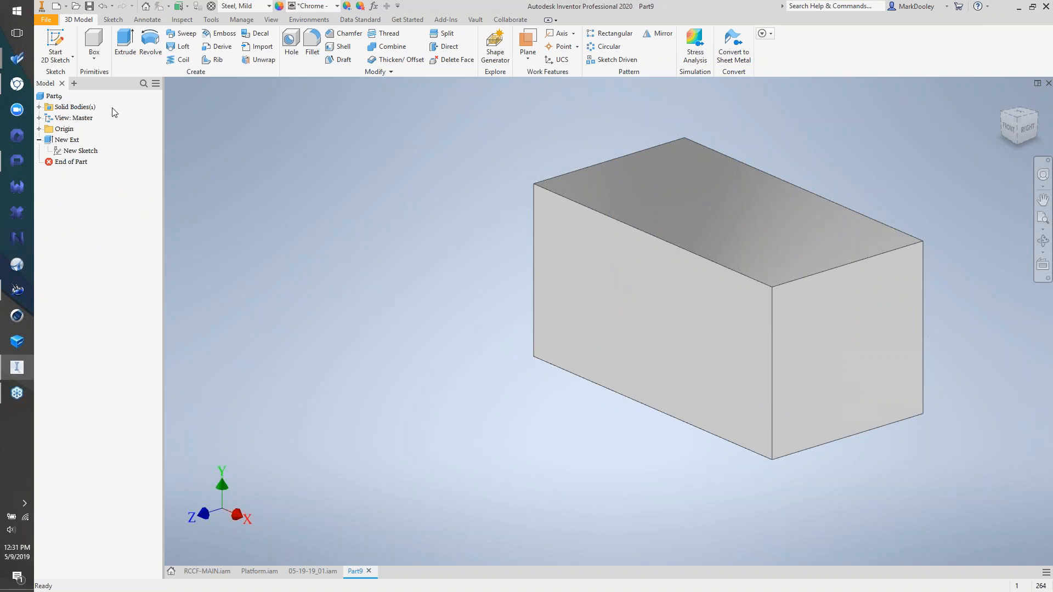
# - Draw a two-corner rectangle on the block's front face, finish the sketch, and start Extrude
pyautogui.press('s')
pyautogui.click(624, 273)
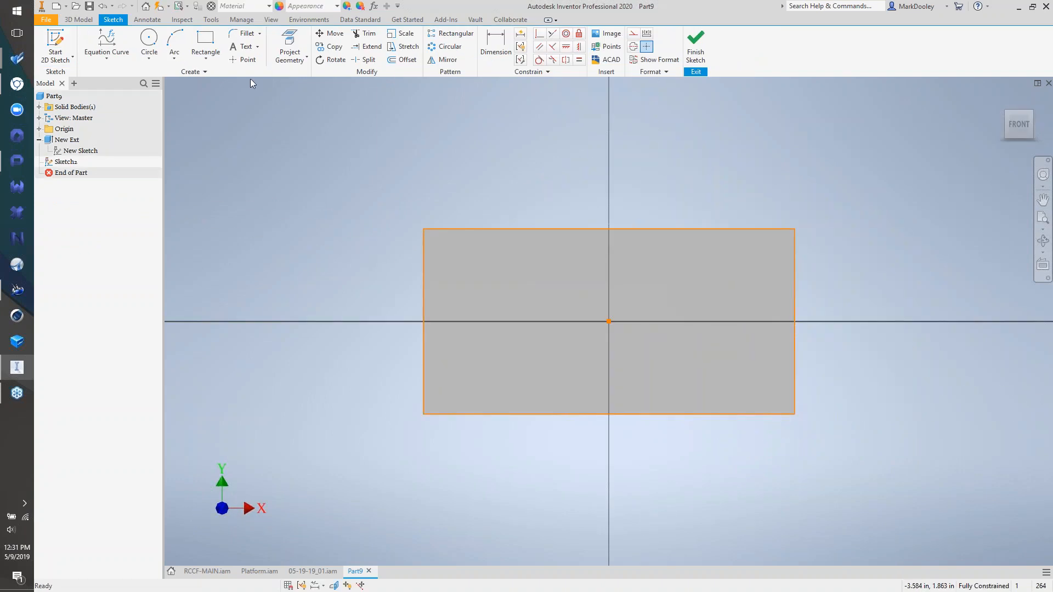
pyautogui.click(205, 43)
pyautogui.click(344, 171)
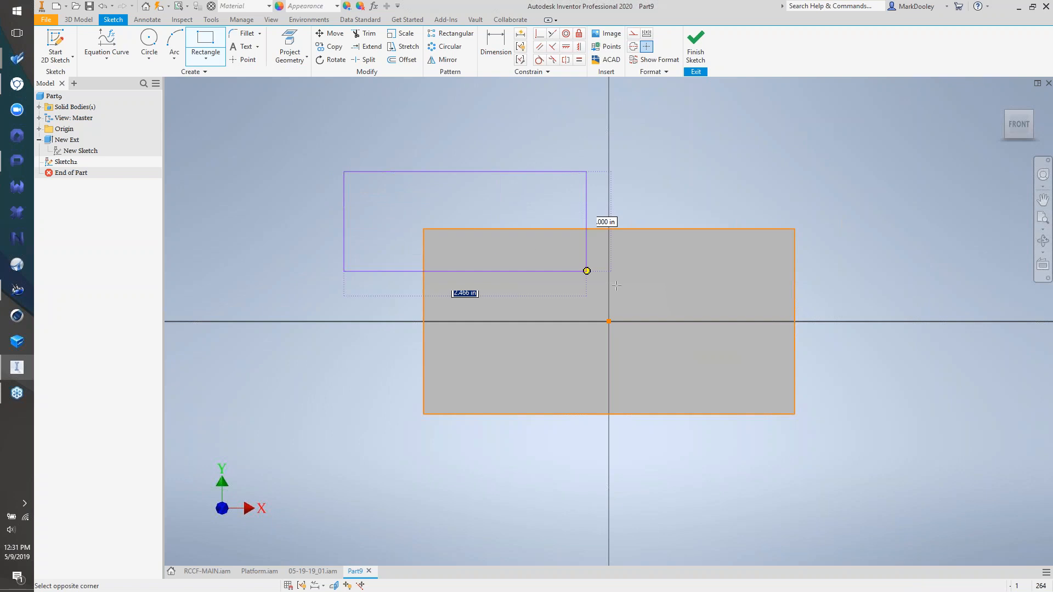
pyautogui.click(679, 346)
pyautogui.rightClick(465, 203)
pyautogui.click(465, 237)
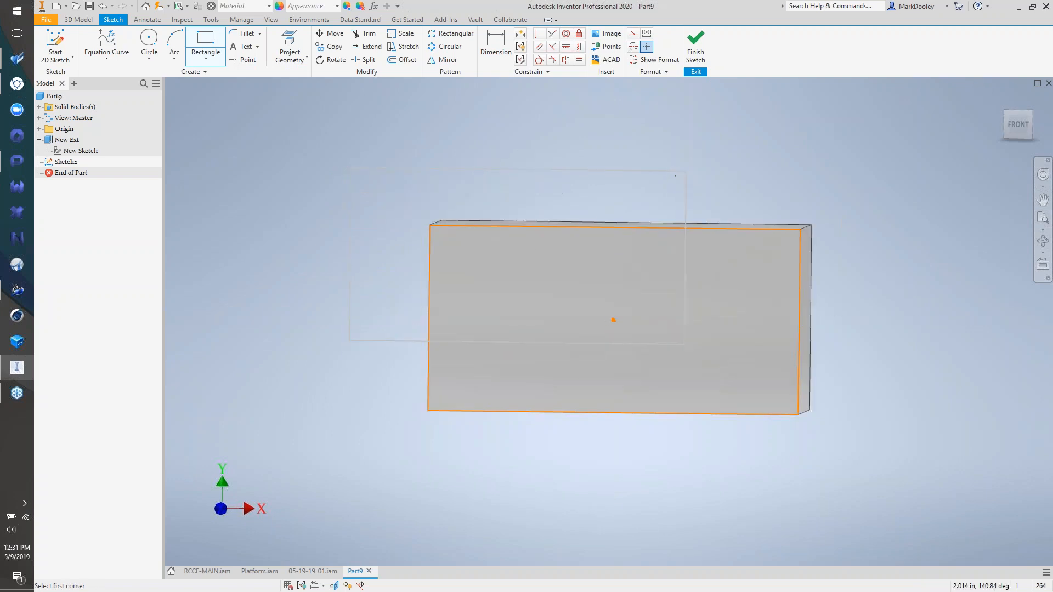
pyautogui.press('e')
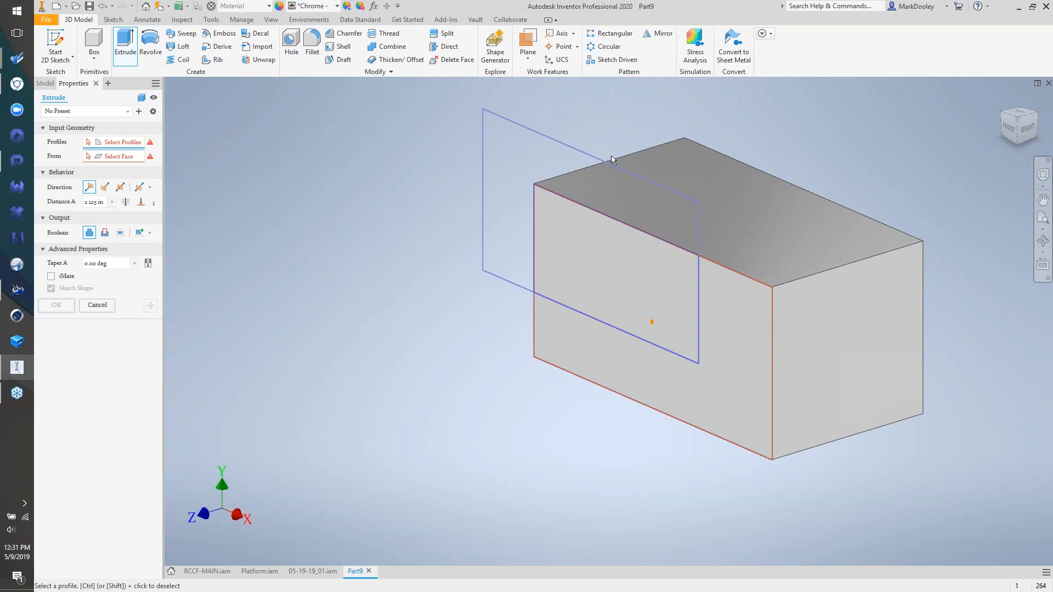
# - Cancel the extrusion and start a Revolve with the rectangle as profile and its edge as axis
pyautogui.click(105, 306)
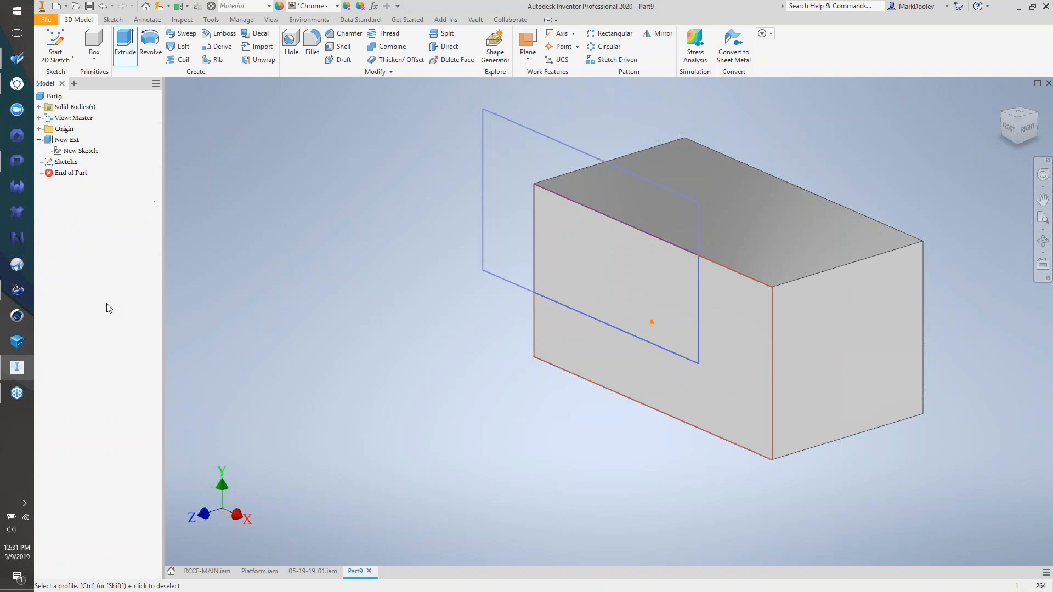
pyautogui.click(150, 44)
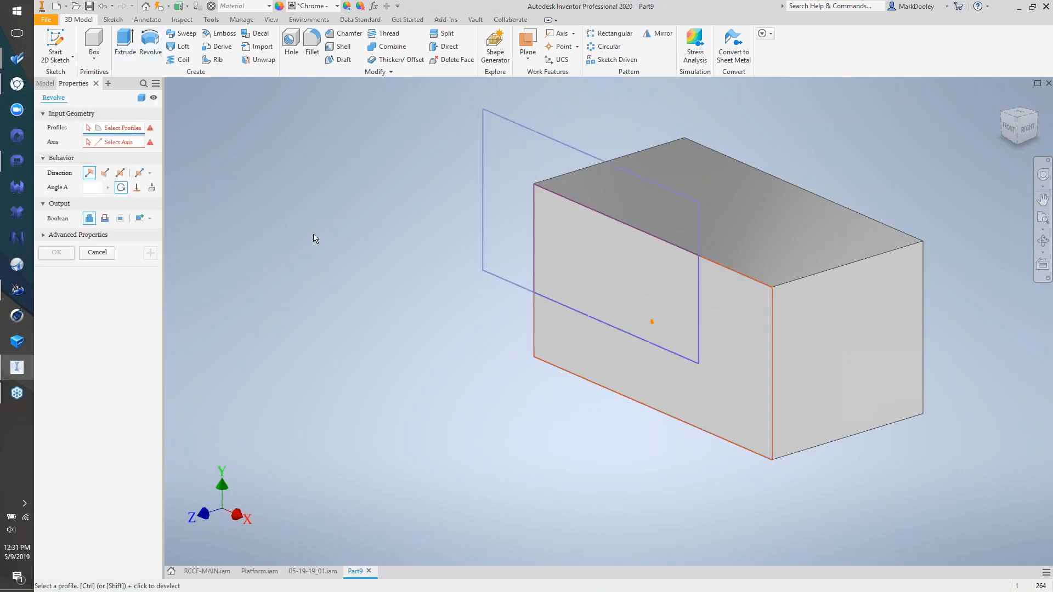
pyautogui.click(512, 202)
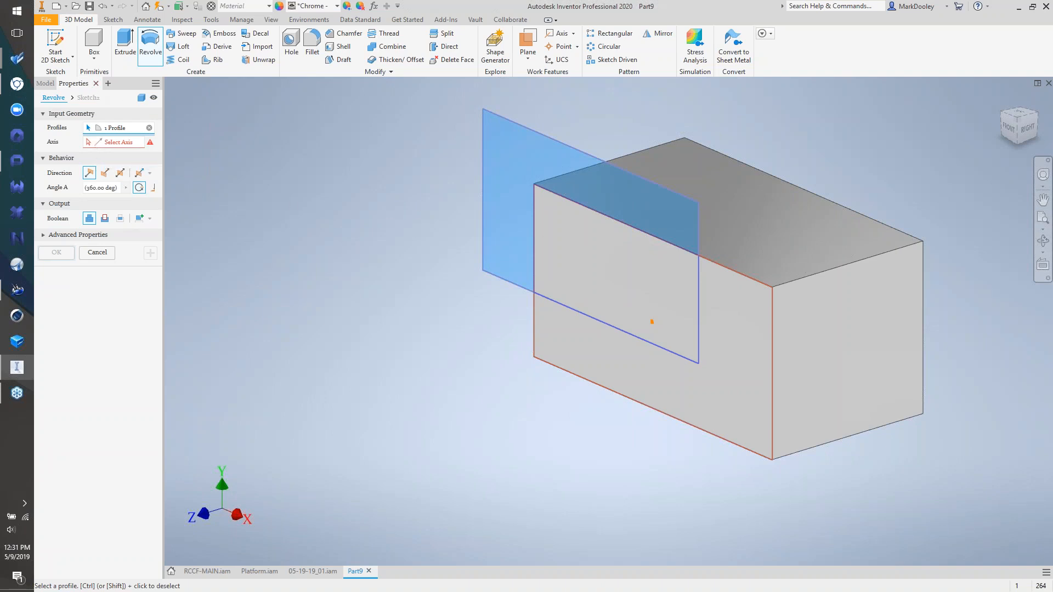
pyautogui.click(117, 144)
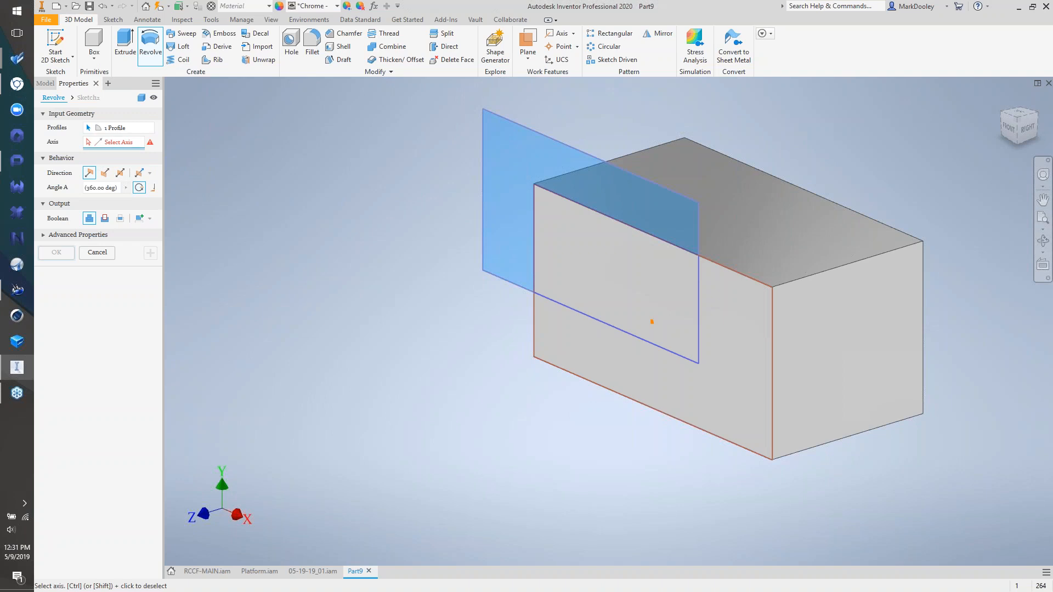
pyautogui.click(533, 267)
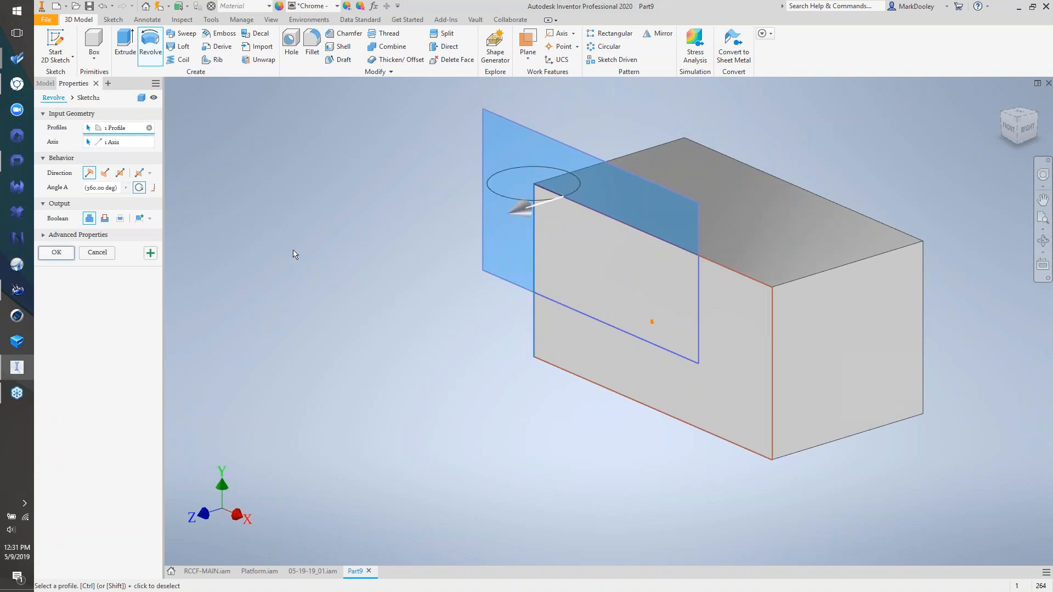
# - Reduce the revolve angle, set it to Cut, flip direction, show presets, then cancel the revolve
pyautogui.moveTo(518, 213); pyautogui.dragTo(606, 183)
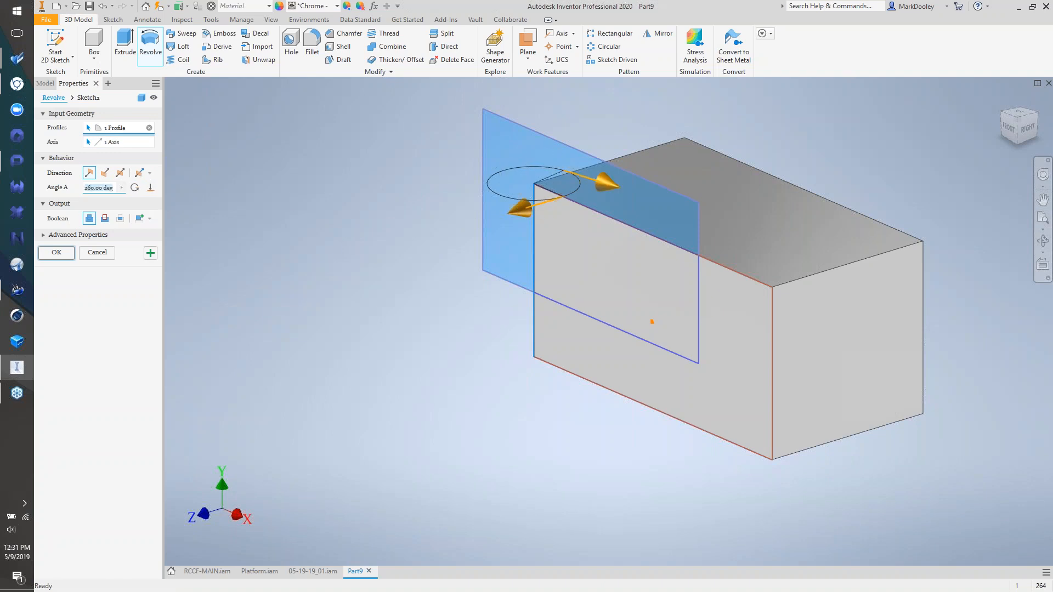
pyautogui.click(105, 219)
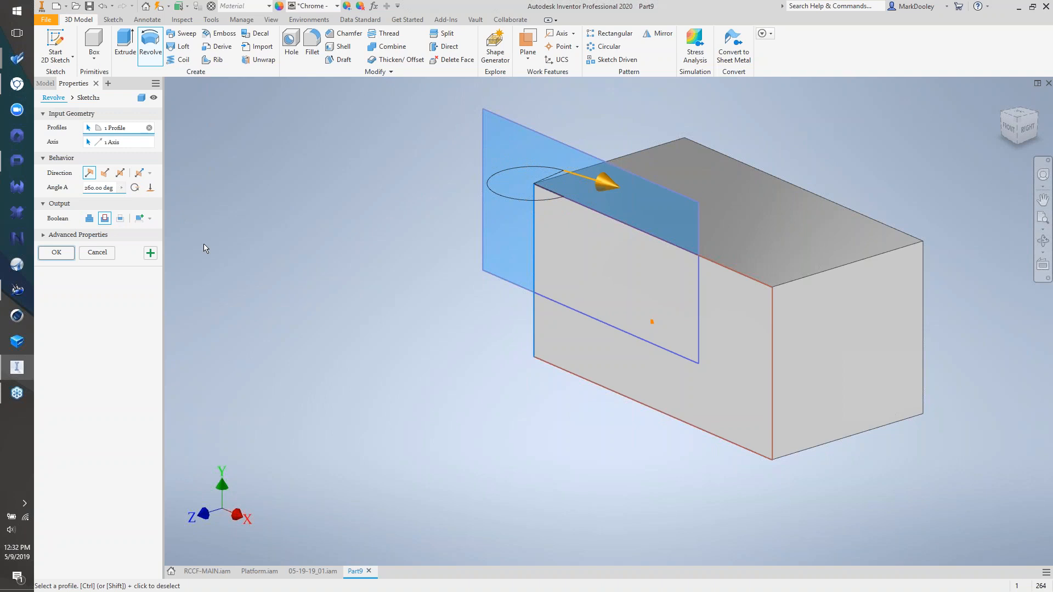
pyautogui.click(104, 173)
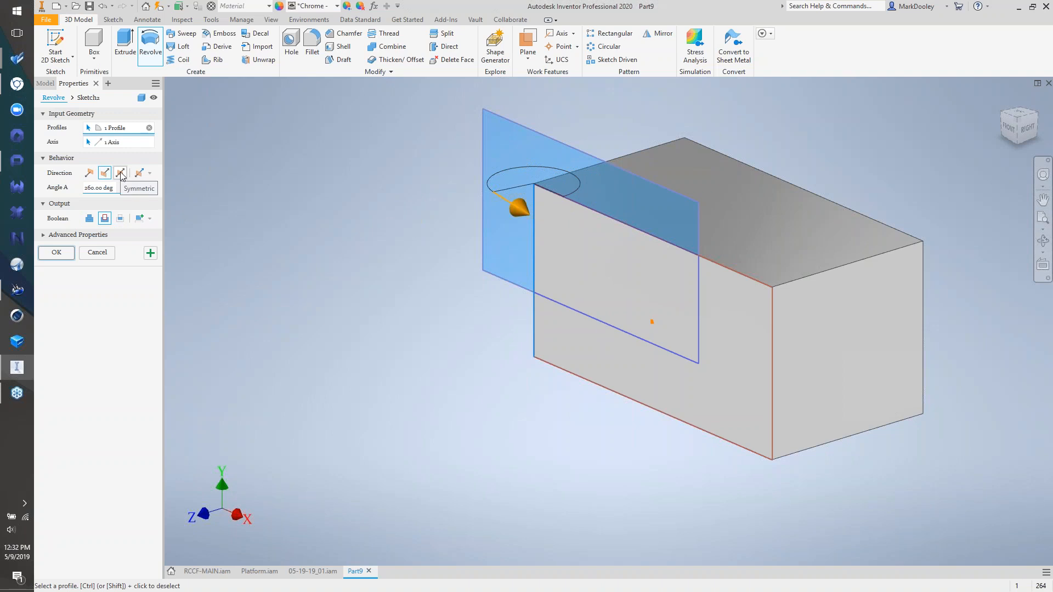
pyautogui.click(159, 86)
pyautogui.click(173, 109)
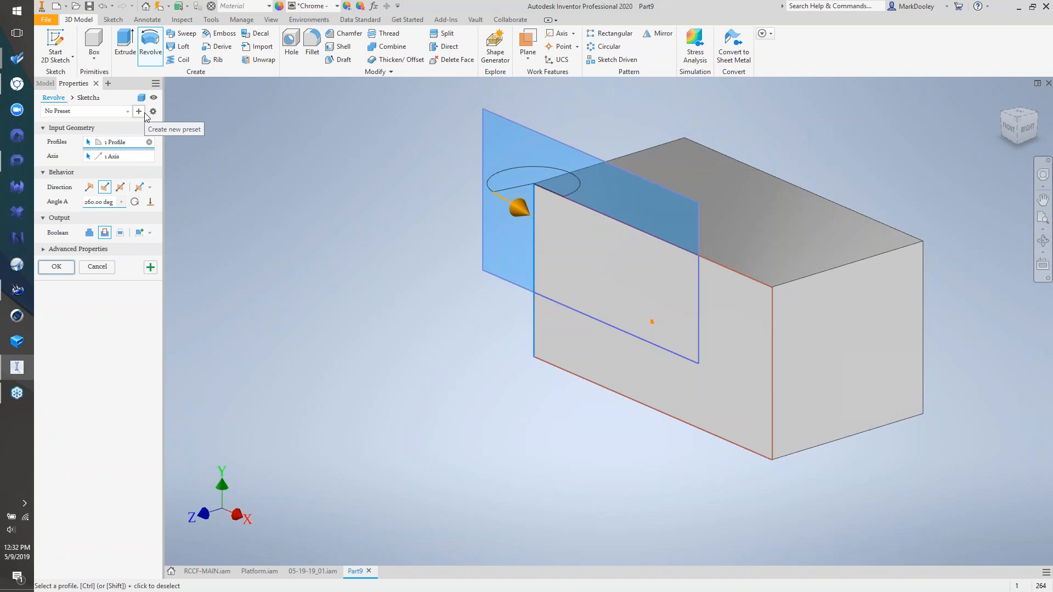
pyautogui.click(97, 267)
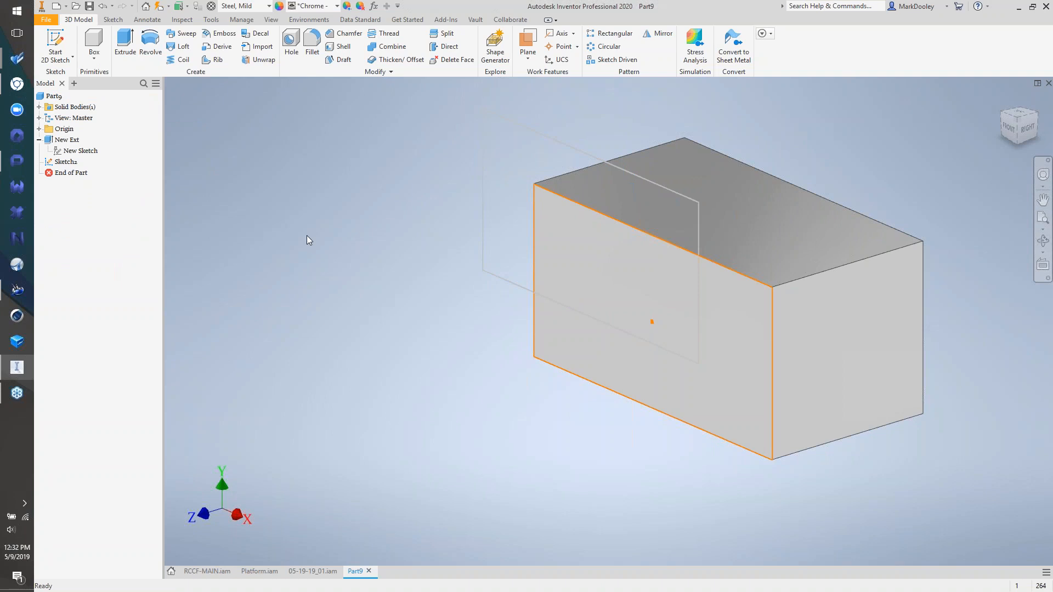
pyautogui.click(291, 39)
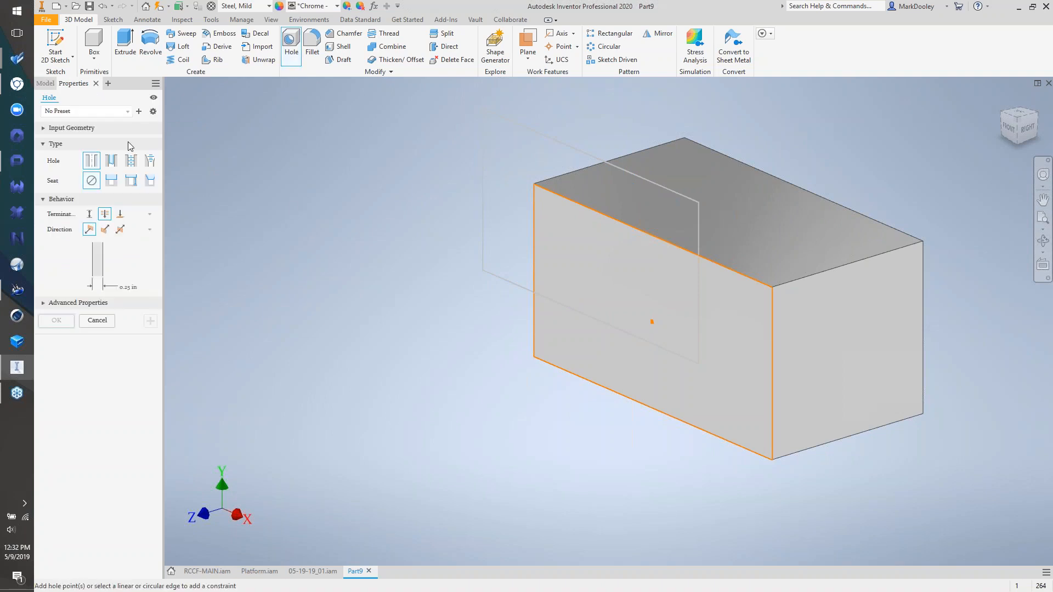
pyautogui.moveTo(73, 82); pyautogui.dragTo(404, 176)
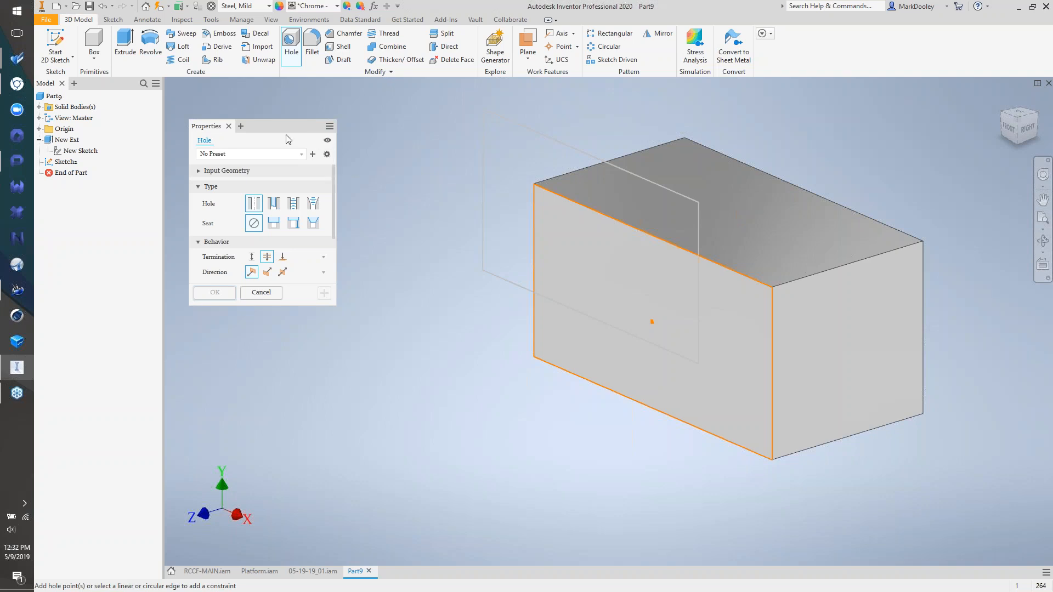
pyautogui.click(228, 126)
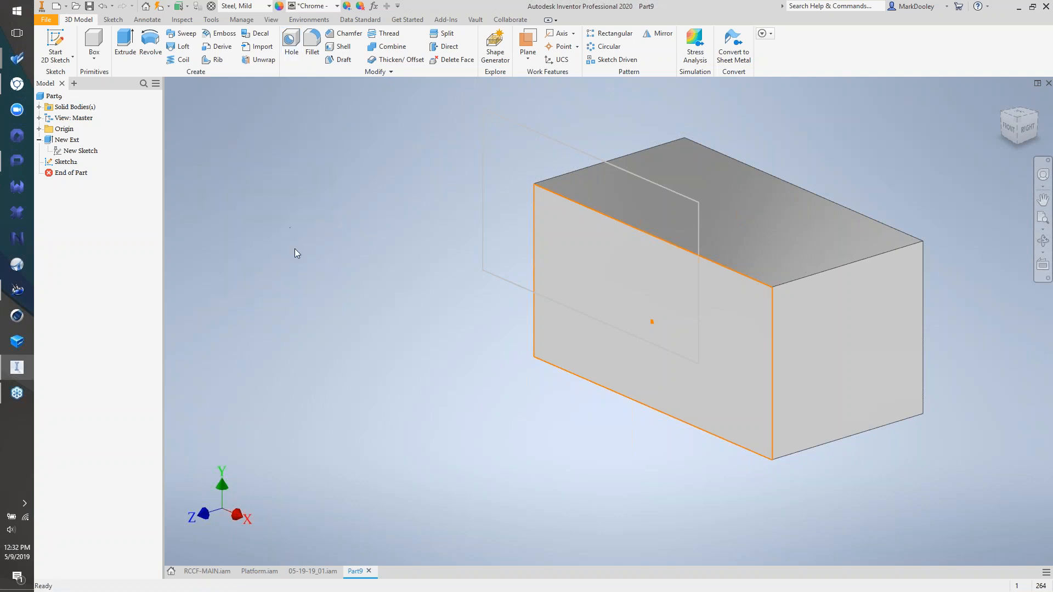
pyautogui.click(151, 43)
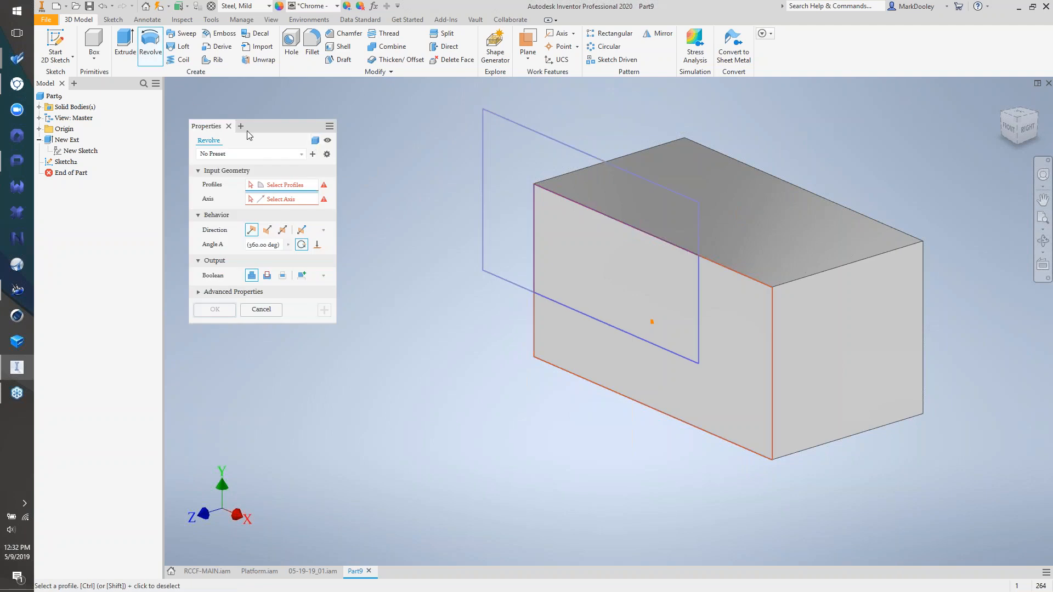
pyautogui.click(228, 126)
pyautogui.click(127, 50)
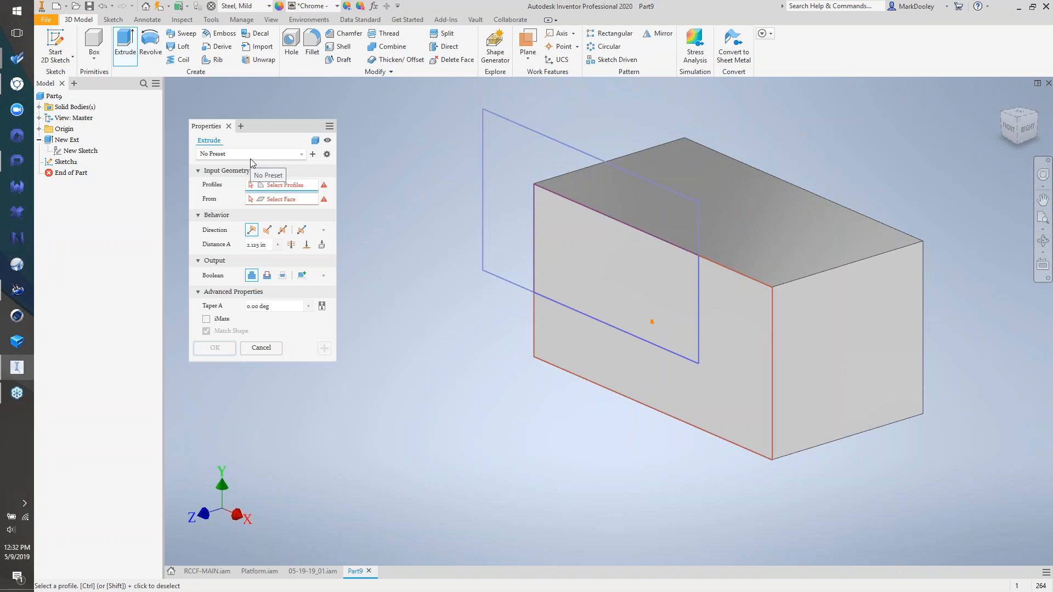
pyautogui.click(229, 127)
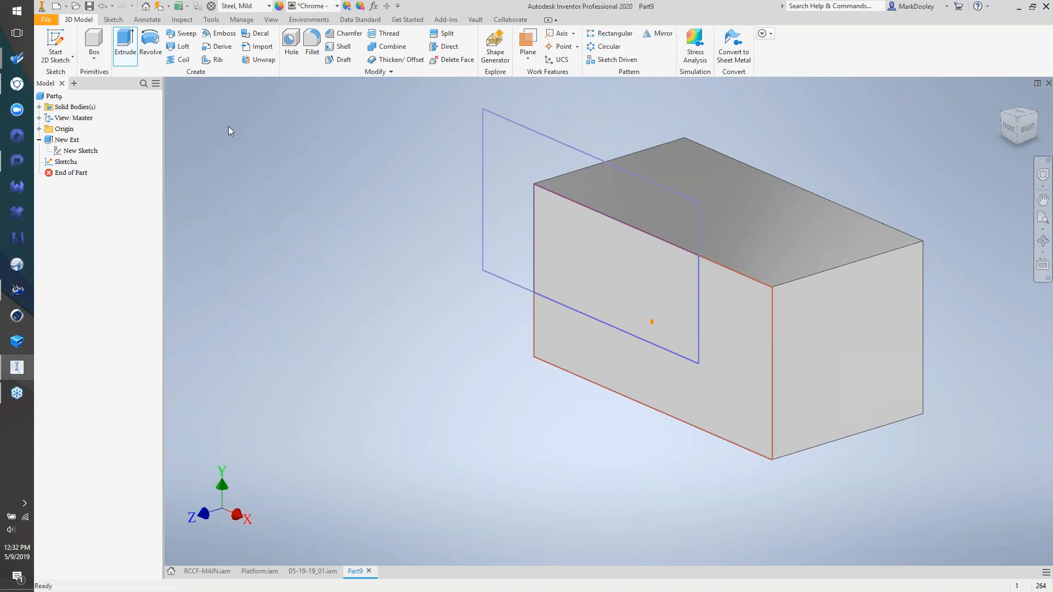
pyautogui.click(74, 84)
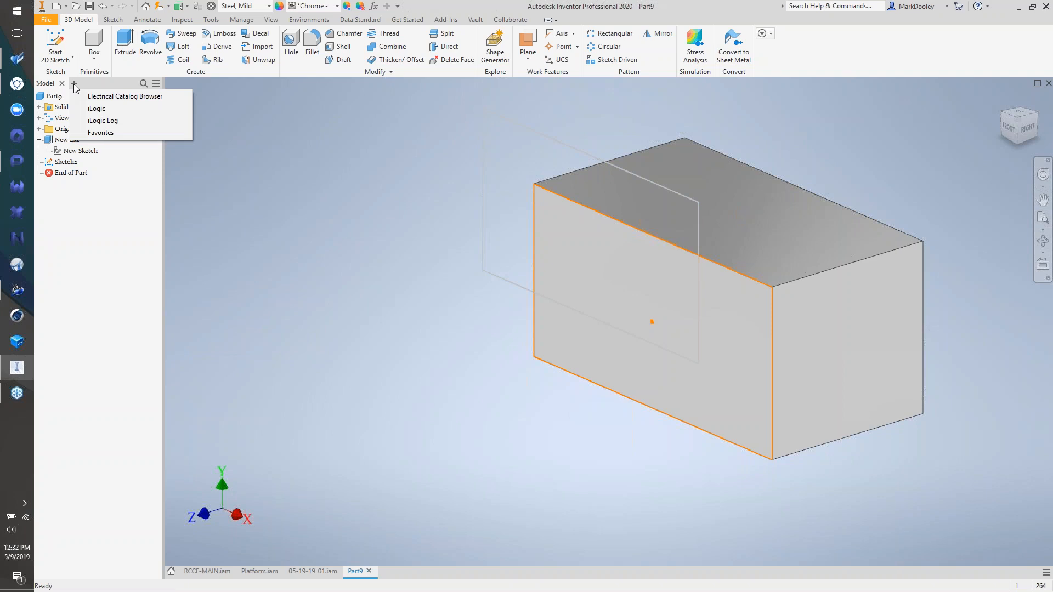
# - Hide the model tree, then restore it through User Interface and the Model Browser panel
pyautogui.click(248, 180)
pyautogui.click(63, 84)
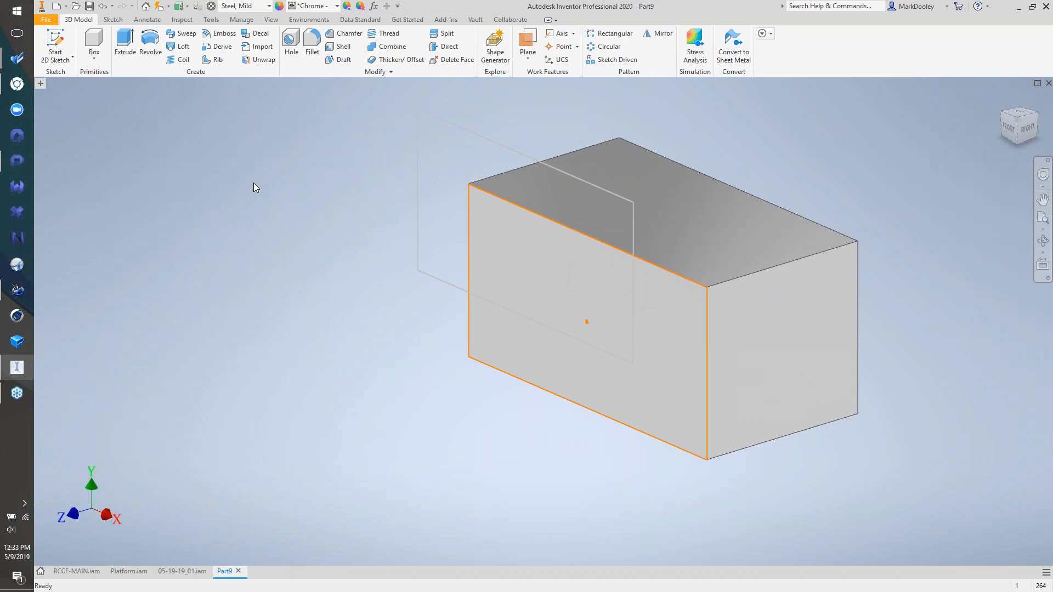
pyautogui.click(272, 20)
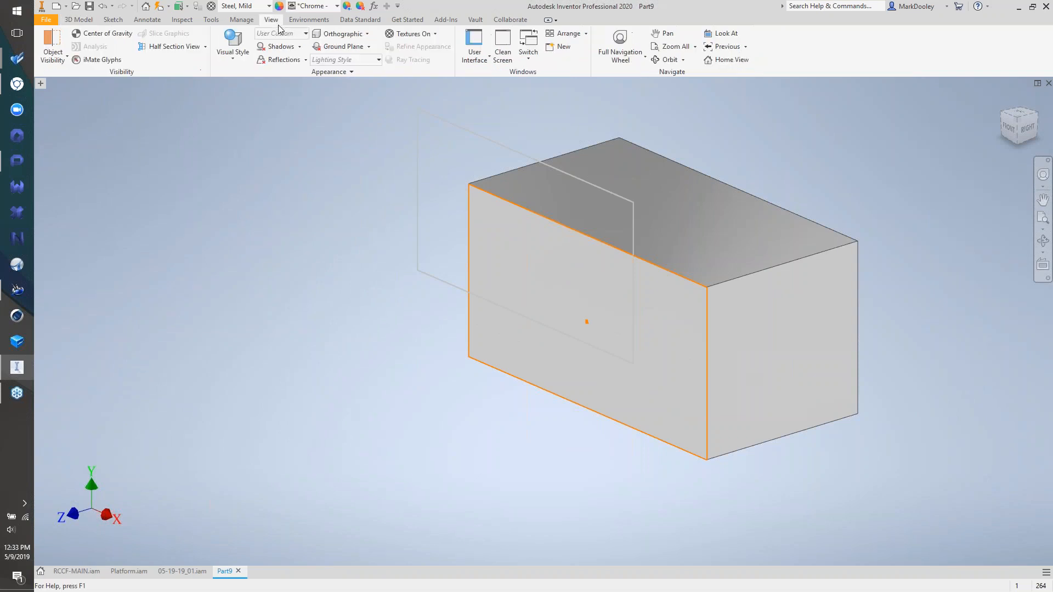
pyautogui.click(475, 52)
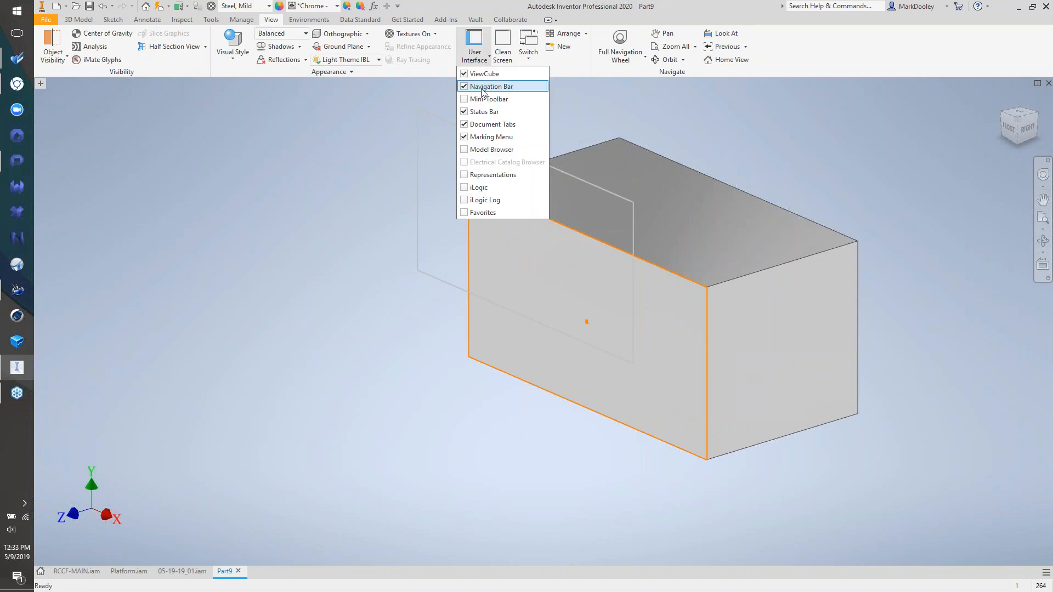
pyautogui.click(477, 149)
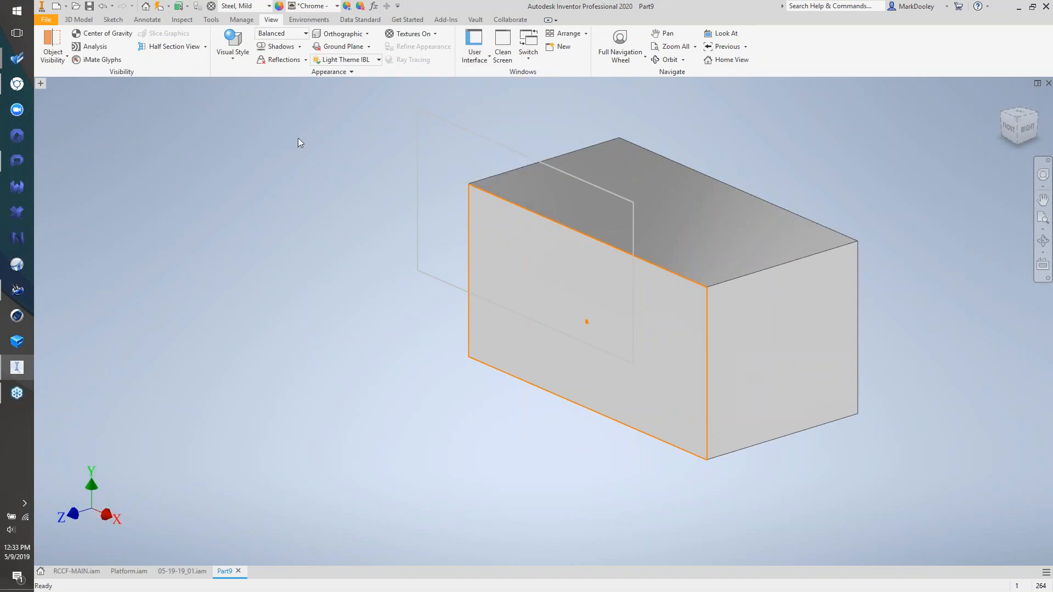
pyautogui.click(41, 84)
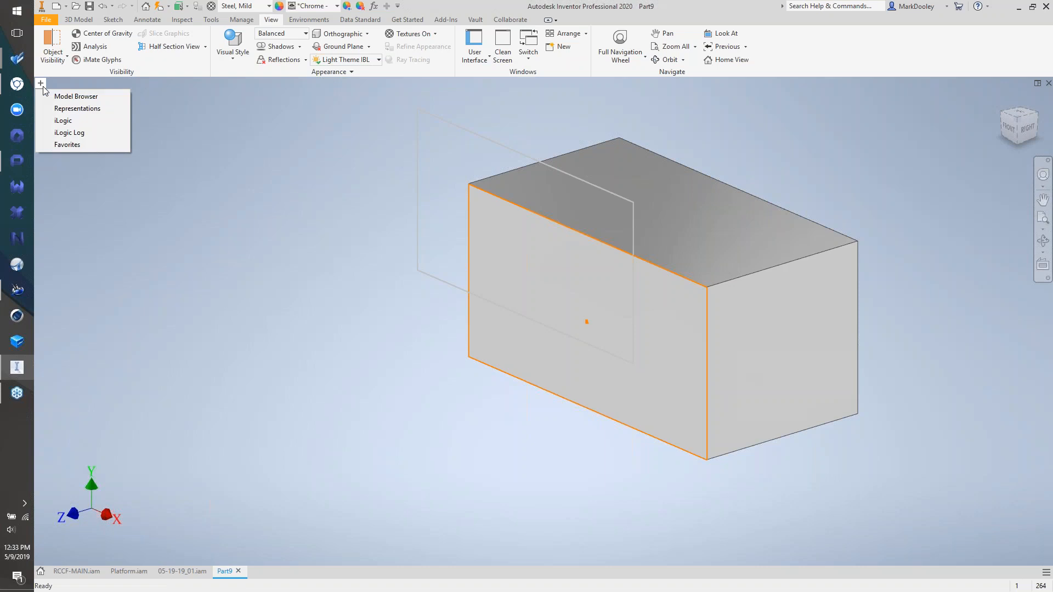
pyautogui.click(60, 96)
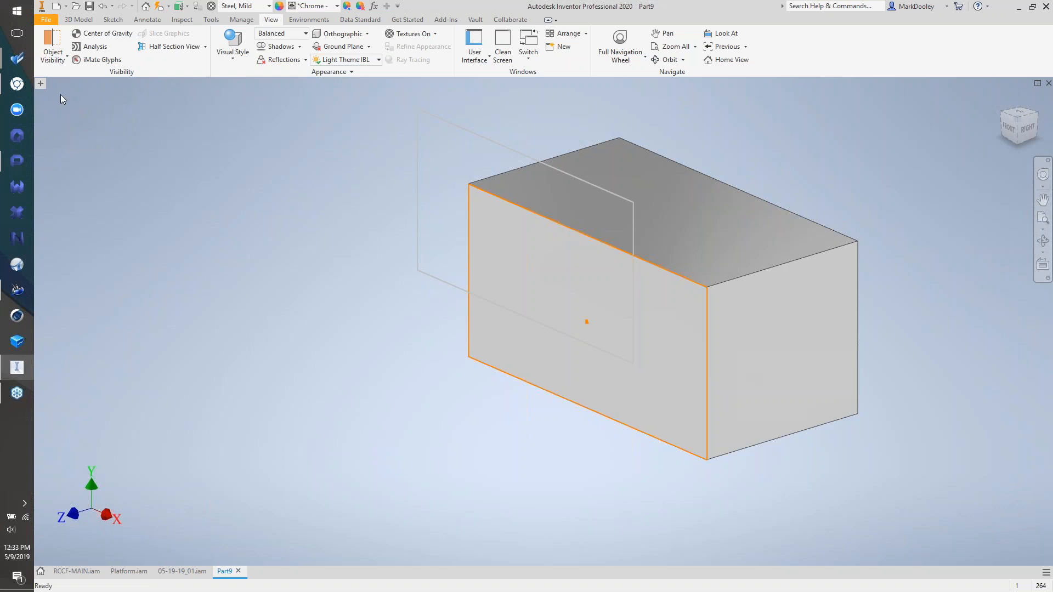
# - Turn on the Mini-Toolbar, then close and reopen the Model browser panel
pyautogui.click(475, 55)
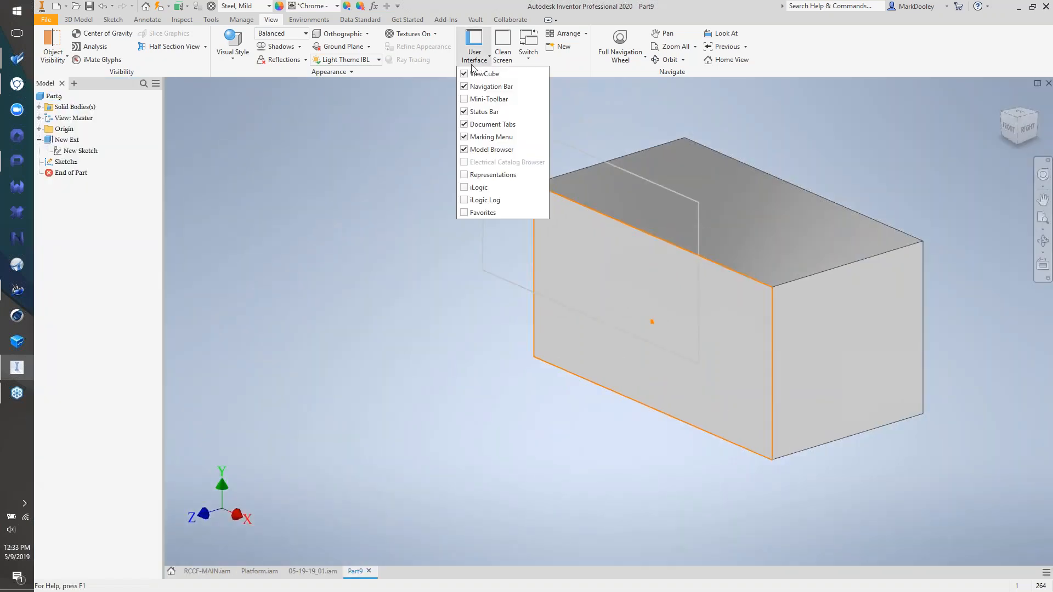
pyautogui.click(485, 100)
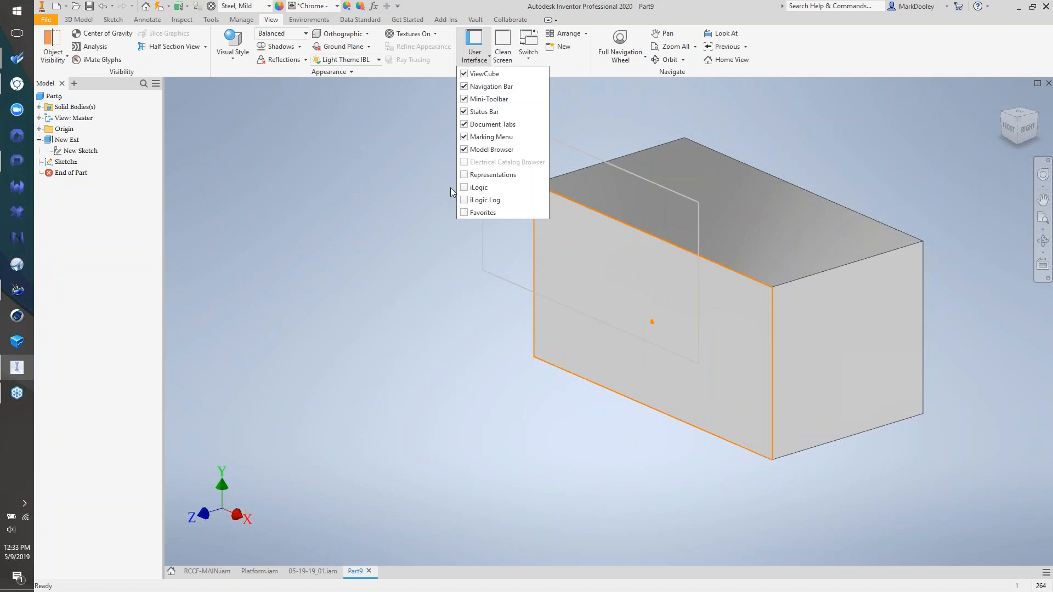
pyautogui.click(382, 163)
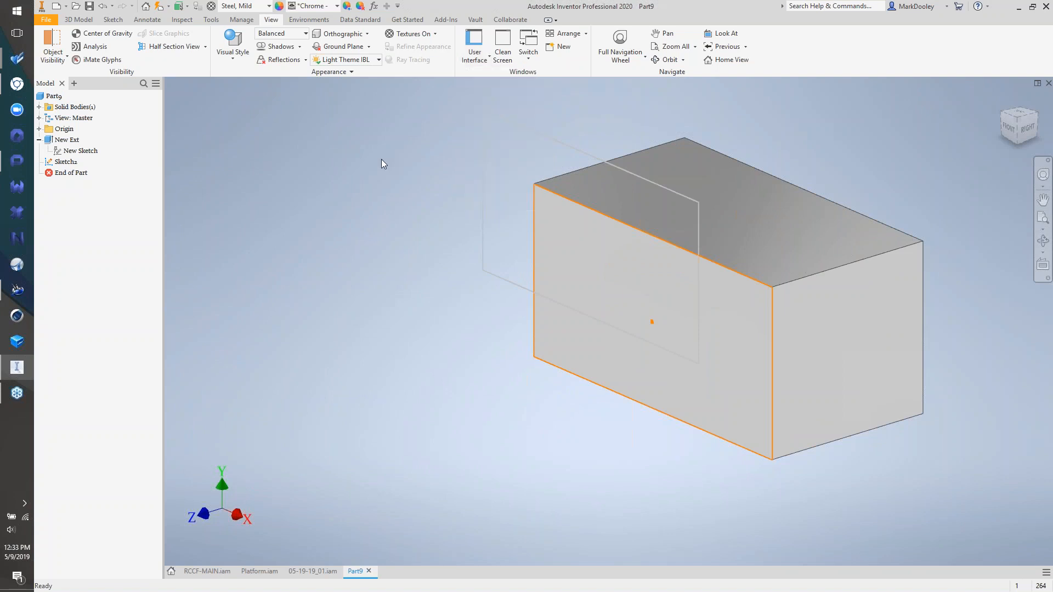
pyautogui.click(62, 84)
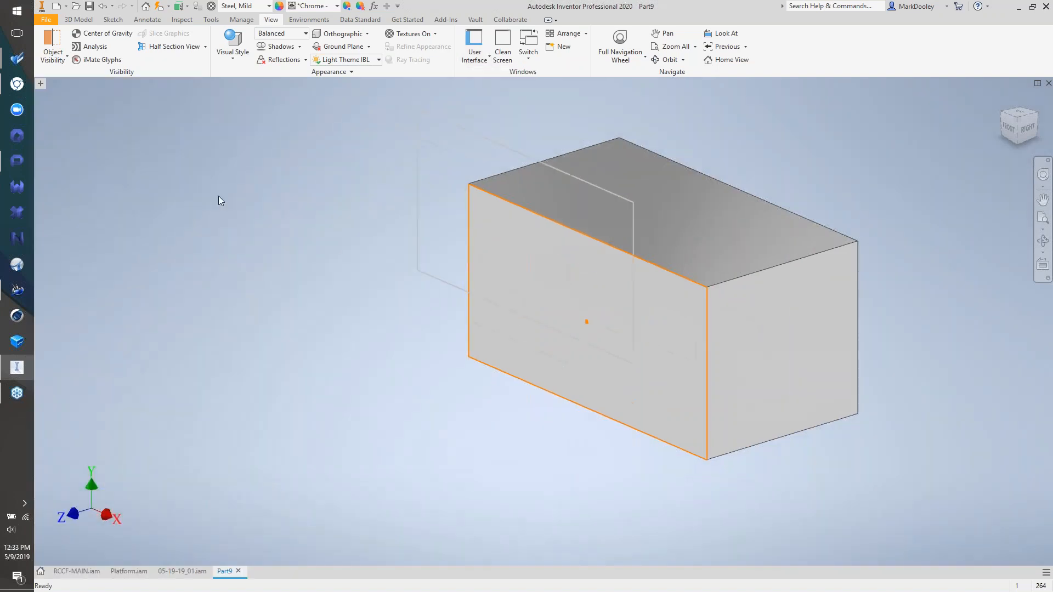
pyautogui.click(40, 84)
pyautogui.click(59, 97)
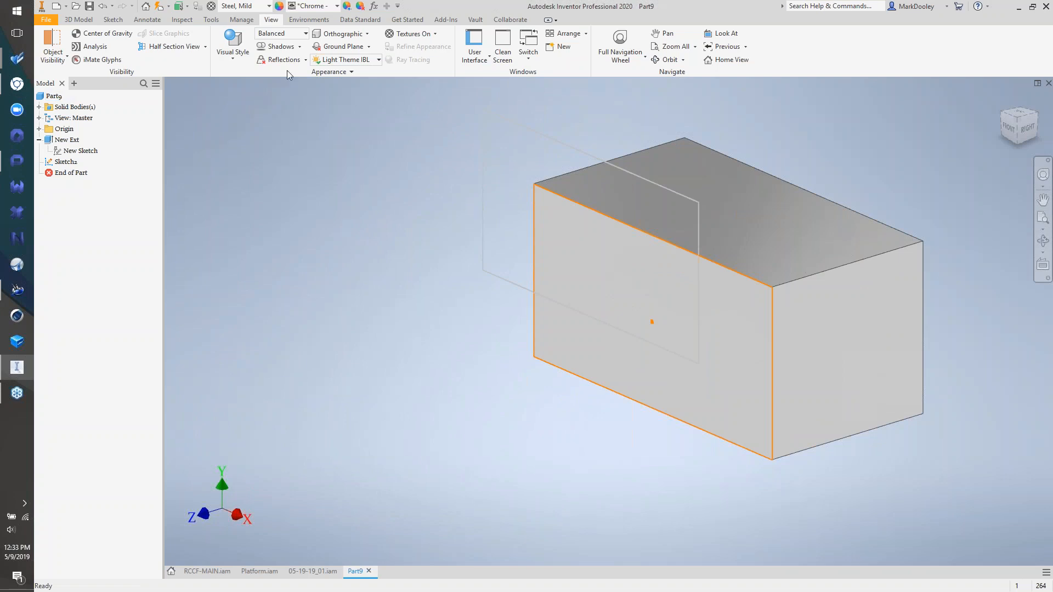
pyautogui.click(407, 19)
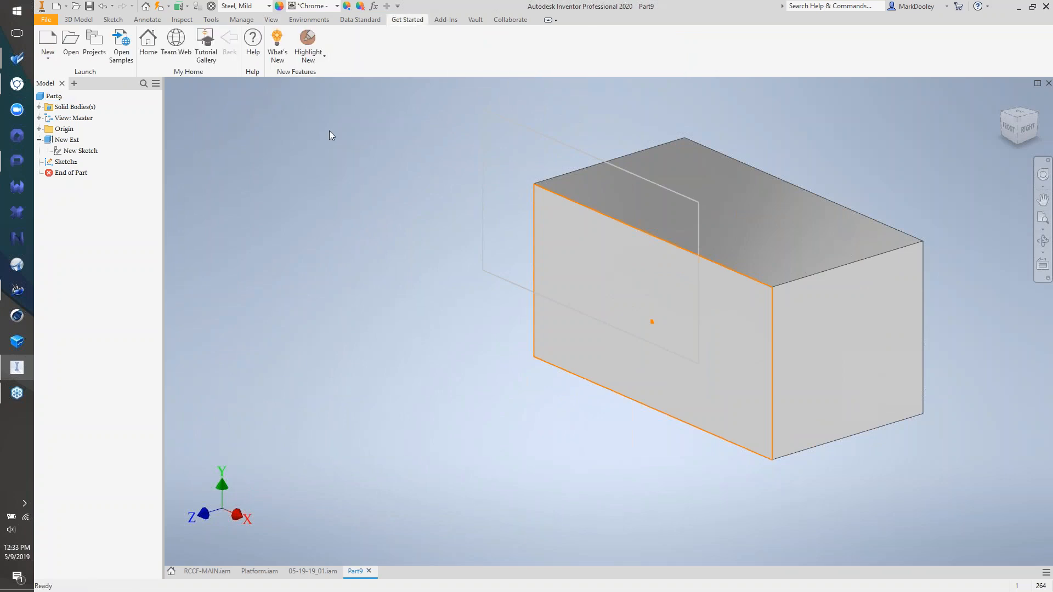
# - Enable Highlight New for features since 2017, then switch it to 2019.2
pyautogui.click(311, 57)
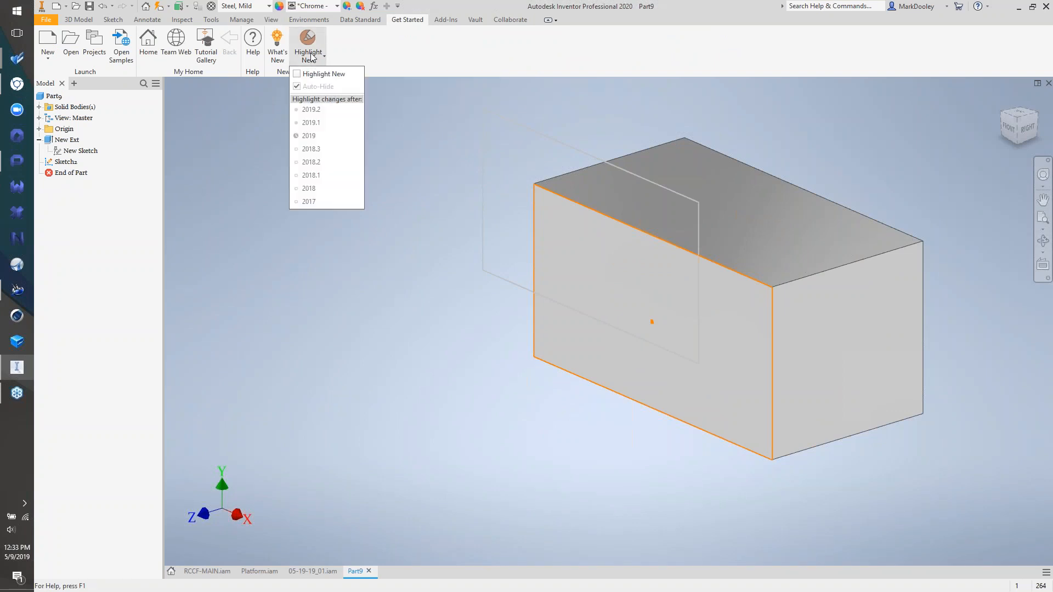
pyautogui.click(310, 76)
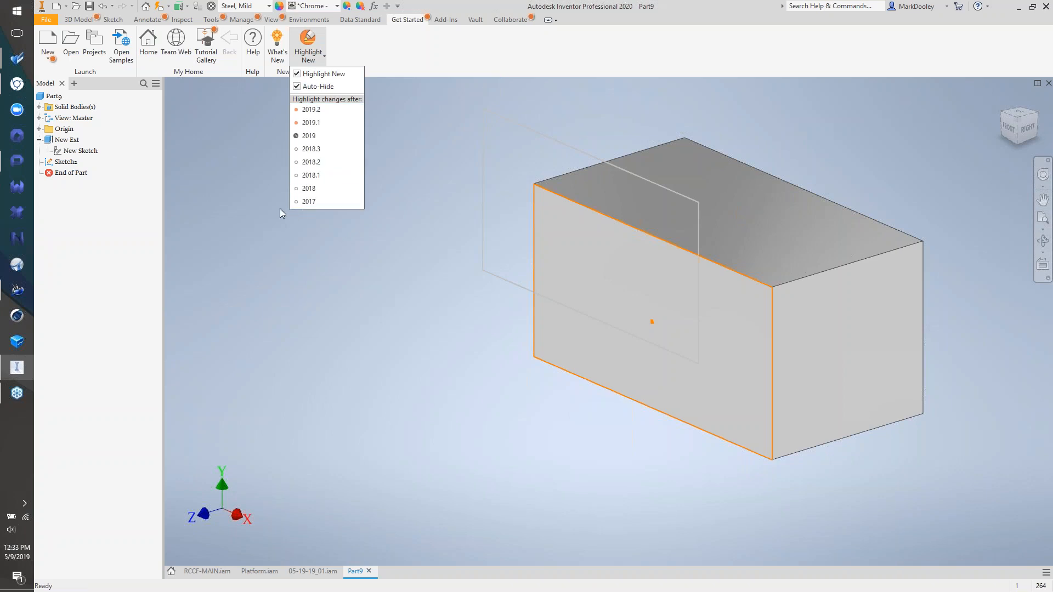
pyautogui.click(305, 207)
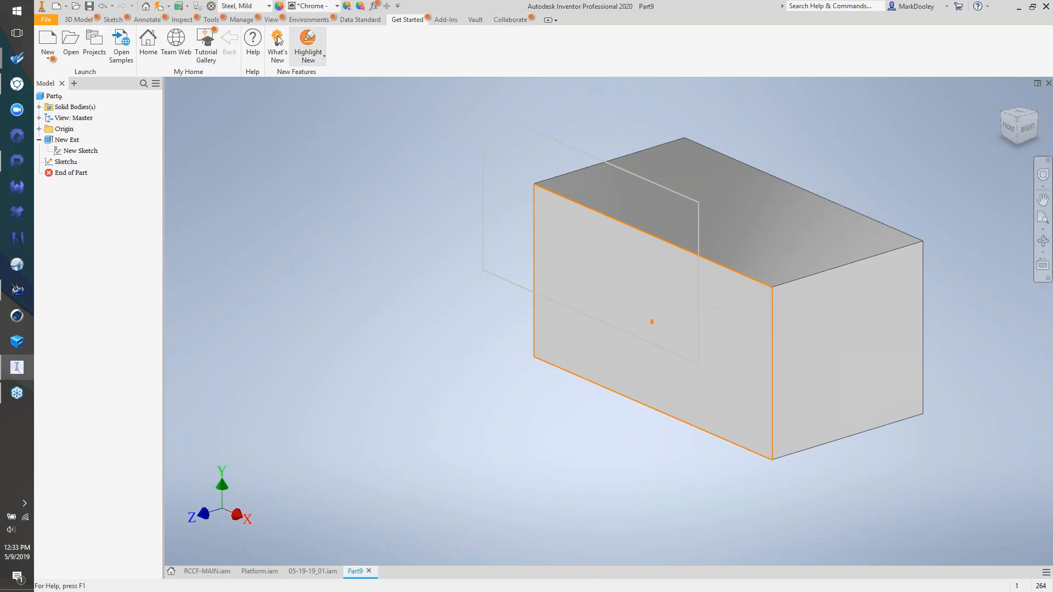
pyautogui.click(312, 58)
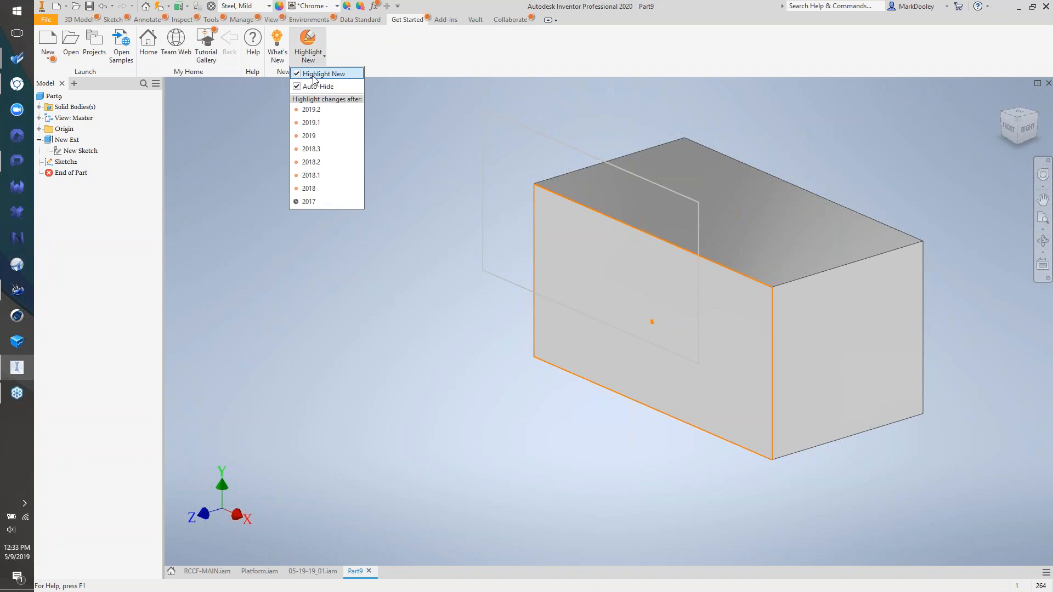
pyautogui.click(310, 109)
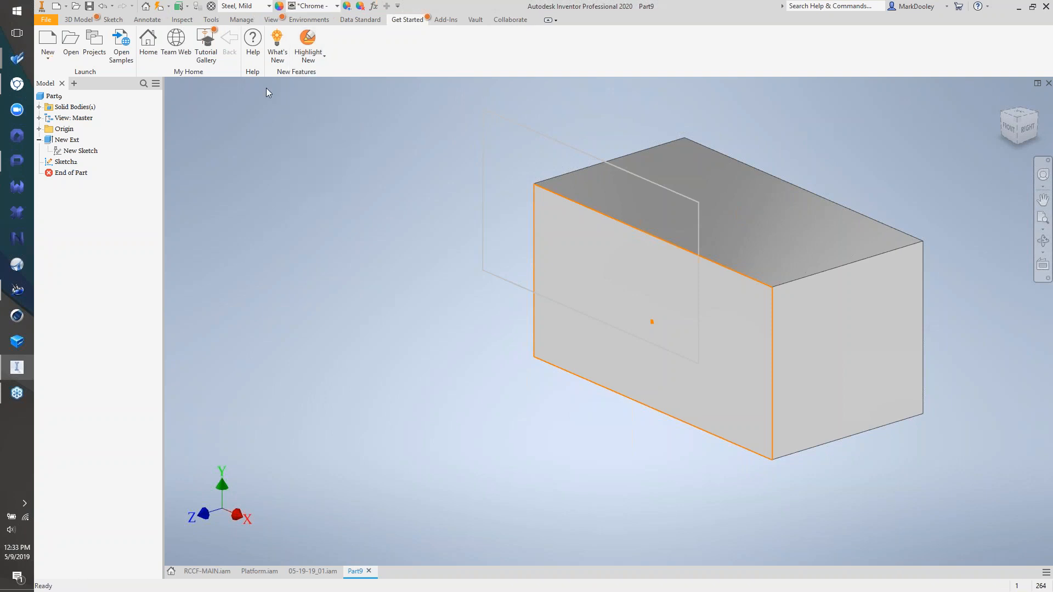
# - Browse the 3D Model and View tabs for highlighted commands, then highlight features new since 2019
pyautogui.click(86, 21)
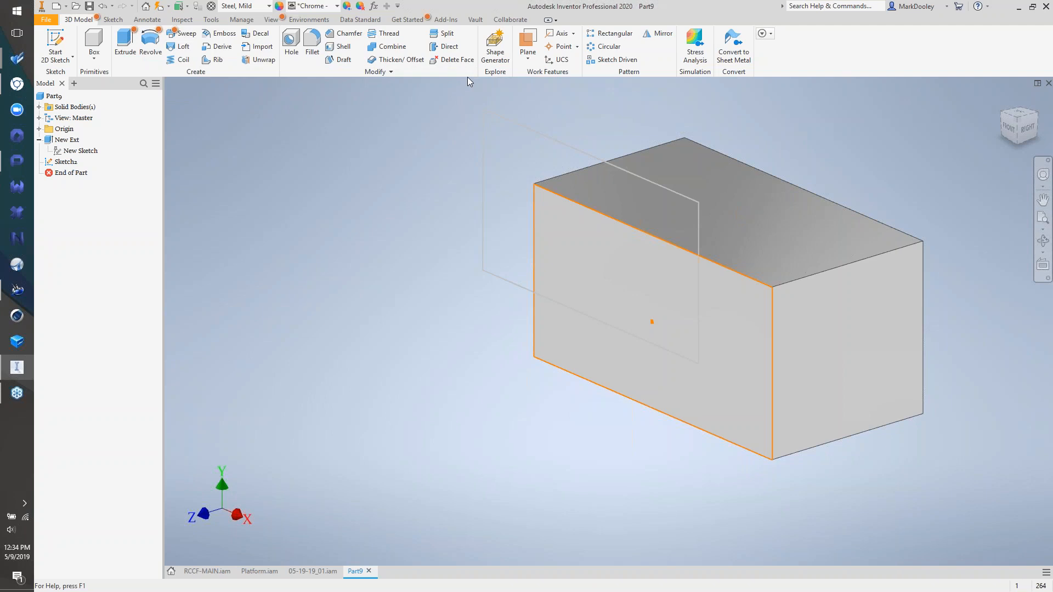
pyautogui.click(379, 72)
pyautogui.click(271, 19)
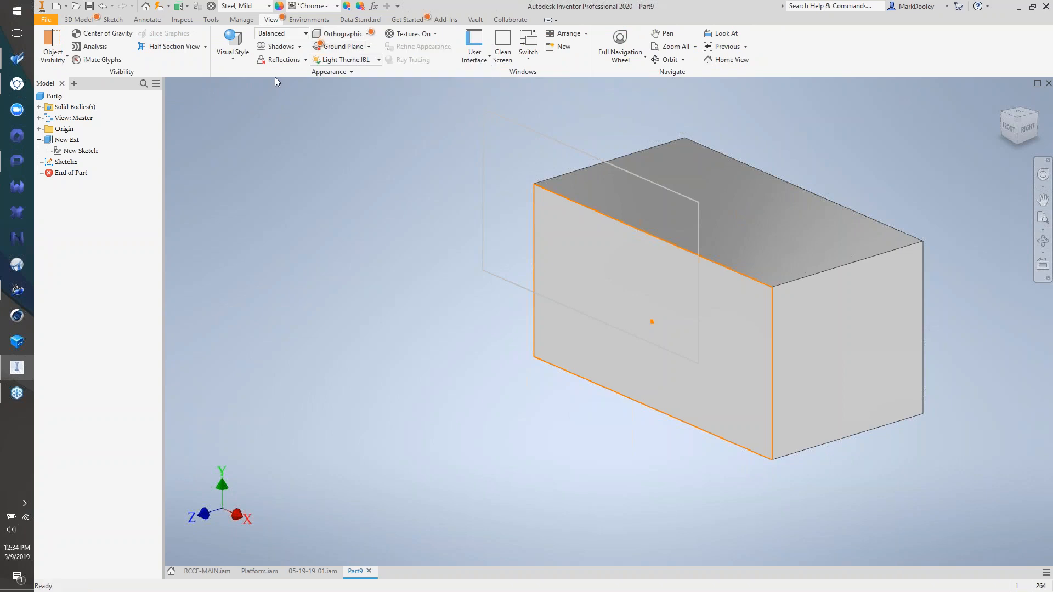
pyautogui.click(416, 22)
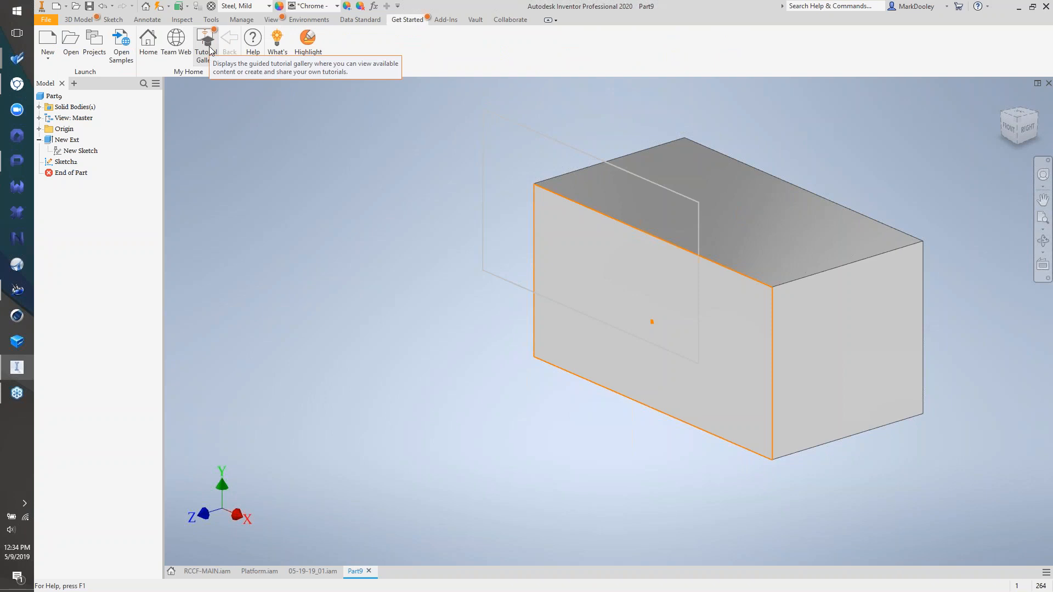
pyautogui.click(309, 56)
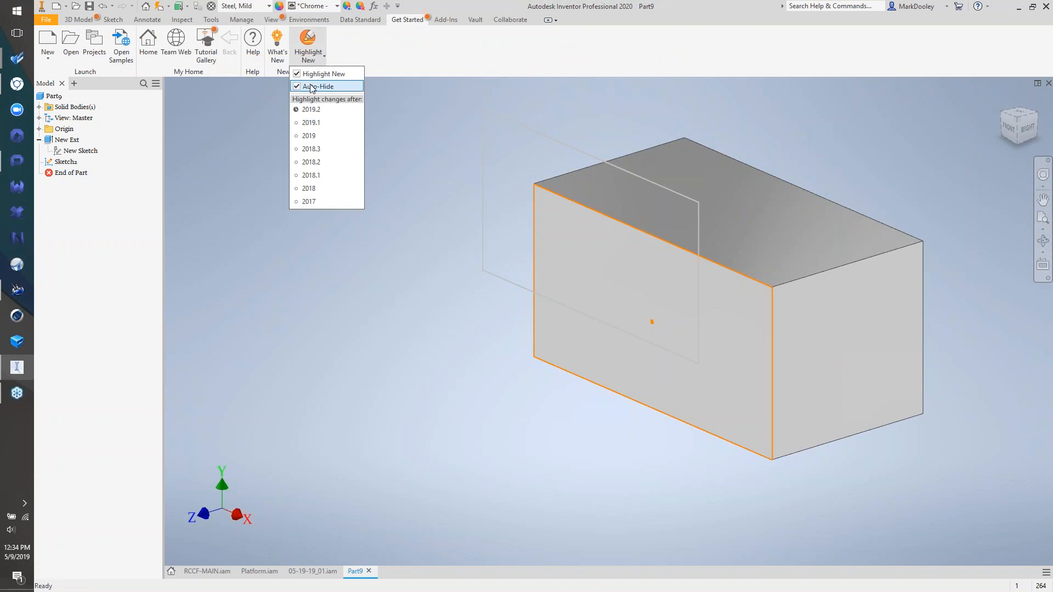
pyautogui.click(306, 136)
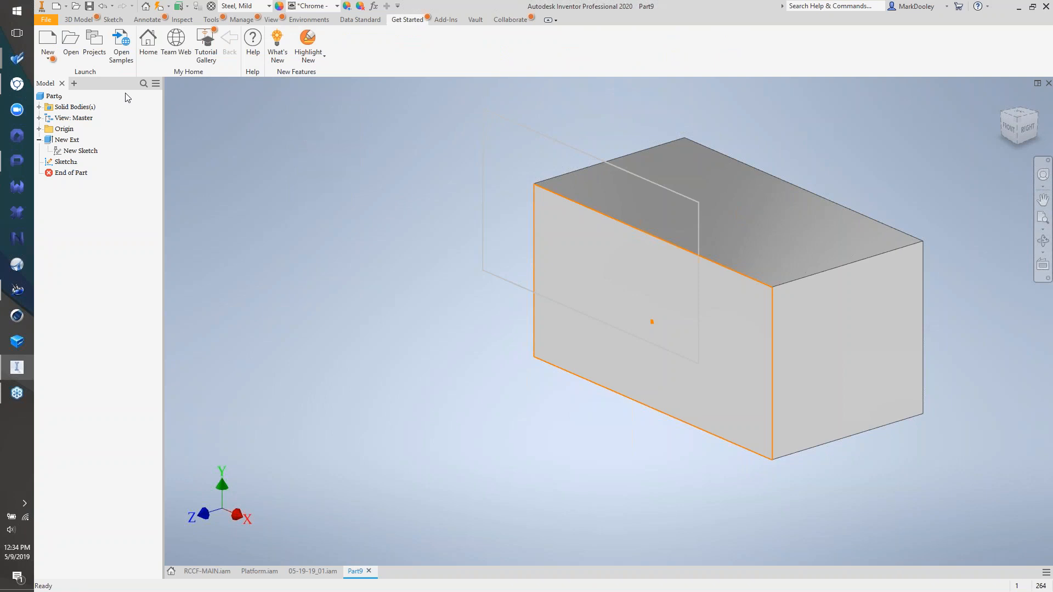
pyautogui.click(49, 59)
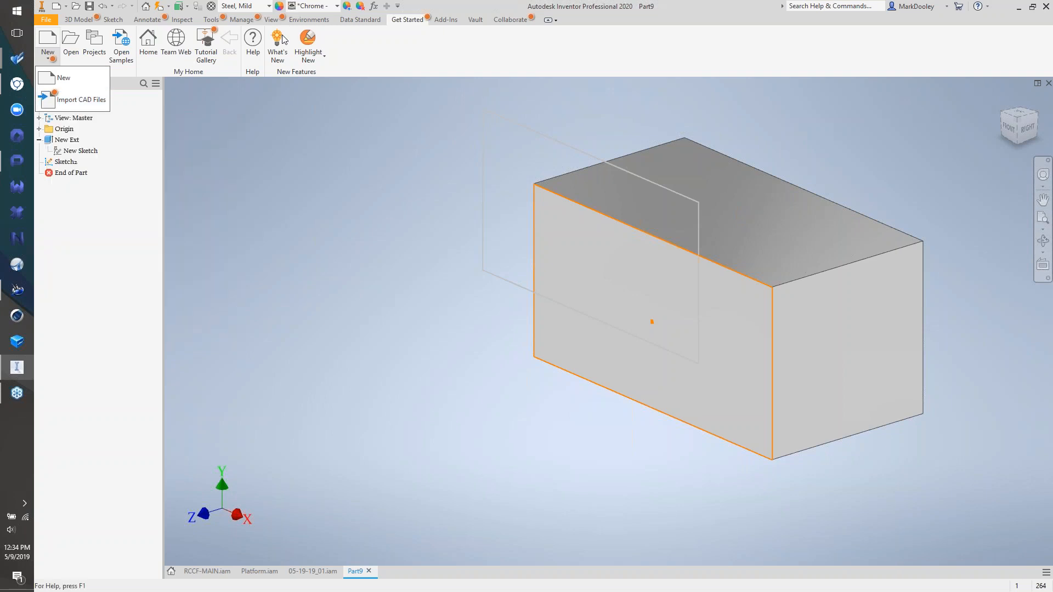
pyautogui.click(346, 57)
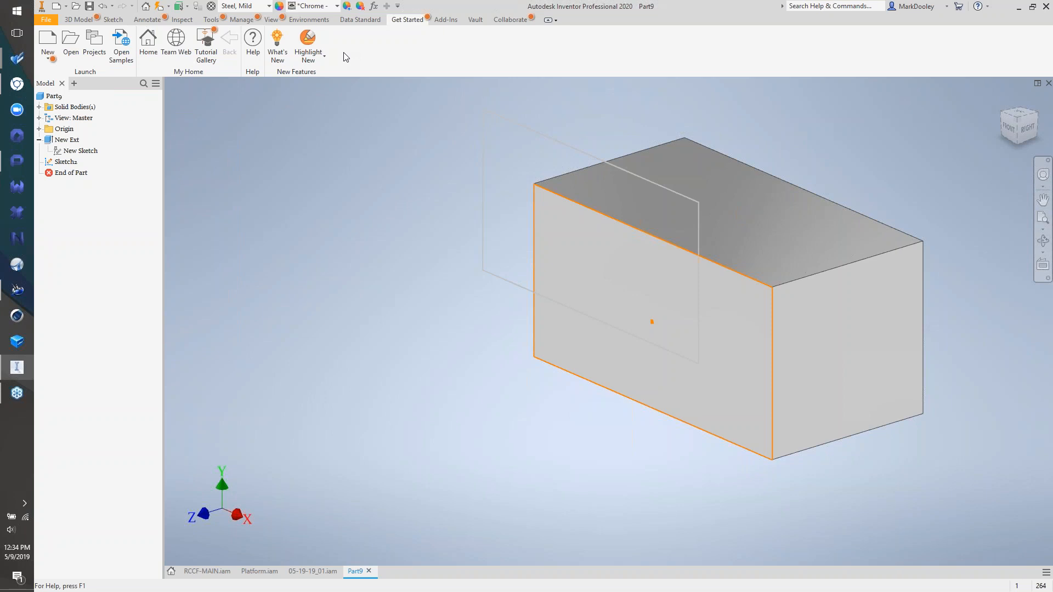
# - Switch off Highlight New and go to the Tools tab
pyautogui.click(321, 55)
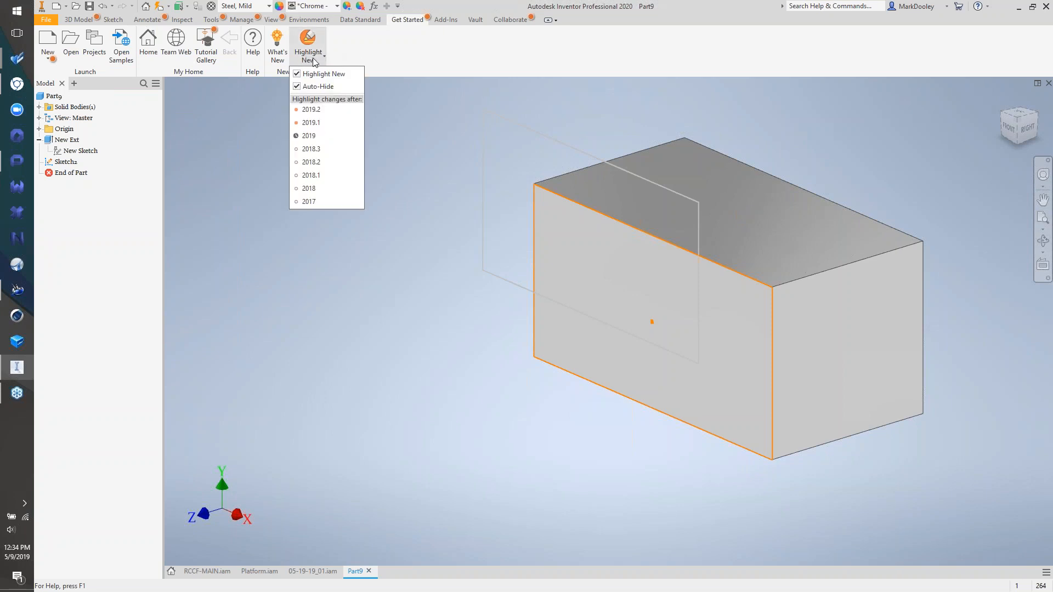
pyautogui.click(310, 75)
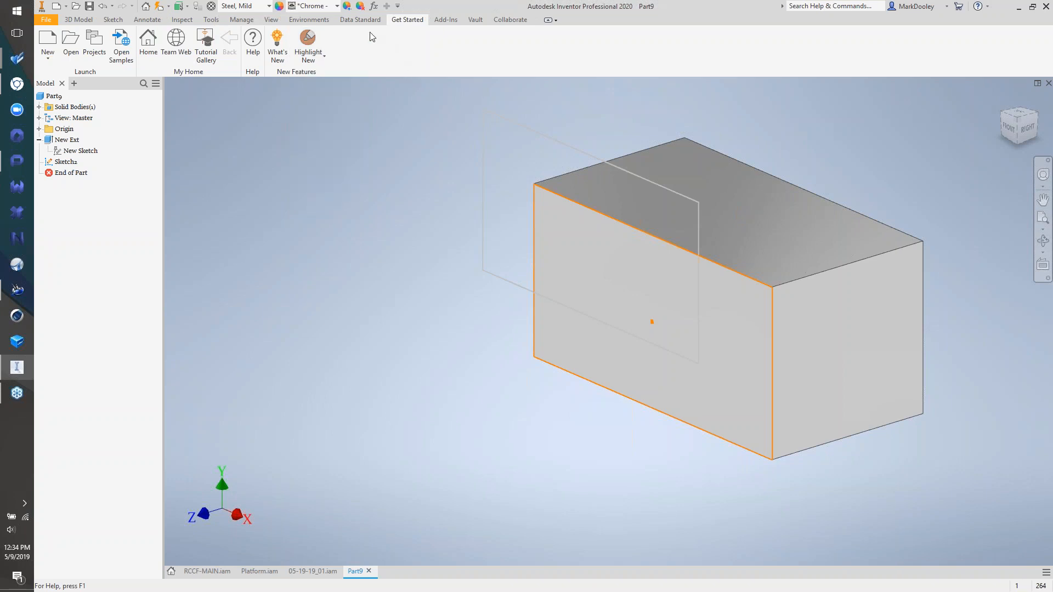
pyautogui.click(222, 24)
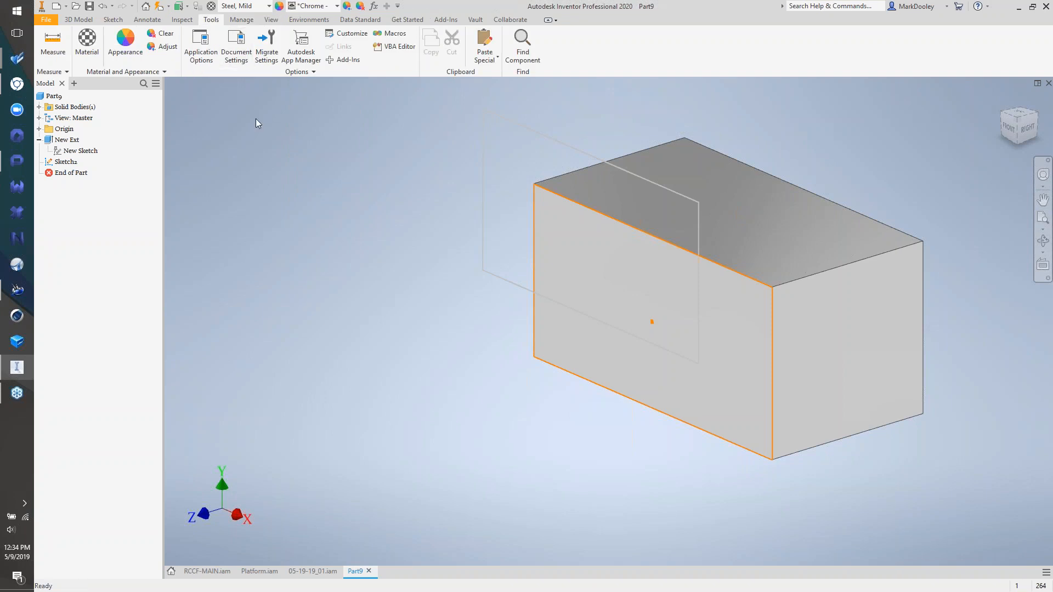
# - Migrate Inventor 2019 customization, options and presets, then switch to the 05-19-19_01.iam assembly
pyautogui.click(261, 55)
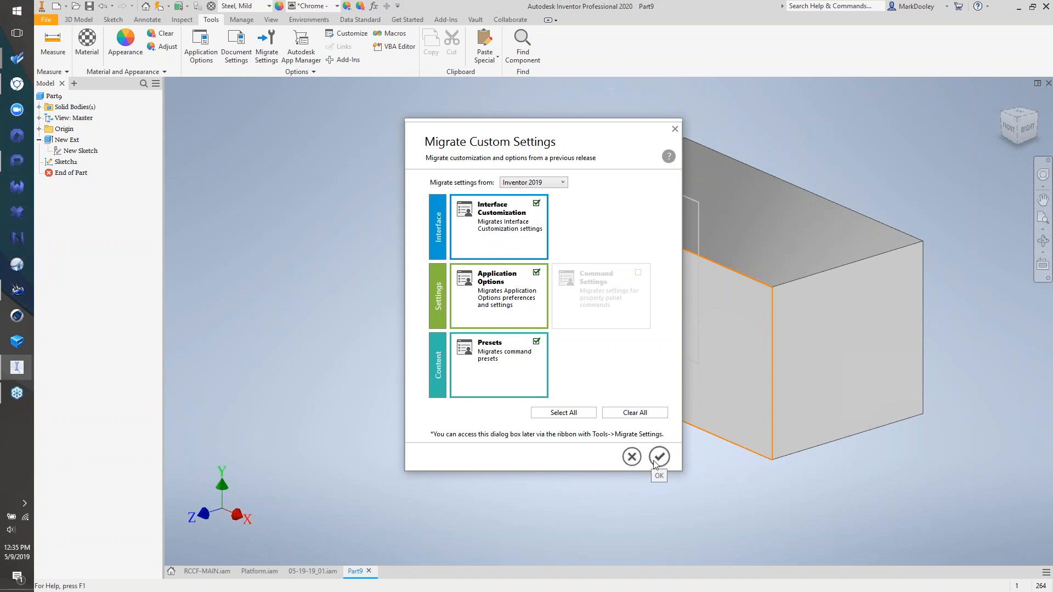
pyautogui.click(675, 130)
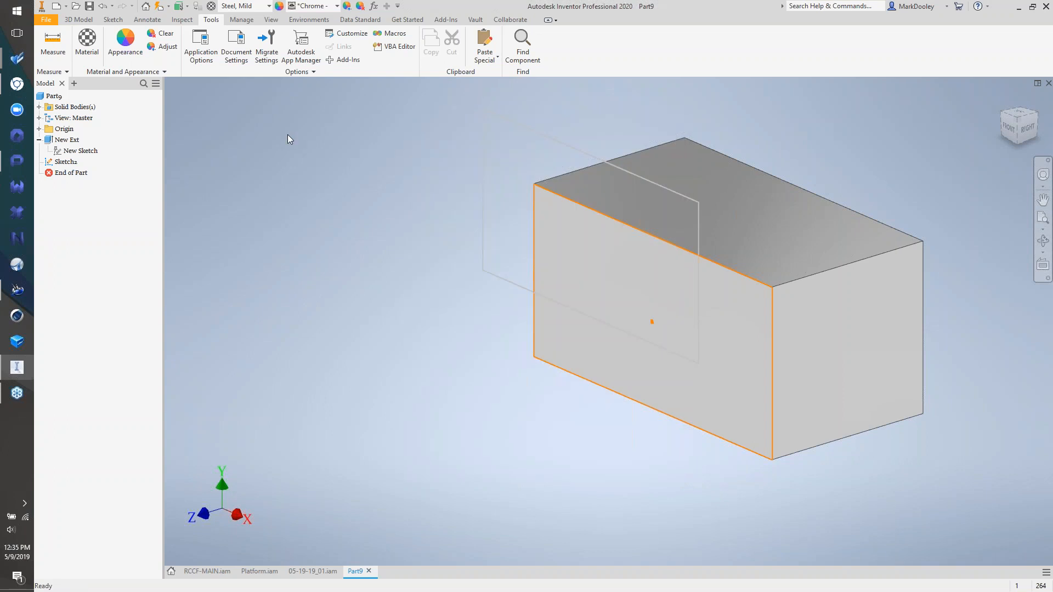
pyautogui.click(309, 571)
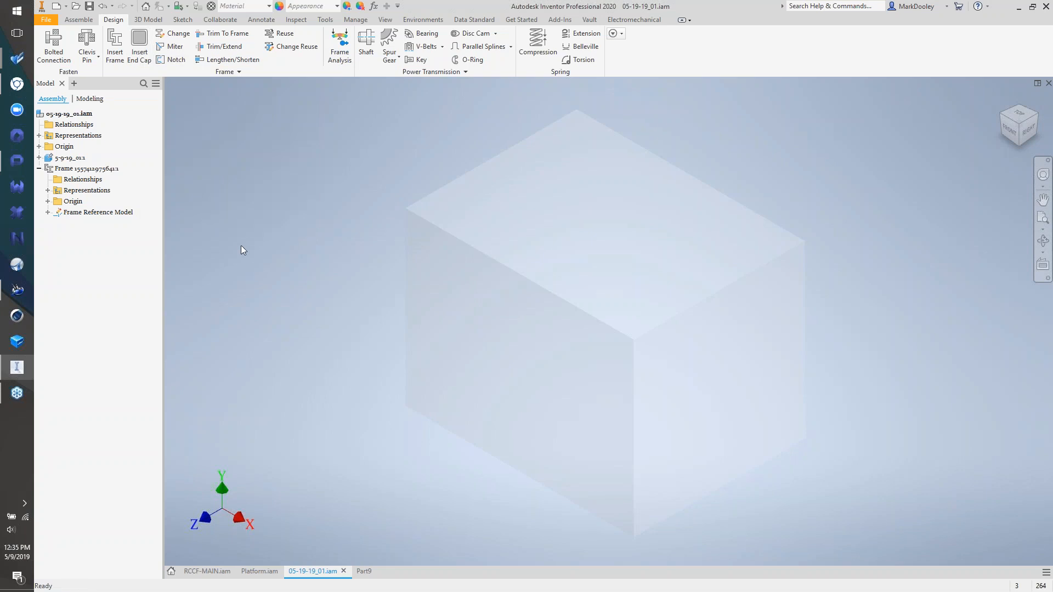
# - Choose the ANSI AISC (Square) Tube profile in size 4 x 4 x 1/8 for a new frame
pyautogui.click(115, 48)
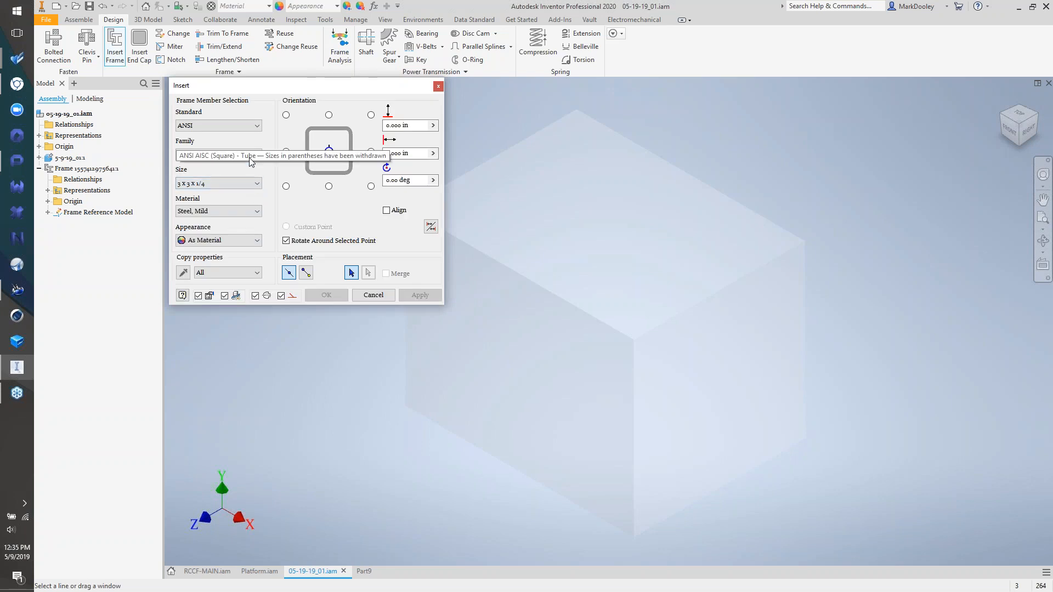
pyautogui.click(249, 156)
pyautogui.click(250, 165)
pyautogui.click(242, 183)
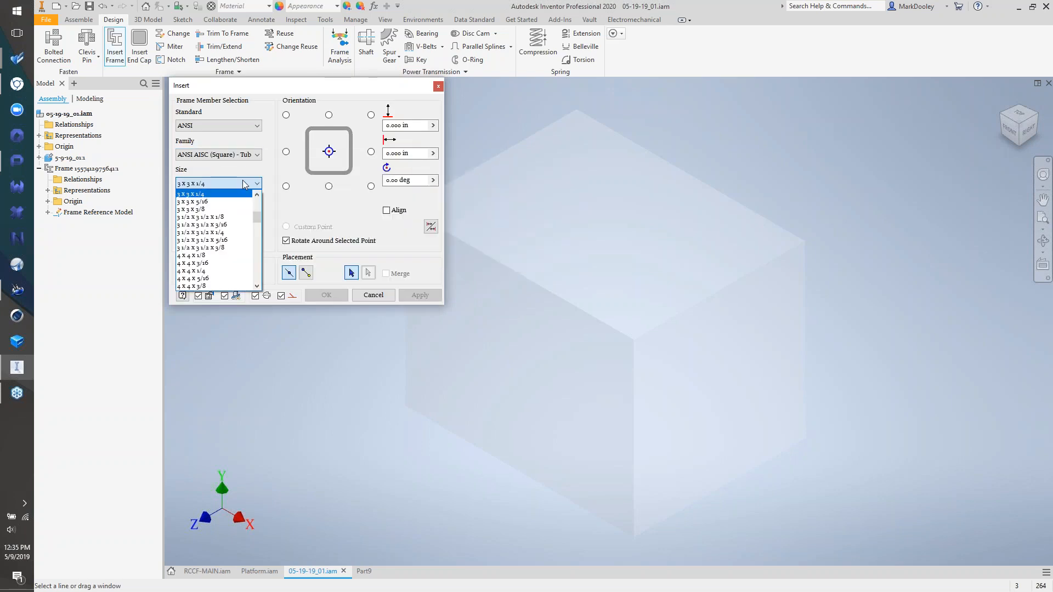
pyautogui.click(234, 256)
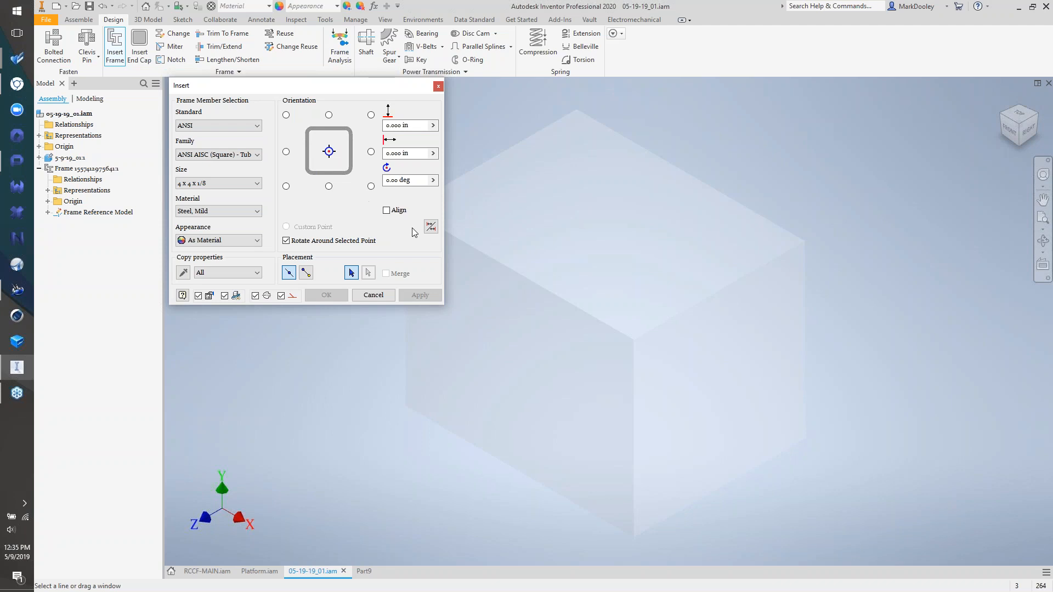
# - Place the tube on the first cube edge, trying orientation points and ending centred
pyautogui.click(588, 314)
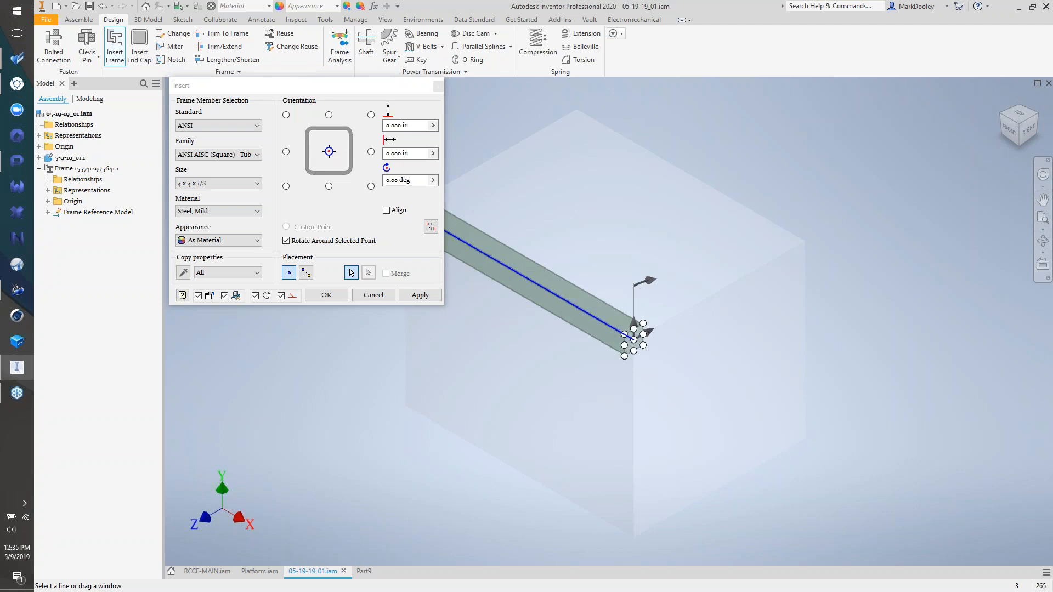
pyautogui.scroll(8, 636, 343)
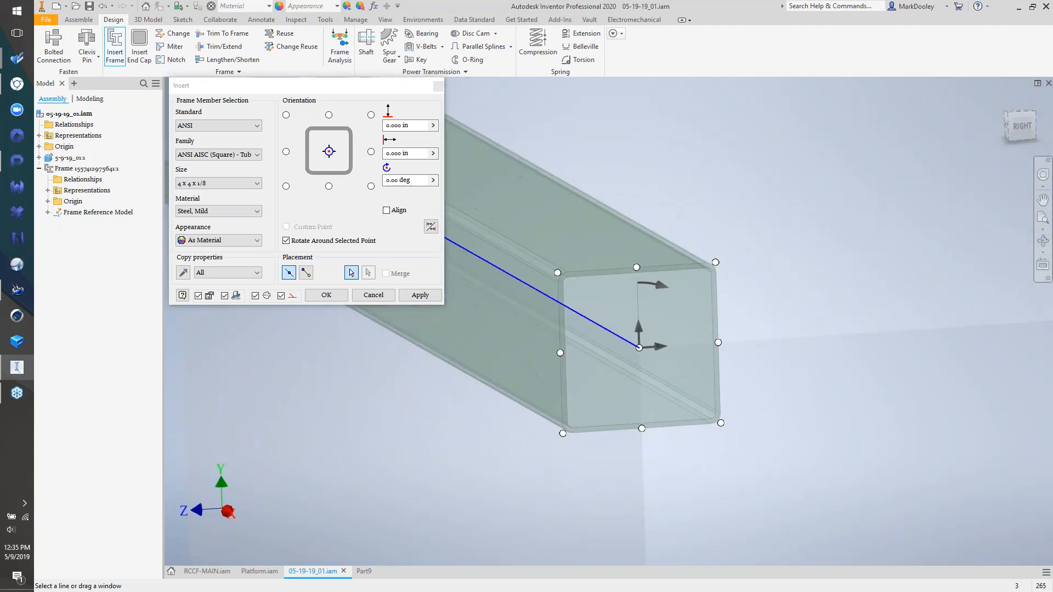
pyautogui.scroll(2, 625, 339)
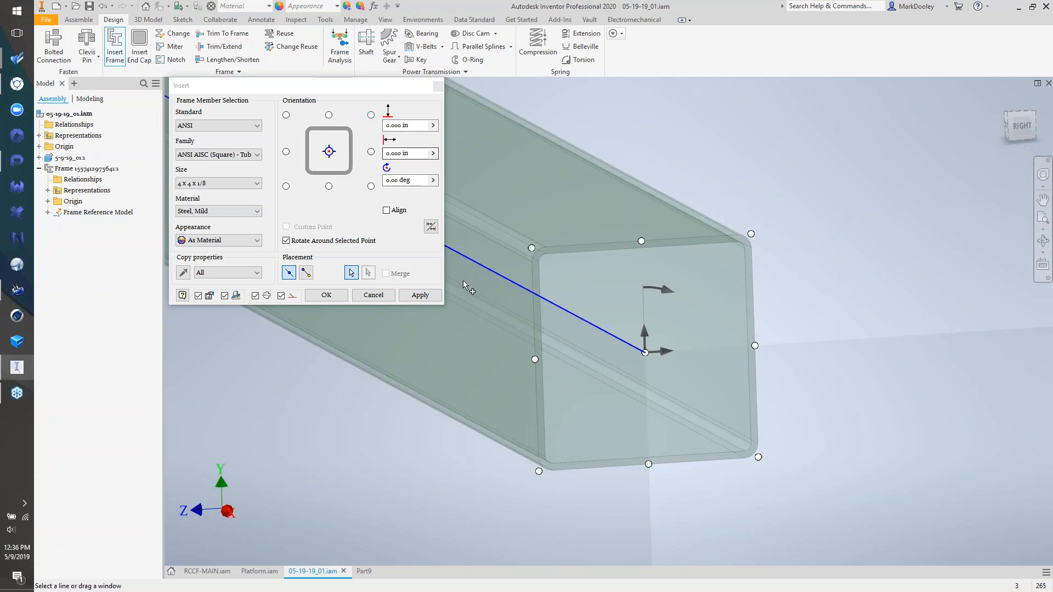
pyautogui.click(532, 248)
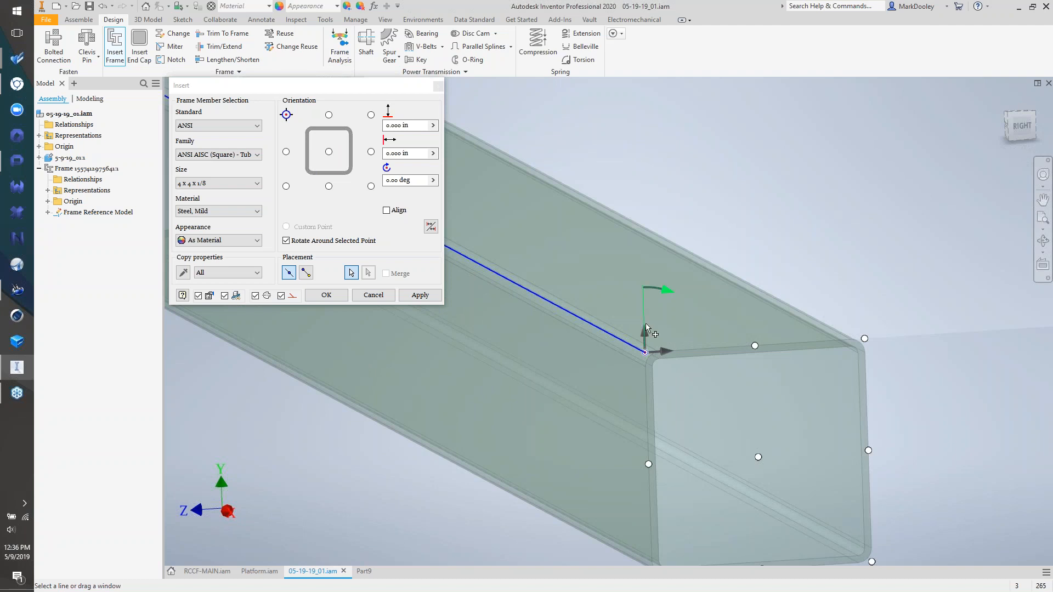
pyautogui.scroll(3, 649, 300)
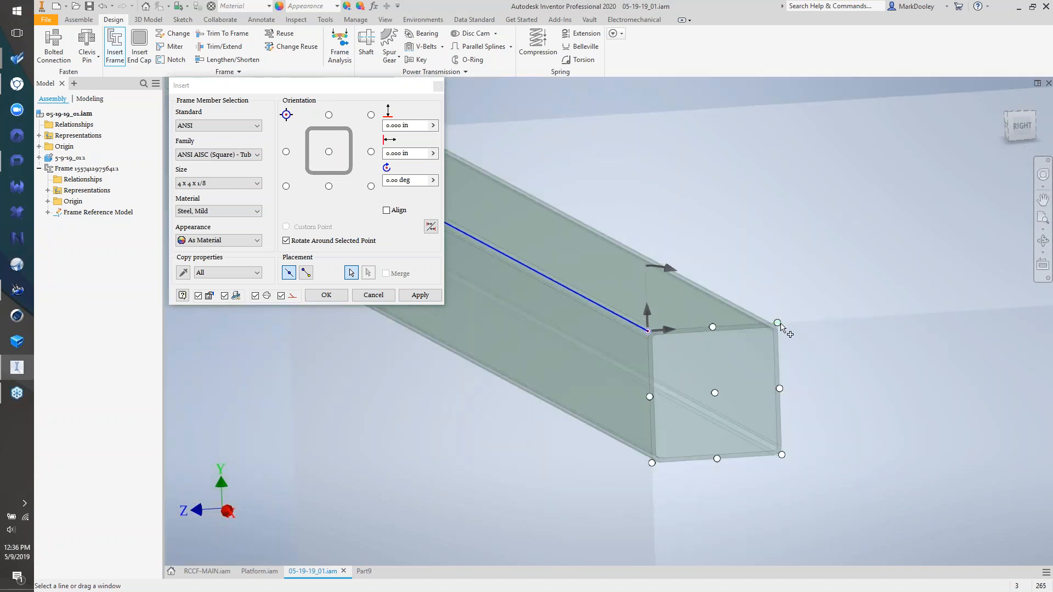
pyautogui.click(779, 390)
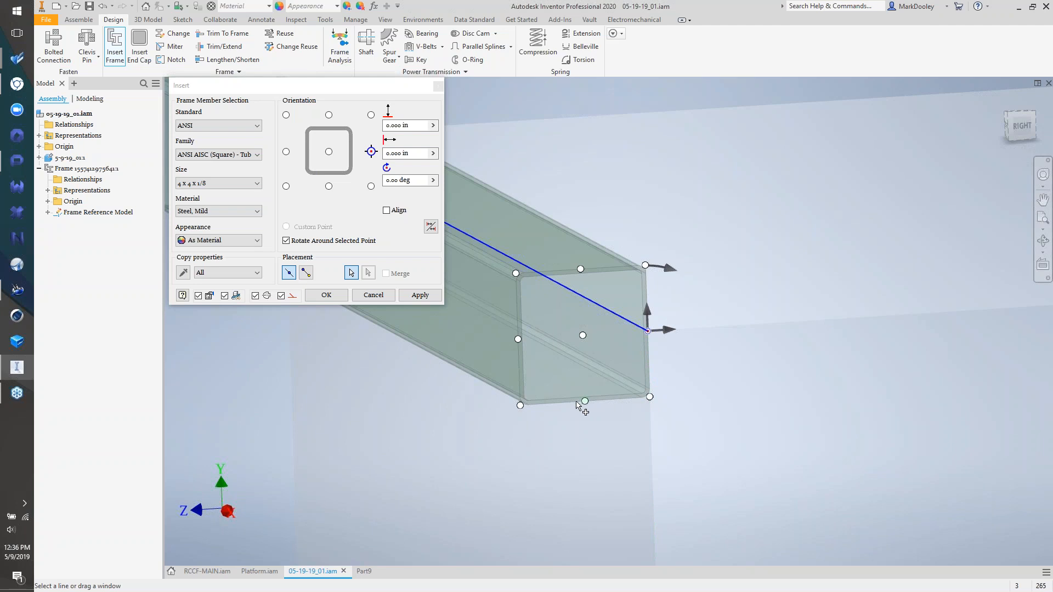
pyautogui.click(520, 405)
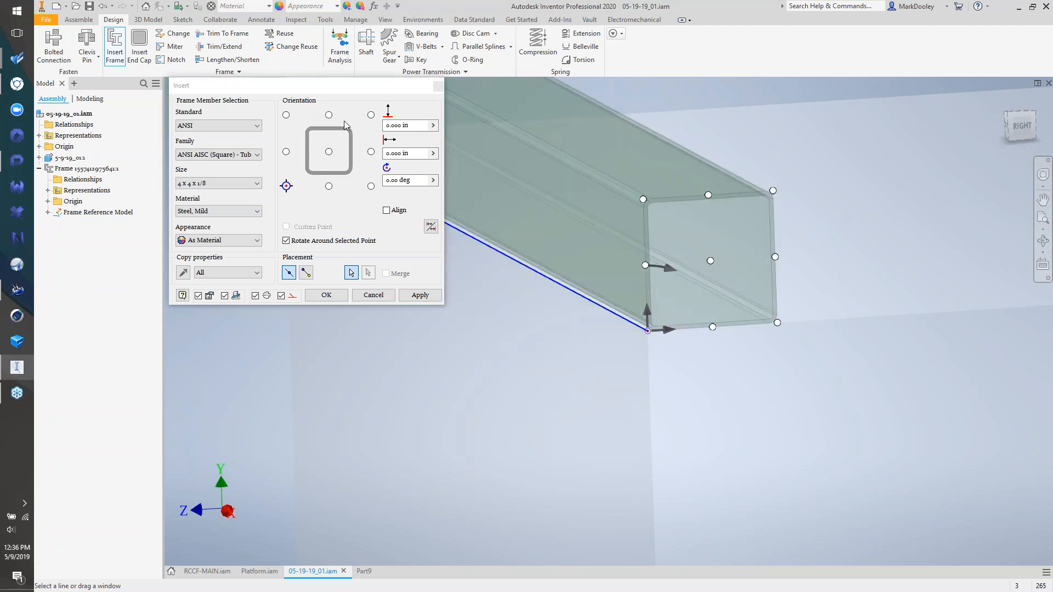
pyautogui.click(331, 153)
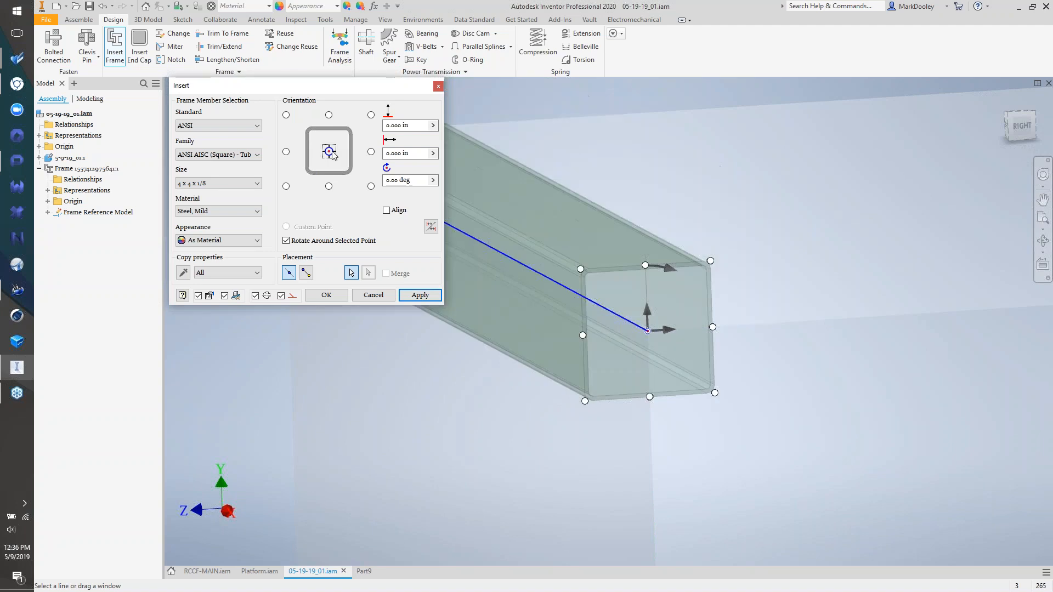
pyautogui.click(581, 269)
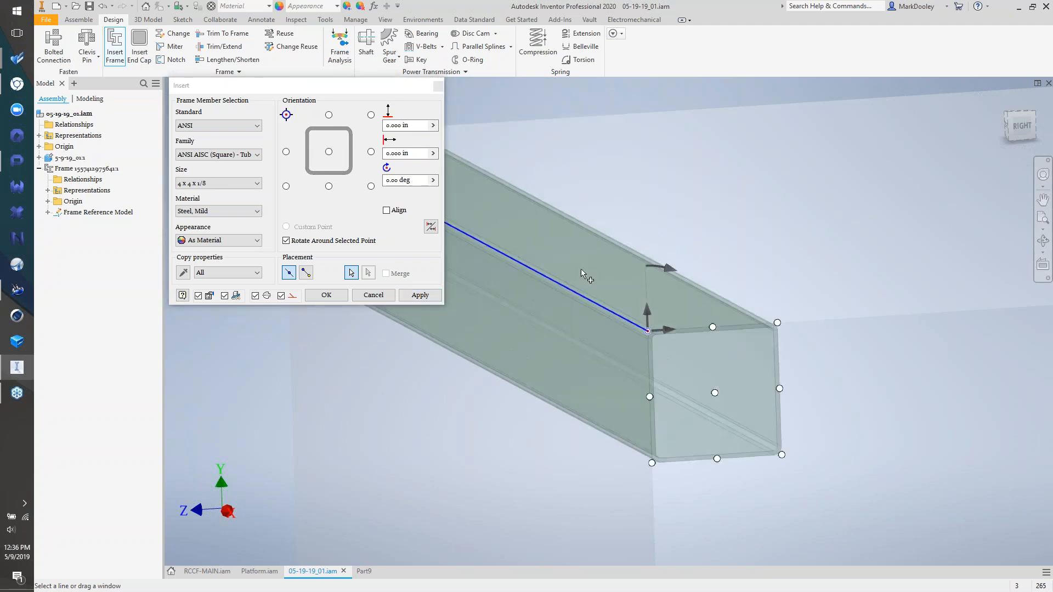
# - Add a tube along the next top edge and a corner leg, adjusting the leg's orientation point
pyautogui.click(818, 328)
pyautogui.scroll(-3, 615, 359)
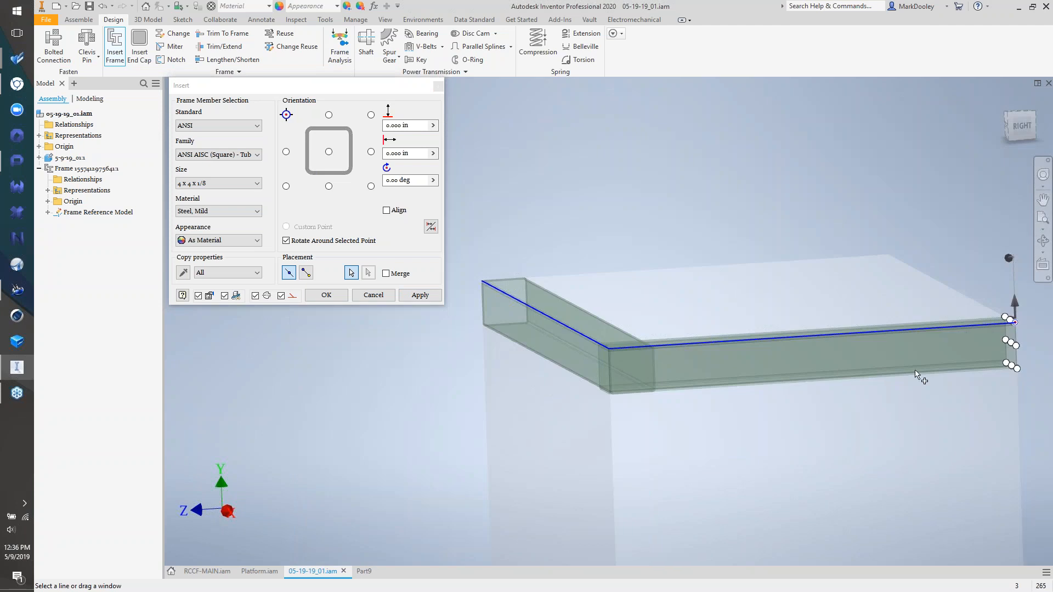
pyautogui.keyDown('shift'); pyautogui.moveTo(671, 355); pyautogui.dragTo(729, 369, button='middle'); pyautogui.keyUp('shift')
pyautogui.click(834, 365)
pyautogui.scroll(-3, 835, 368)
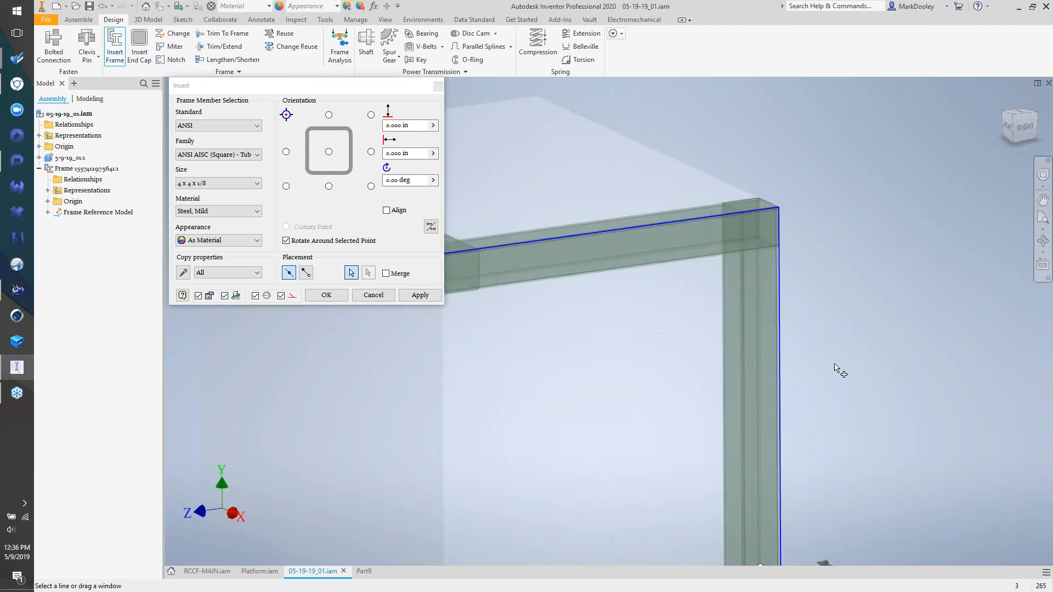
pyautogui.scroll(3, 788, 463)
pyautogui.scroll(3, 788, 464)
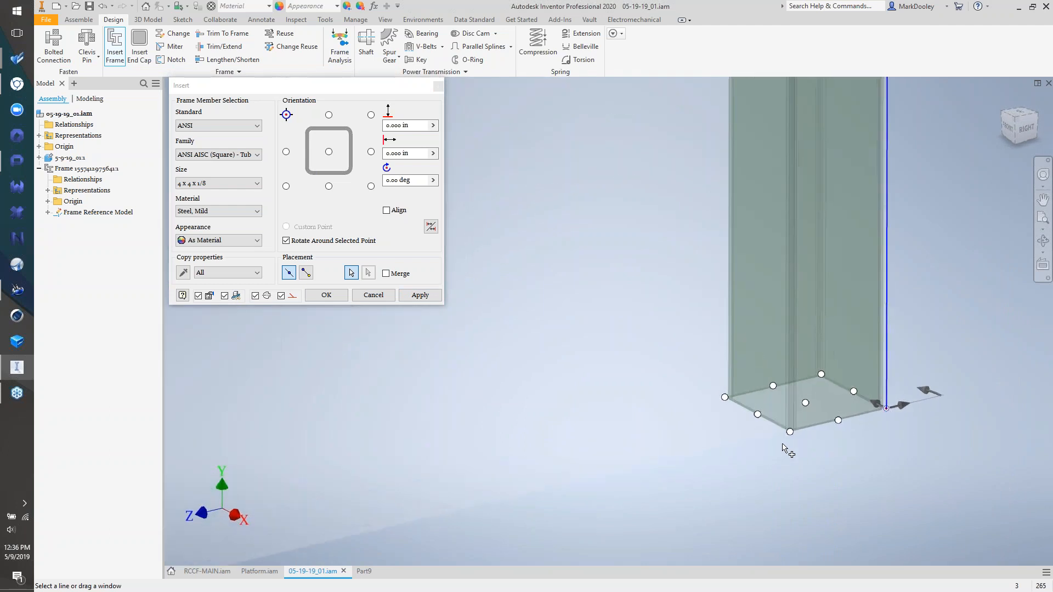
pyautogui.keyDown('shift'); pyautogui.moveTo(783, 442); pyautogui.dragTo(598, 417, button='middle'); pyautogui.keyUp('shift')
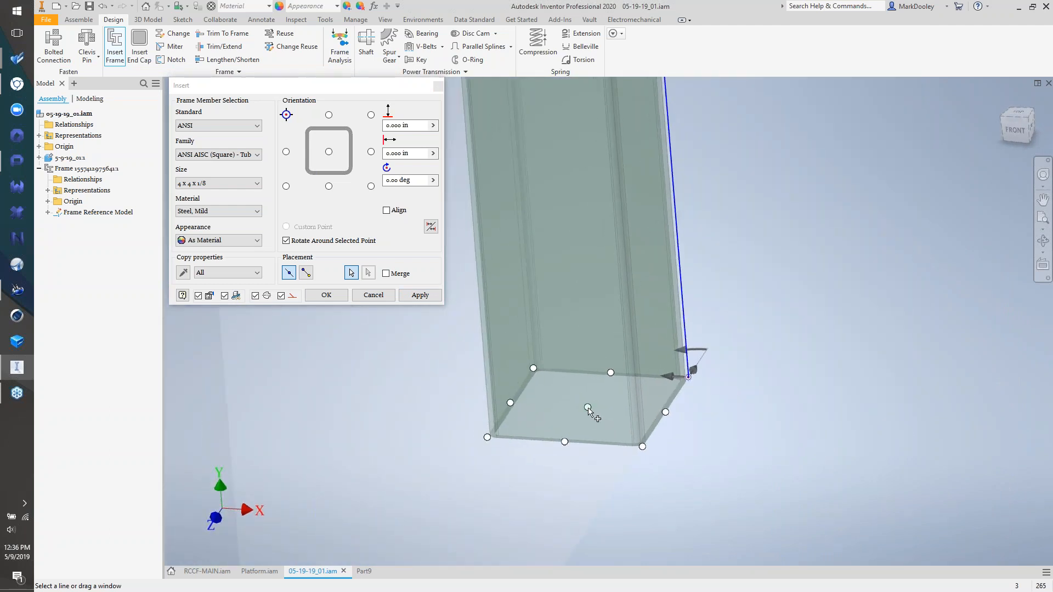
pyautogui.click(588, 408)
pyautogui.scroll(-2, 589, 409)
pyautogui.scroll(-2, 660, 429)
pyautogui.scroll(-2, 660, 429)
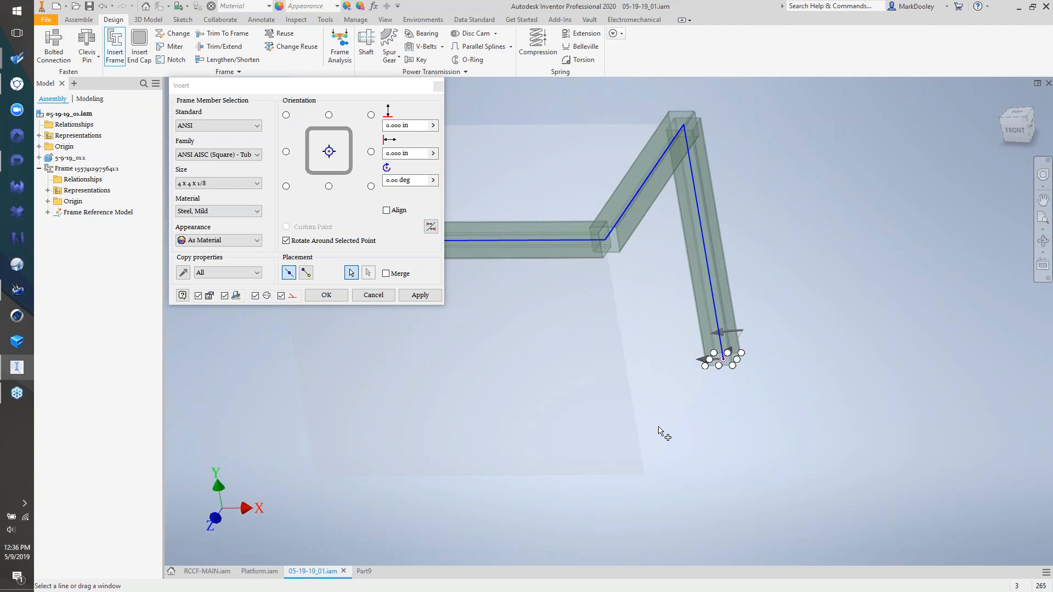
pyautogui.click(733, 366)
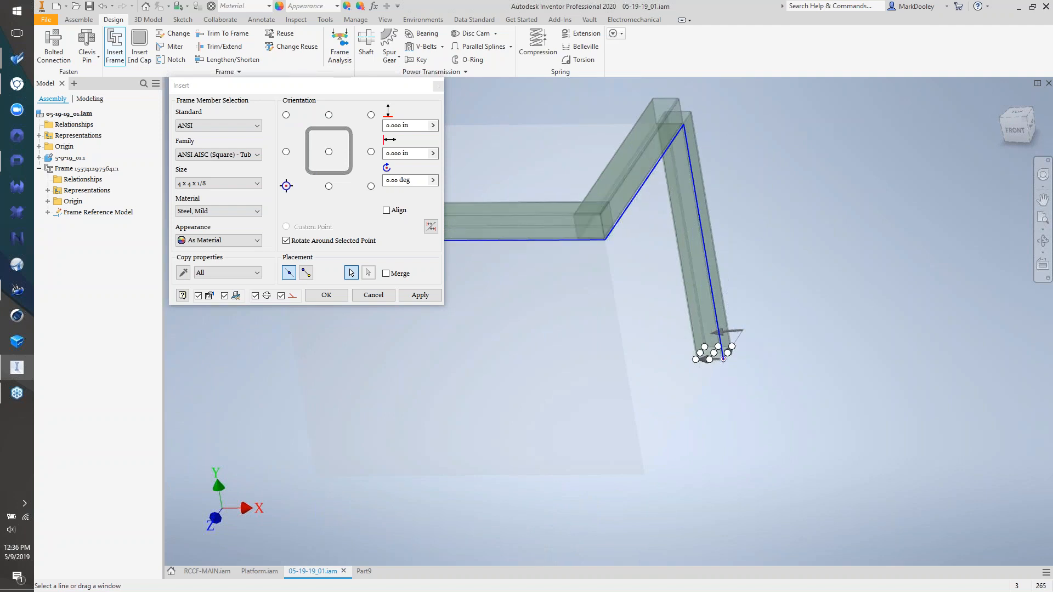
pyautogui.click(732, 346)
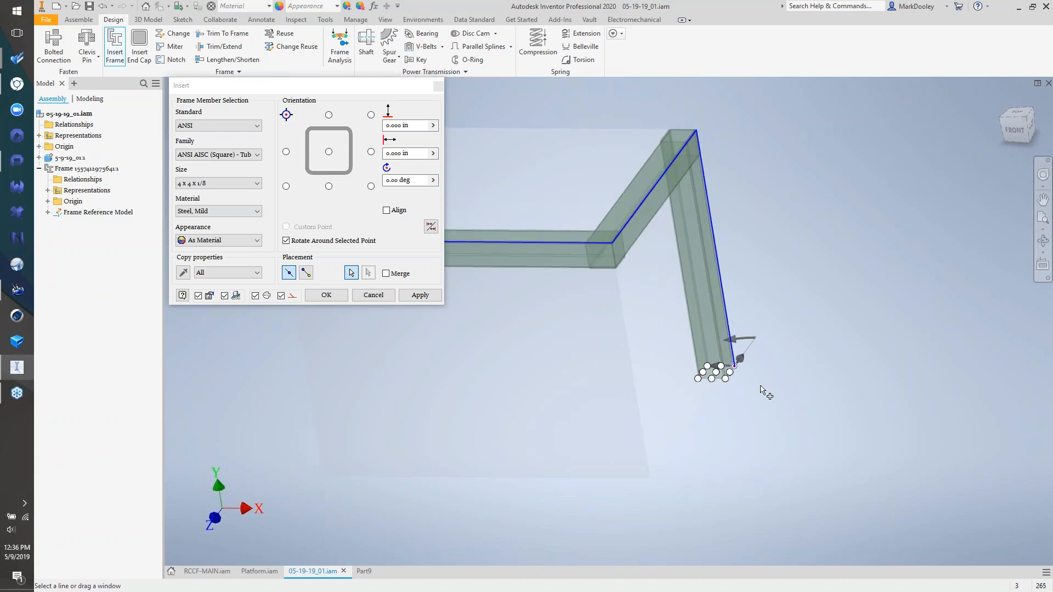
# - Add the top-right and top-back rails plus left, back and right-front legs, then apply
pyautogui.click(818, 247)
pyautogui.click(583, 286)
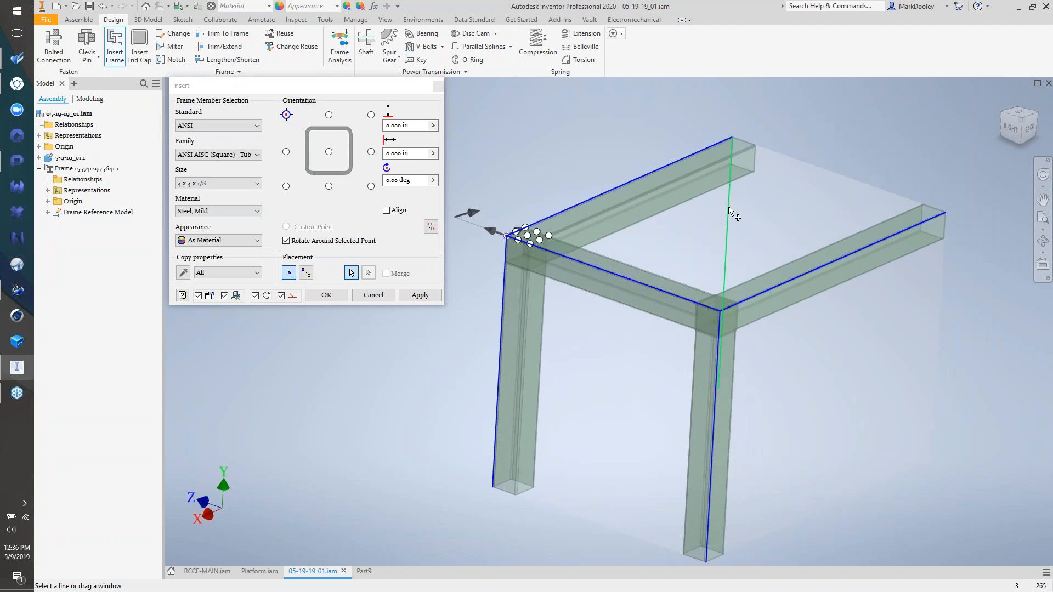
pyautogui.click(732, 213)
pyautogui.click(822, 170)
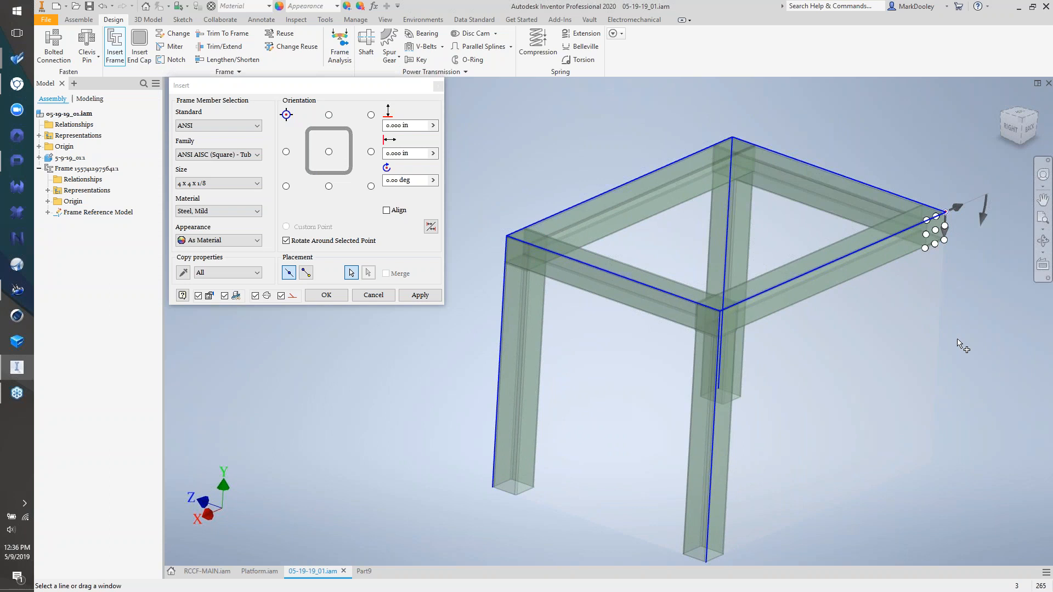
pyautogui.click(941, 345)
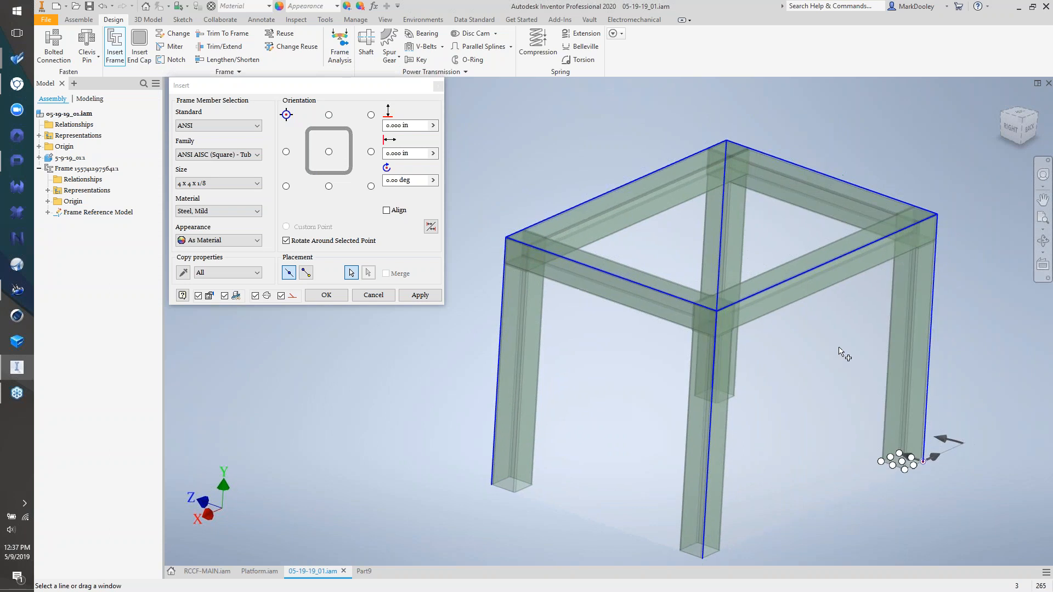
pyautogui.scroll(-2, 839, 347)
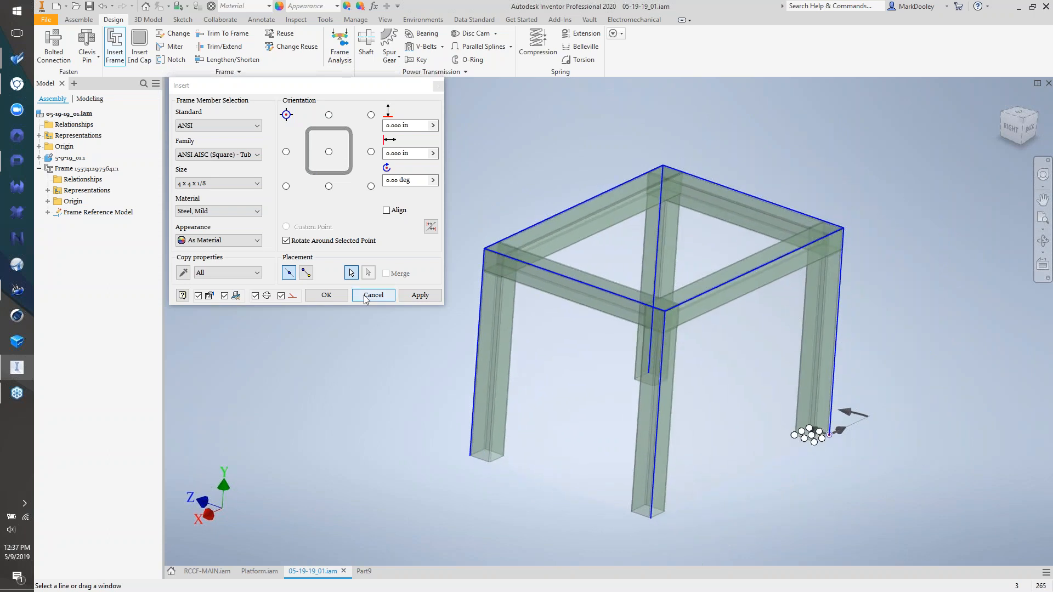
pyautogui.click(415, 297)
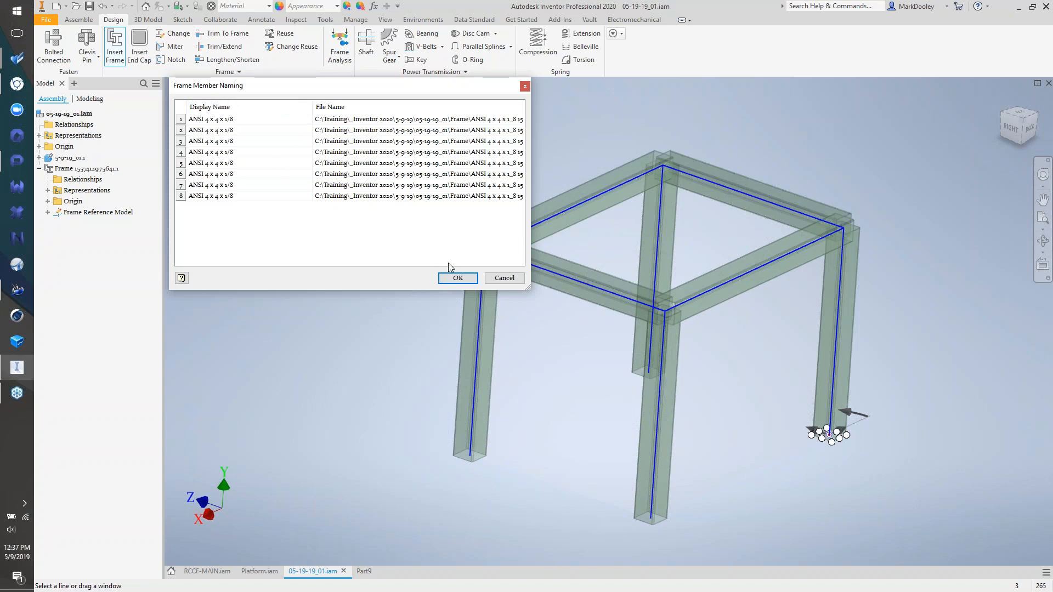
# - Accept the default names for the eight tube members and hide the transparent skeleton block
pyautogui.click(457, 277)
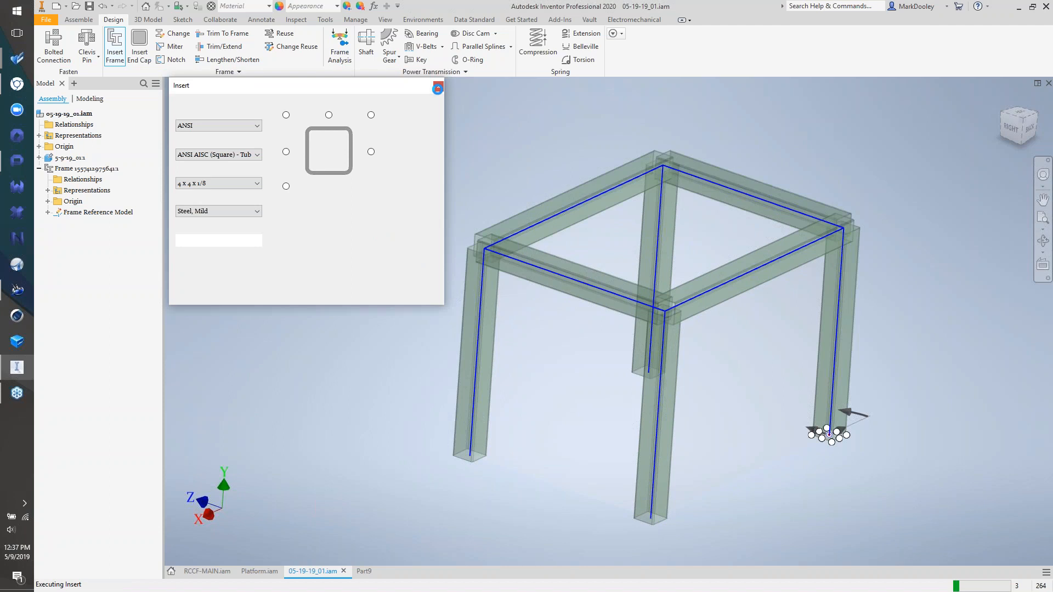
pyautogui.click(437, 88)
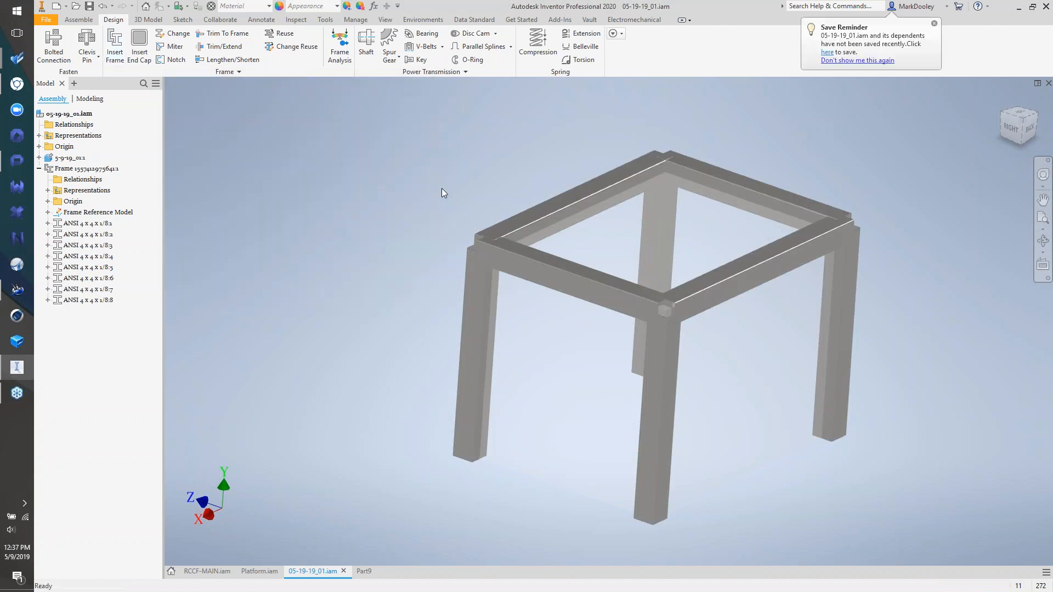
pyautogui.keyDown('shift'); pyautogui.moveTo(442, 189); pyautogui.dragTo(515, 206, button='middle'); pyautogui.keyUp('shift')
pyautogui.rightClick(515, 205)
pyautogui.click(539, 220)
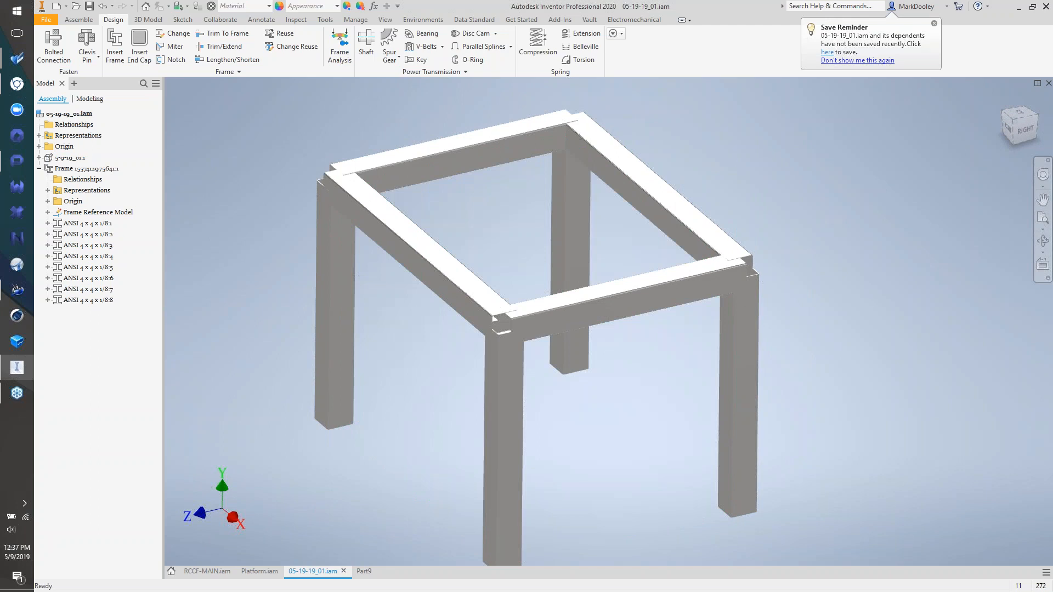
pyautogui.keyDown('shift'); pyautogui.moveTo(503, 212); pyautogui.dragTo(296, 170, button='middle'); pyautogui.keyUp('shift')
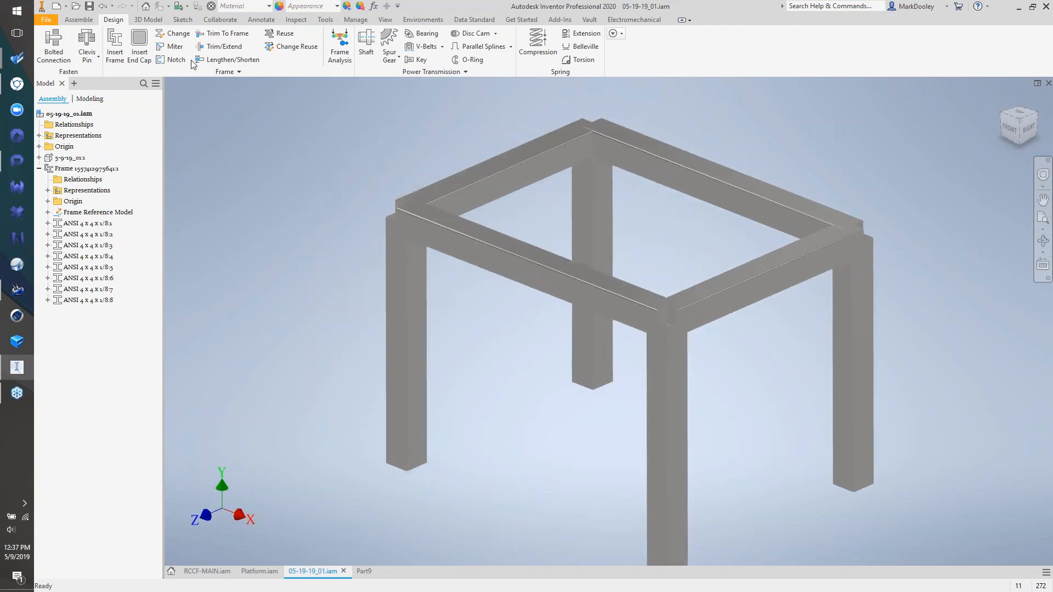
pyautogui.click(174, 46)
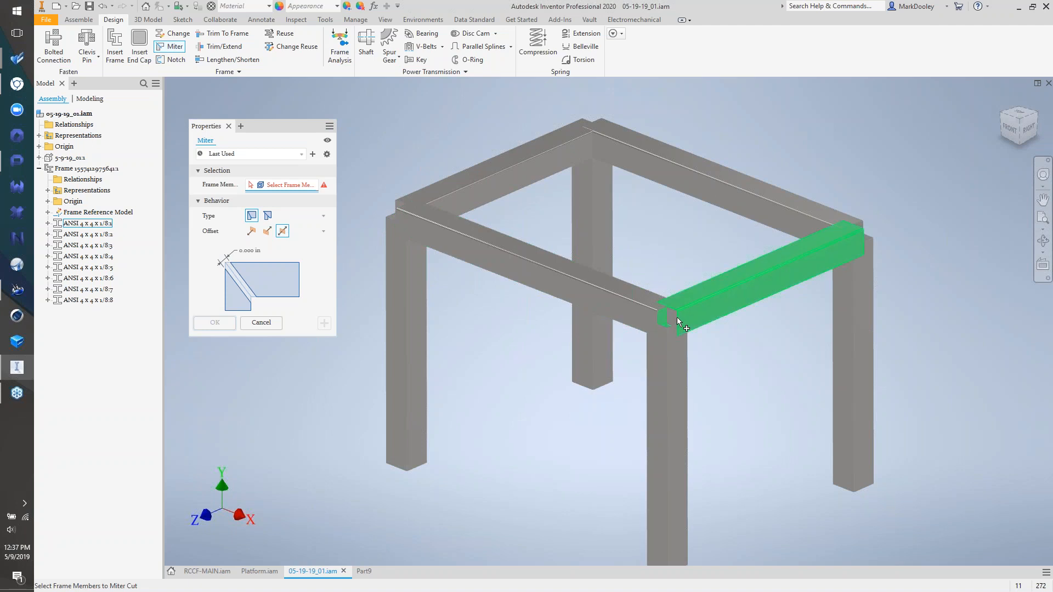
# - Miter the front-right leg, its meeting top rail and the right post at their corner
pyautogui.click(670, 359)
pyautogui.click(622, 303)
pyautogui.keyDown('shift'); pyautogui.moveTo(658, 330); pyautogui.dragTo(571, 330, button='middle'); pyautogui.keyUp('shift')
pyautogui.scroll(-3, 609, 321)
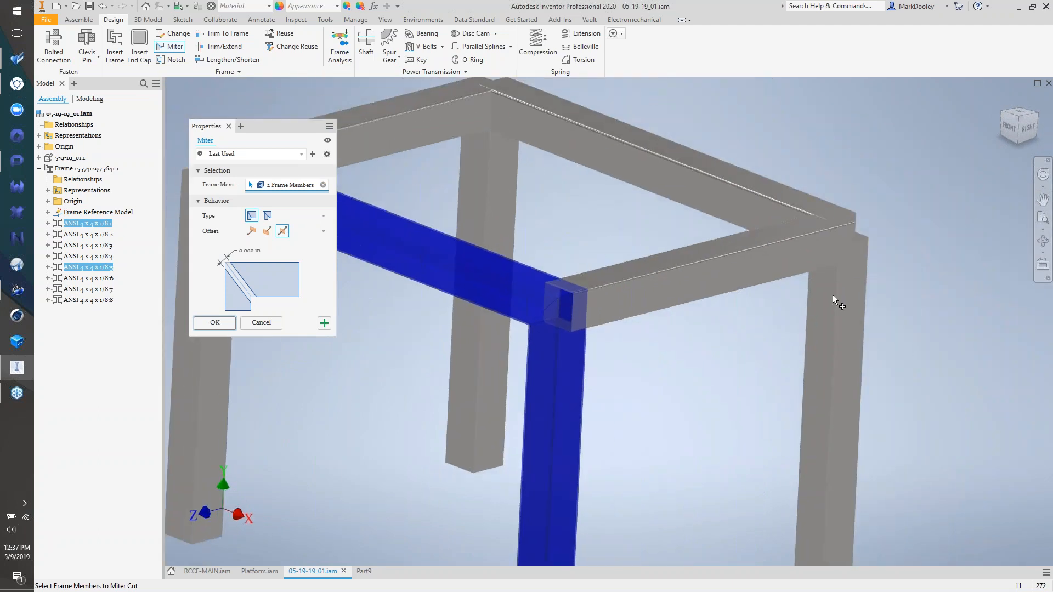
pyautogui.click(846, 283)
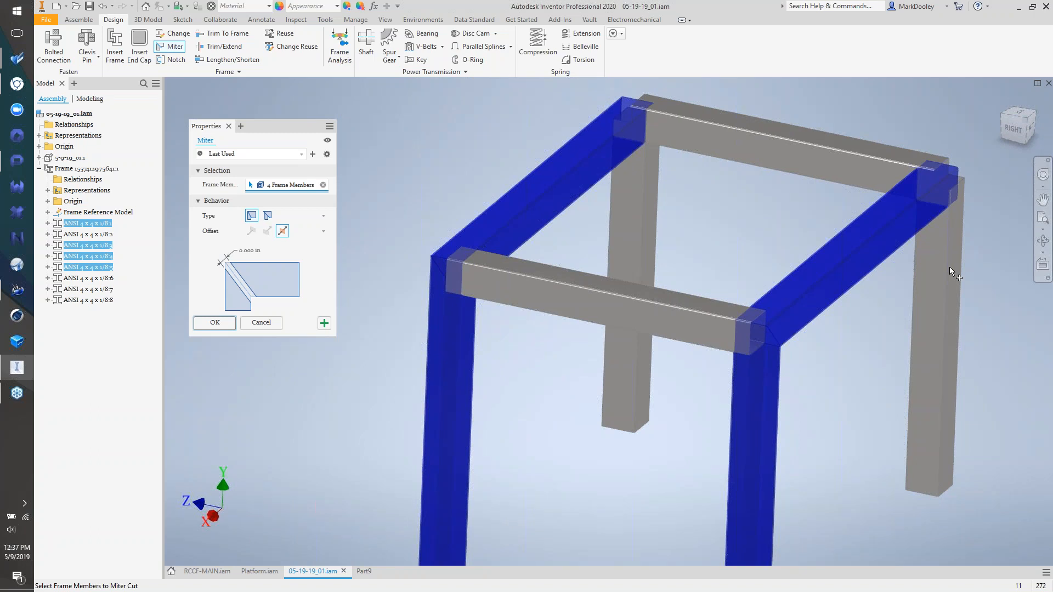
pyautogui.keyDown('shift'); pyautogui.moveTo(802, 305); pyautogui.dragTo(340, 323, button='middle'); pyautogui.keyUp('shift')
pyautogui.click(214, 323)
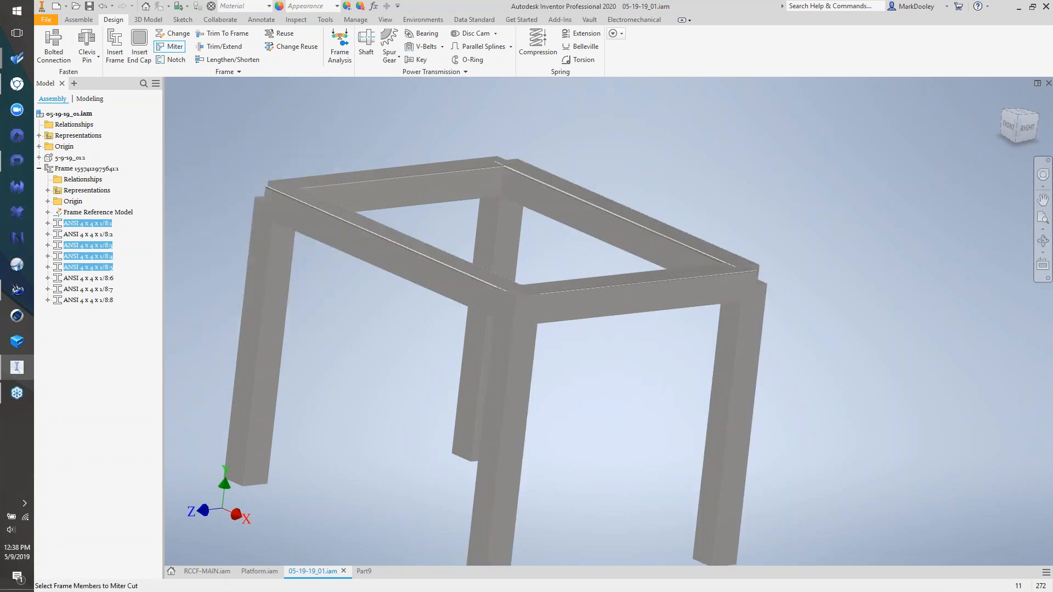
pyautogui.keyDown('shift'); pyautogui.moveTo(785, 307); pyautogui.dragTo(662, 327, button='middle'); pyautogui.keyUp('shift')
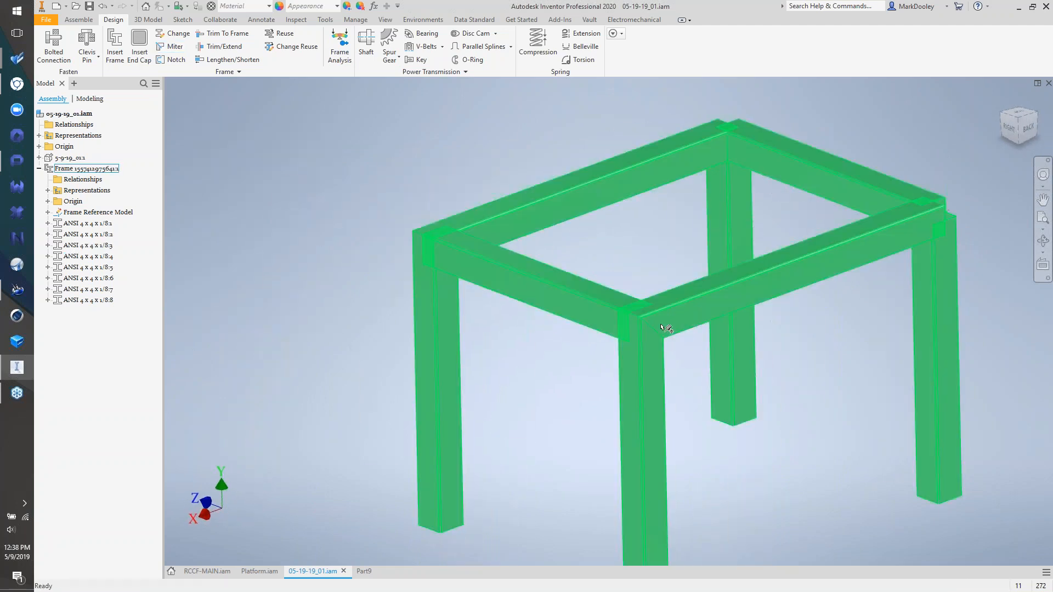
pyautogui.keyDown('shift'); pyautogui.moveTo(464, 260); pyautogui.dragTo(418, 239, button='middle'); pyautogui.keyUp('shift')
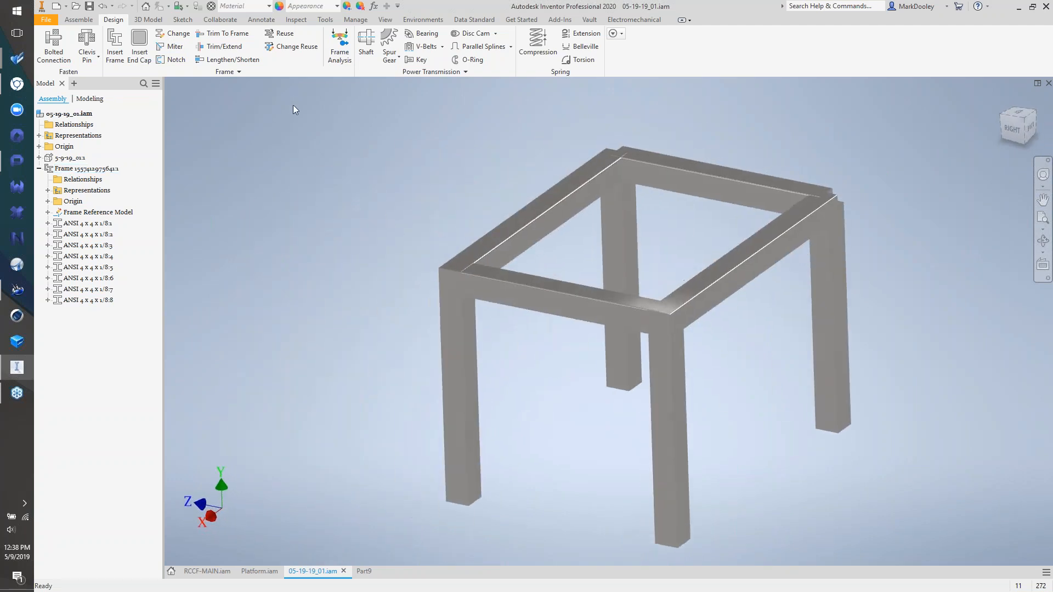
pyautogui.click(221, 49)
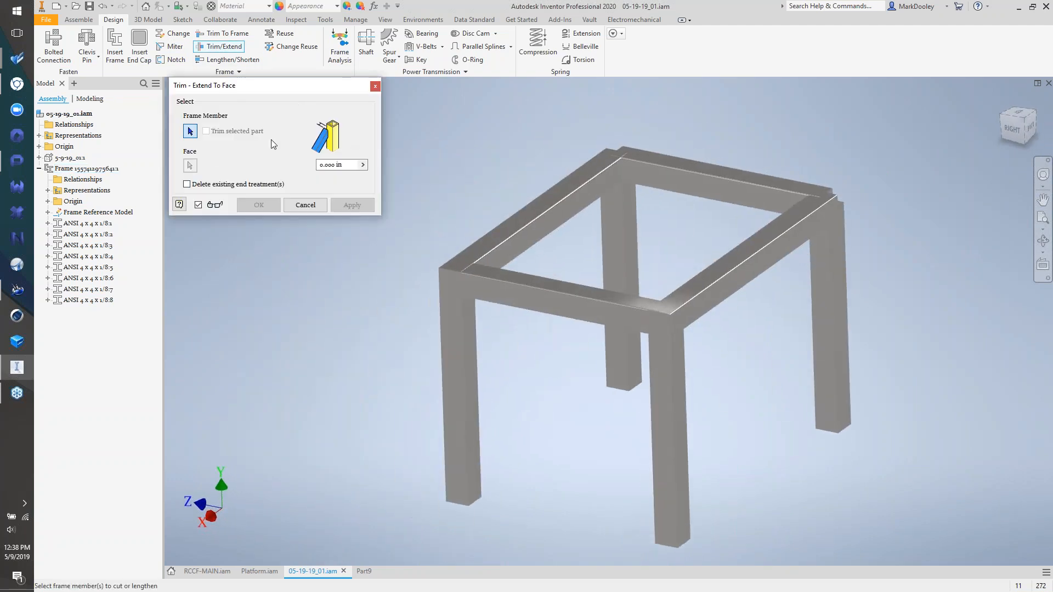
# - Trim the front and back top members back to the side member's face
pyautogui.click(510, 283)
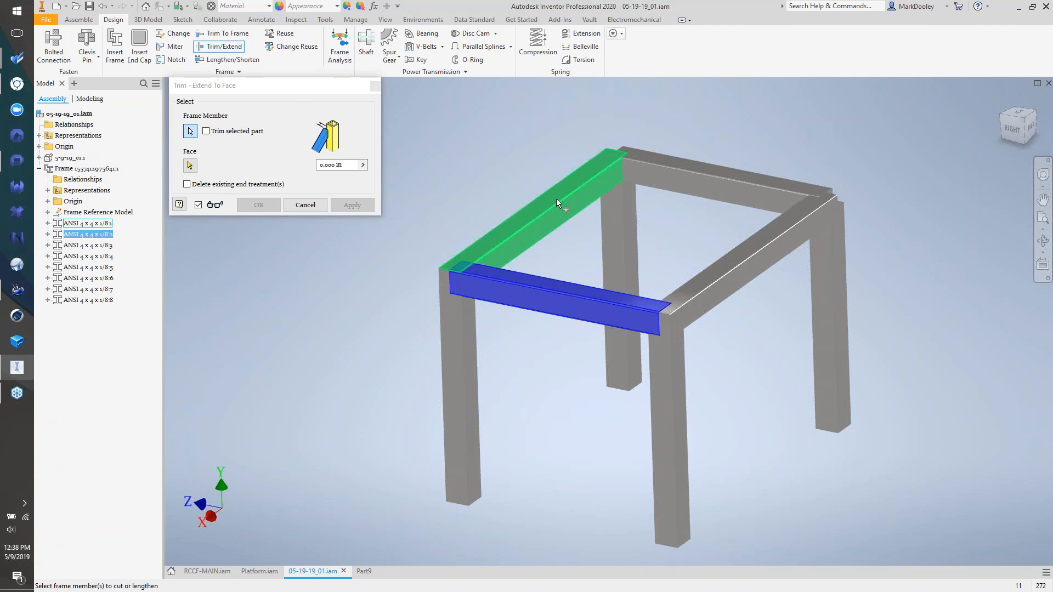
pyautogui.click(666, 175)
pyautogui.rightClick(506, 177)
pyautogui.click(531, 181)
pyautogui.click(556, 228)
pyautogui.click(350, 205)
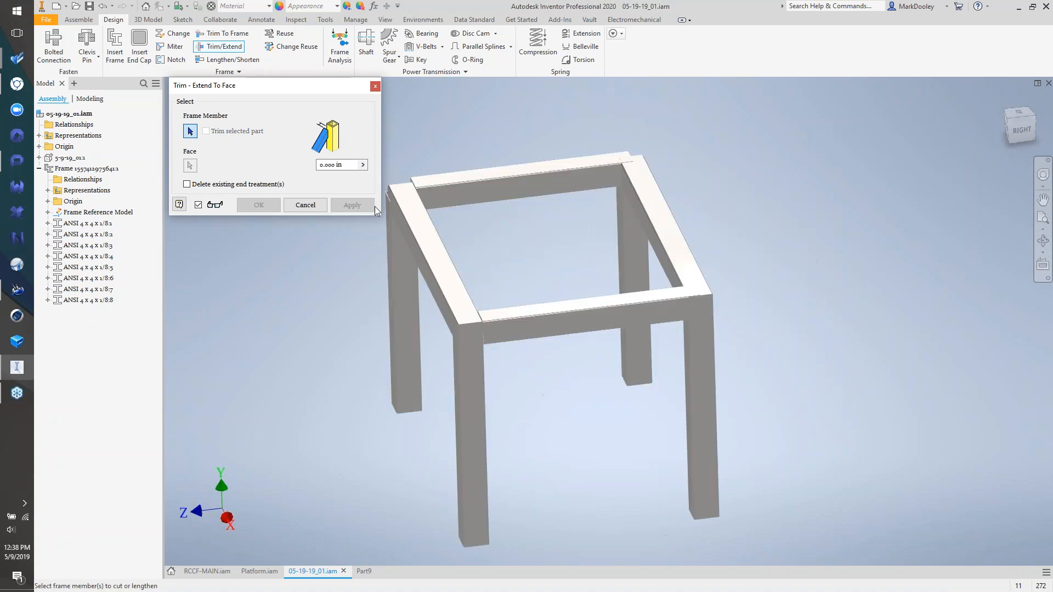
# - Trim two more top rails to the back-right rail's face
pyautogui.click(515, 185)
pyautogui.click(686, 300)
pyautogui.rightClick(643, 272)
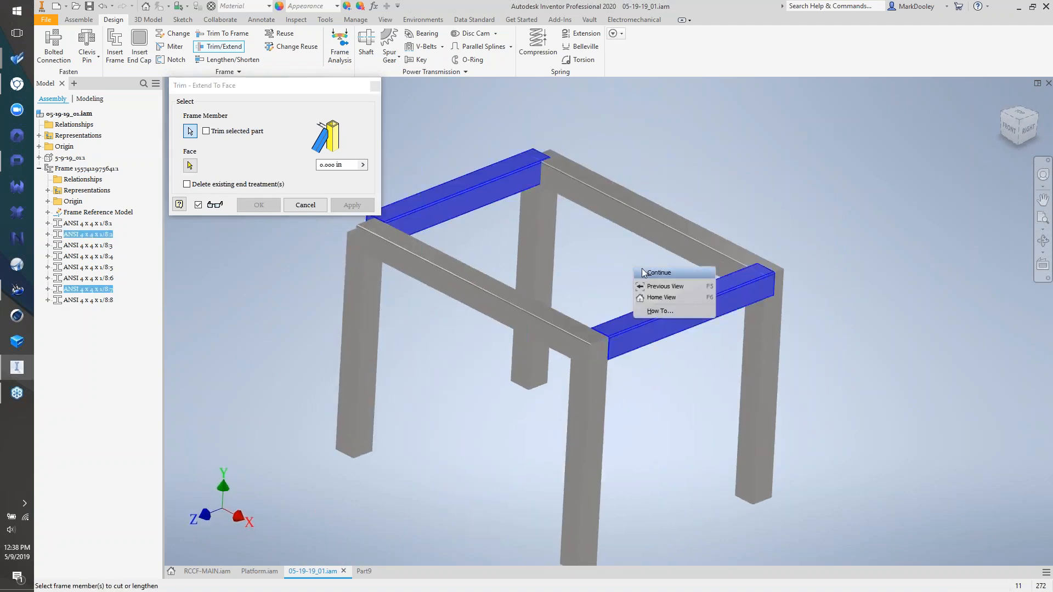
pyautogui.click(655, 276)
pyautogui.click(665, 239)
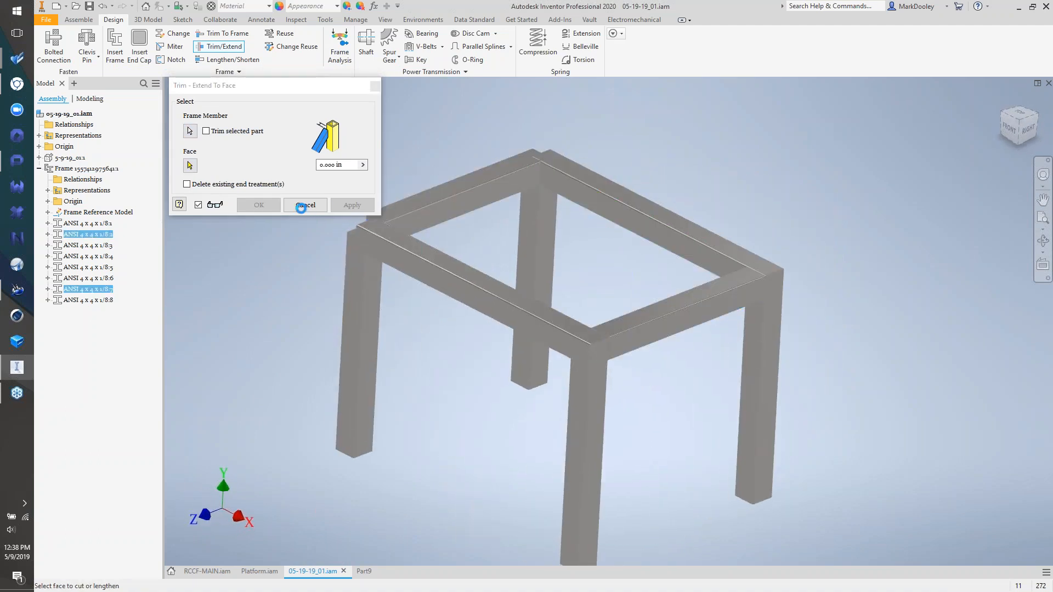
pyautogui.click(259, 205)
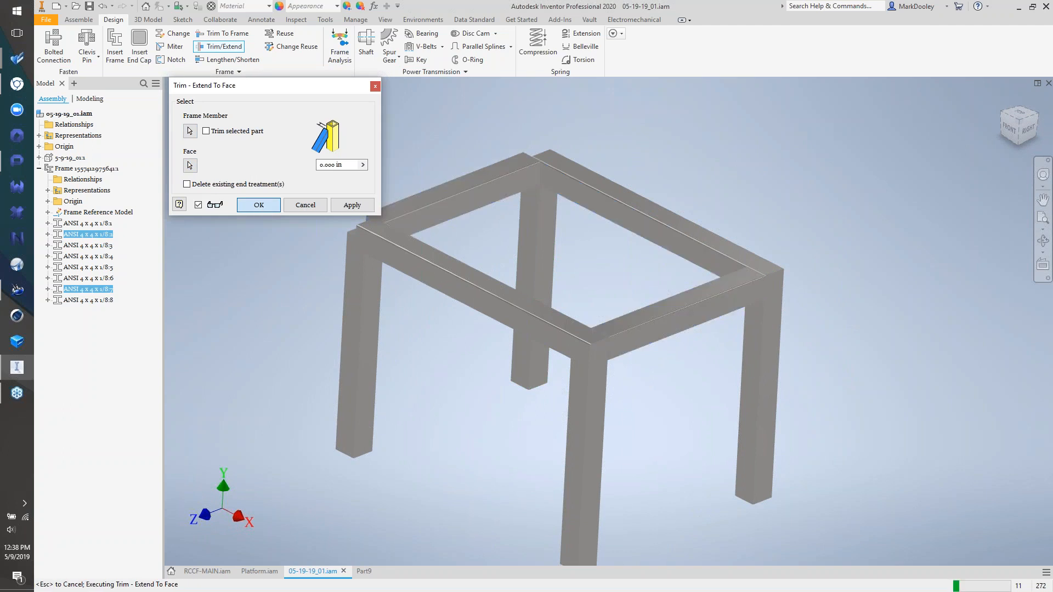
pyautogui.click(223, 33)
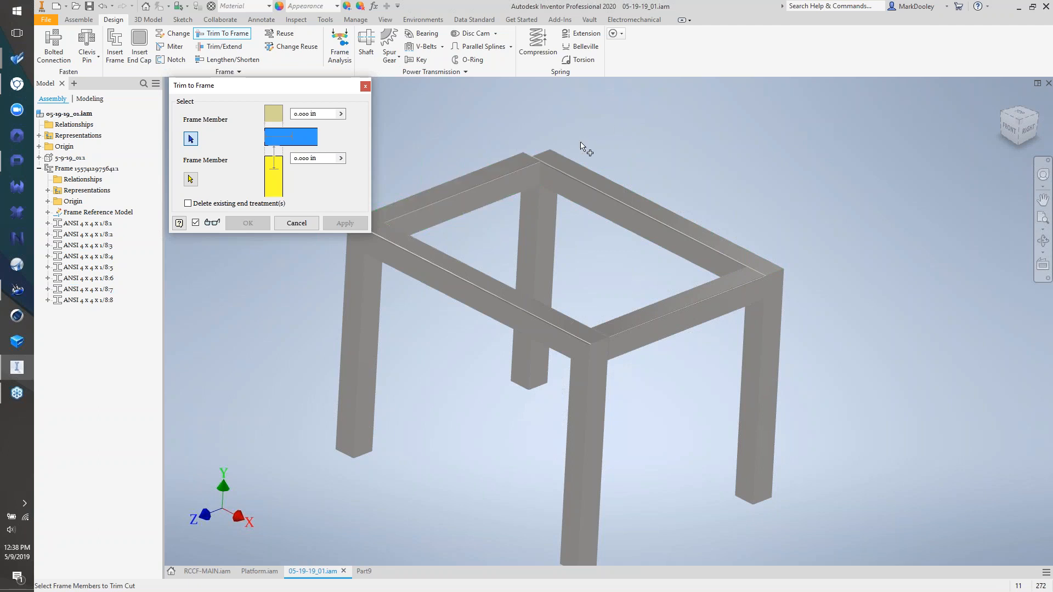
# - Cancel Trim to Frame and extend two legs up to the top beam's face
pyautogui.click(299, 222)
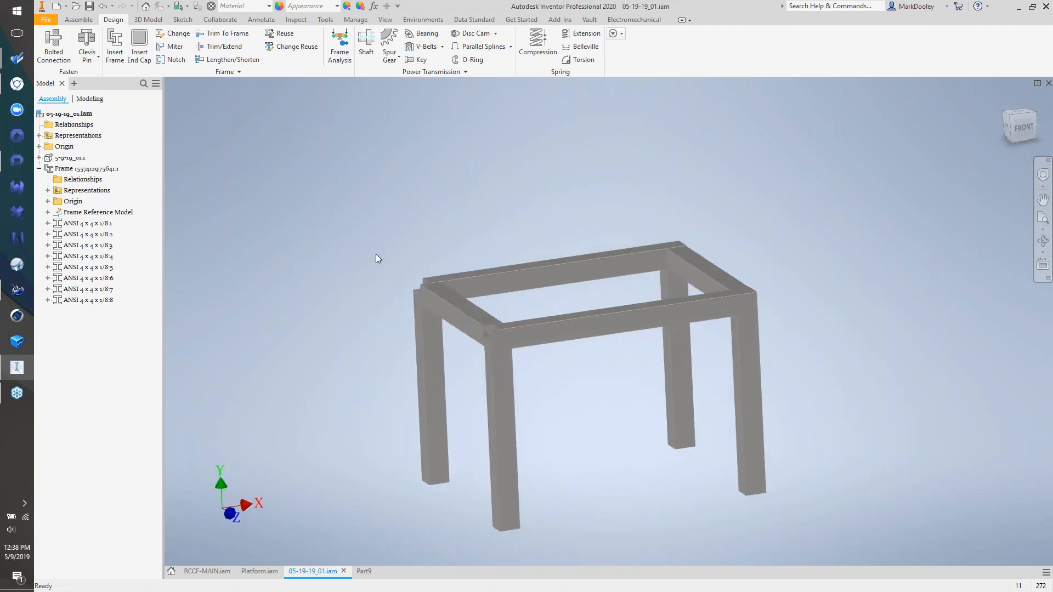
pyautogui.click(219, 46)
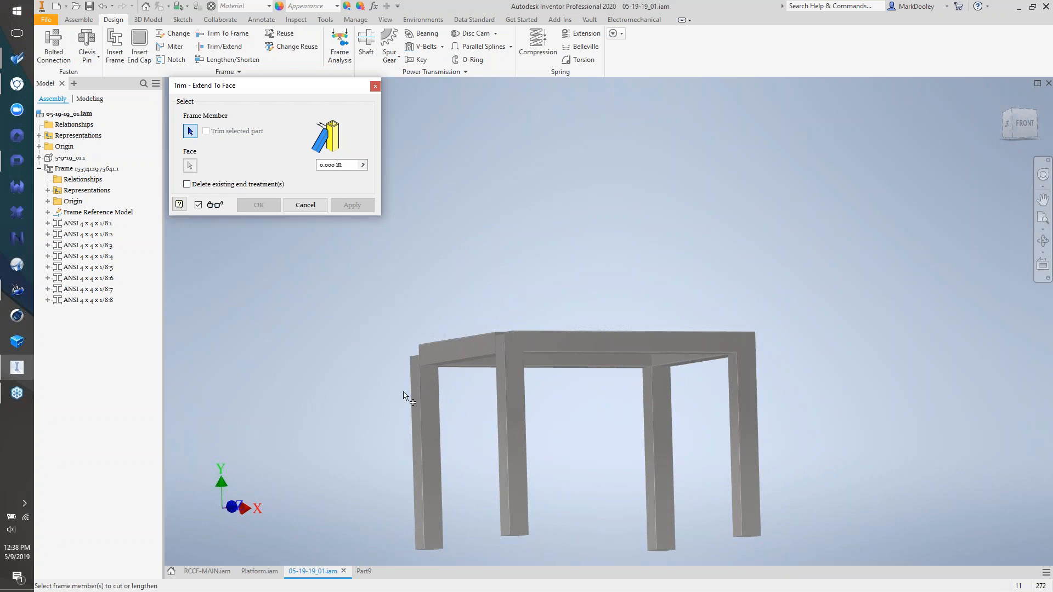
pyautogui.click(426, 394)
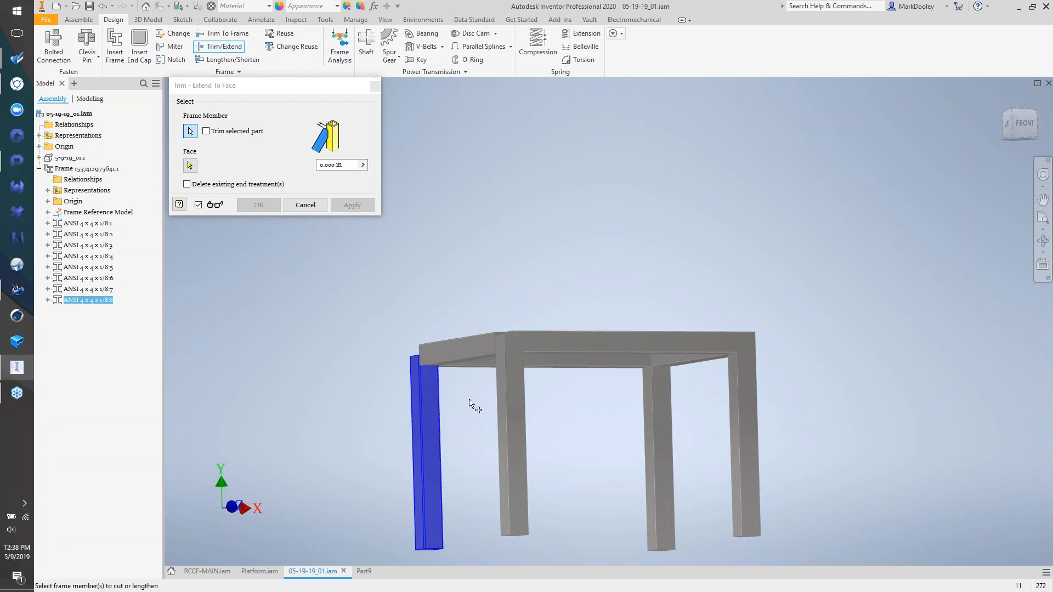
pyautogui.click(508, 399)
pyautogui.rightClick(569, 411)
pyautogui.click(585, 413)
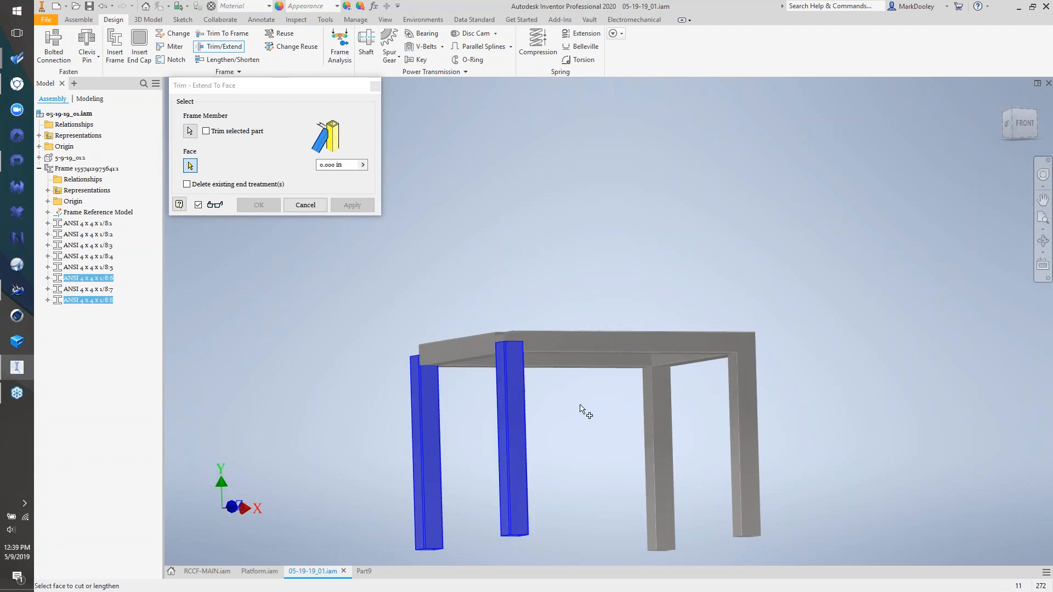
pyautogui.click(557, 379)
pyautogui.click(352, 205)
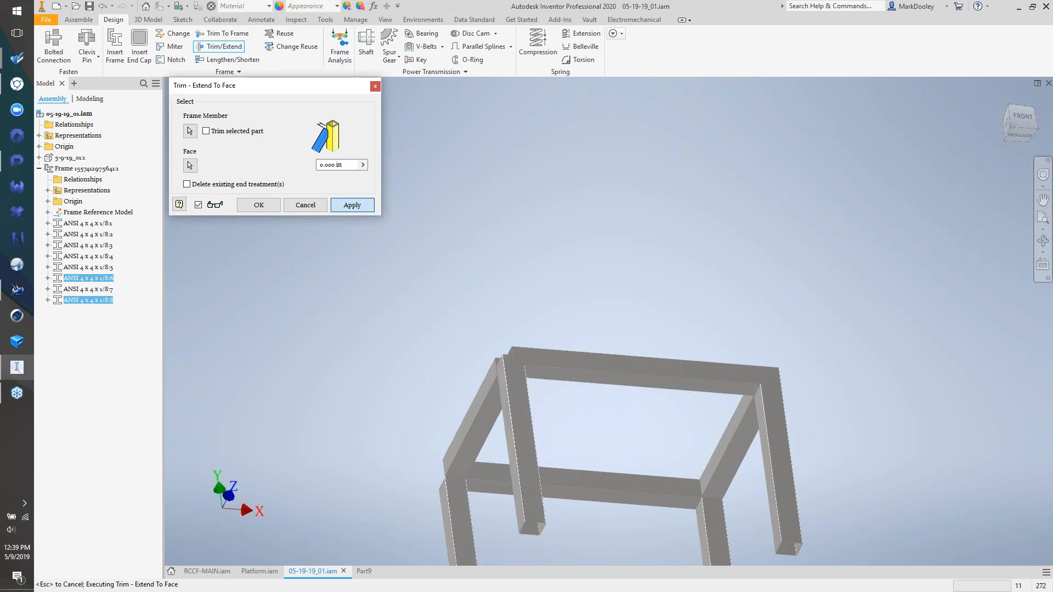
# - Trim the front-right and rear-left top rails to the front-left leg's face
pyautogui.press('F6')
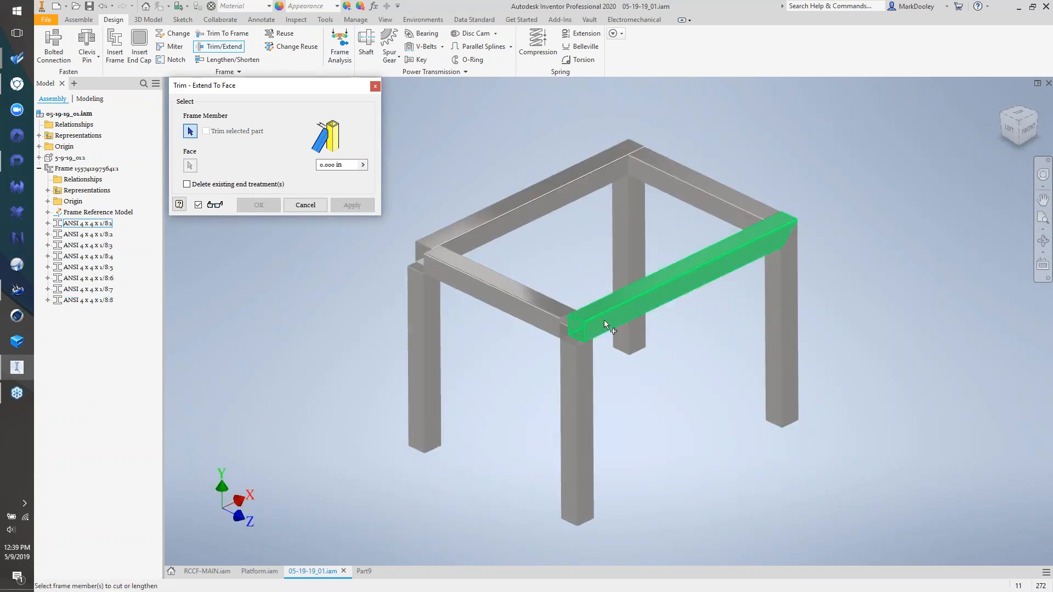
pyautogui.click(604, 320)
pyautogui.click(495, 230)
pyautogui.rightClick(423, 179)
pyautogui.click(439, 184)
pyautogui.click(413, 292)
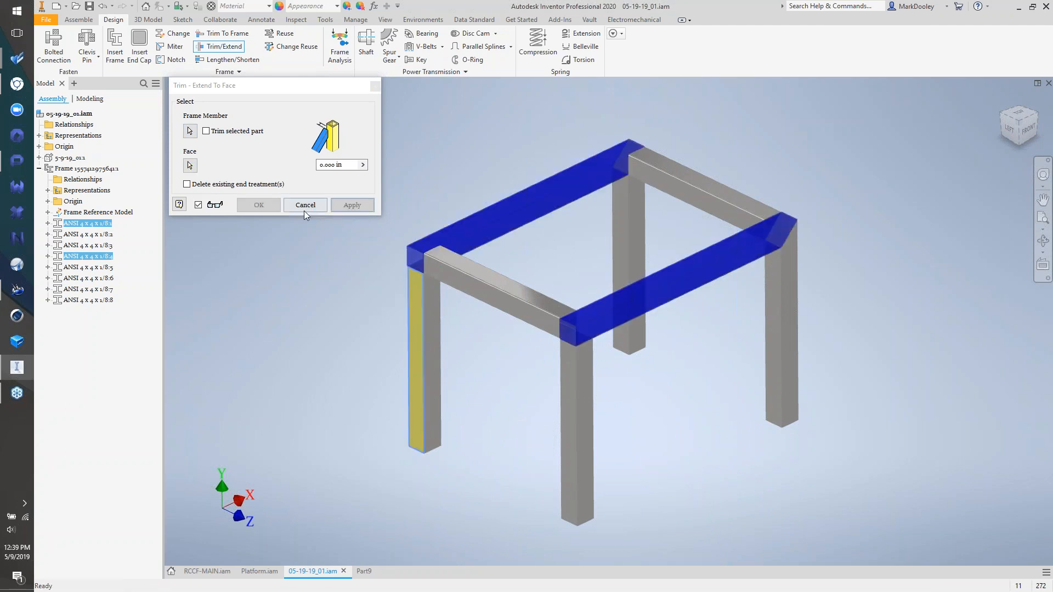
pyautogui.click(264, 209)
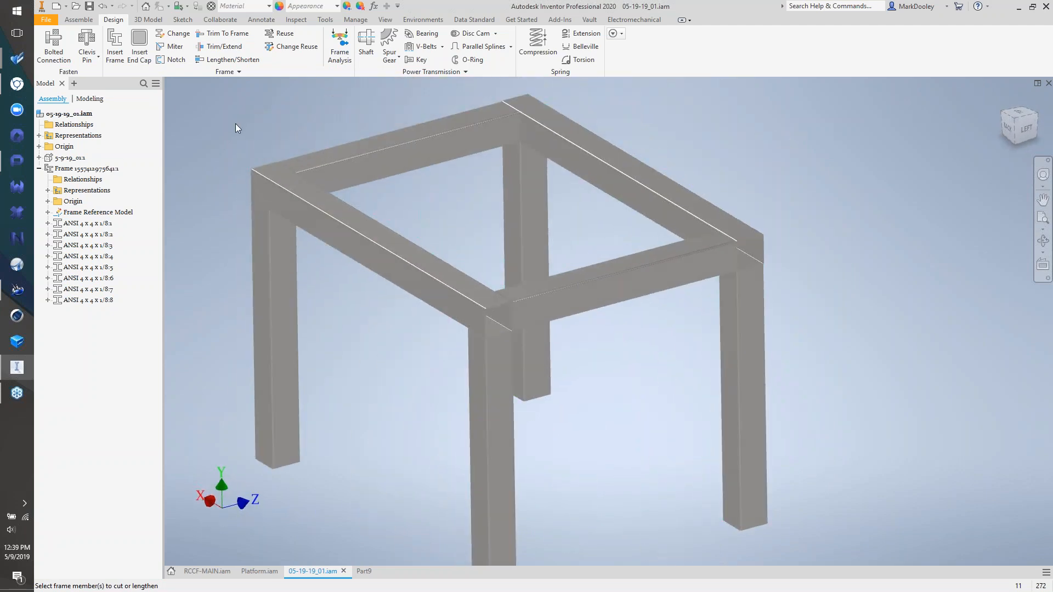
# - Cap the rail's open end with an inset end cap with 0.25 in fillets, accepting the default name
pyautogui.click(144, 55)
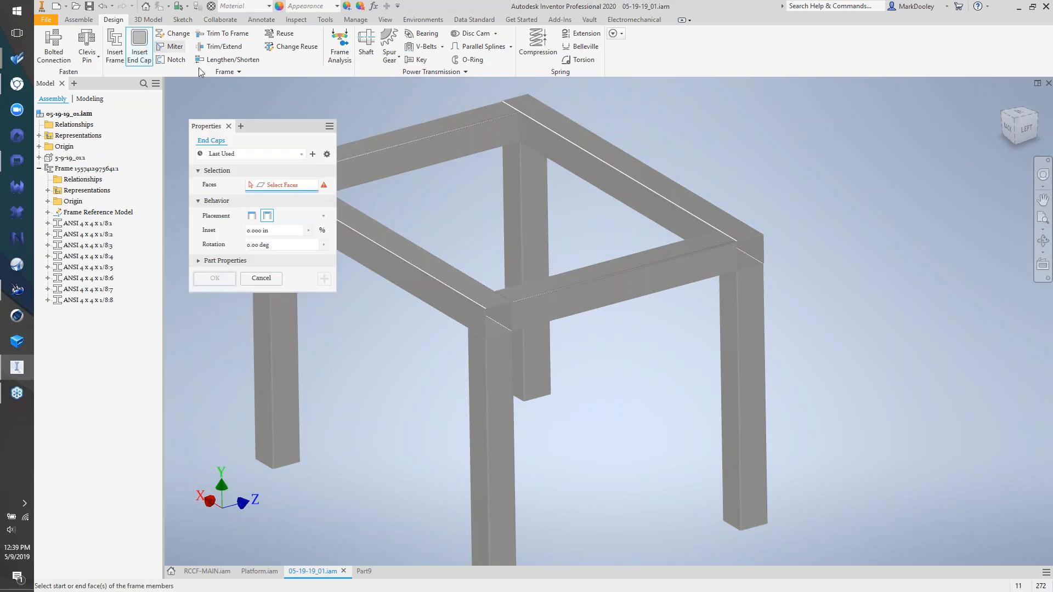
pyautogui.scroll(-3, 526, 324)
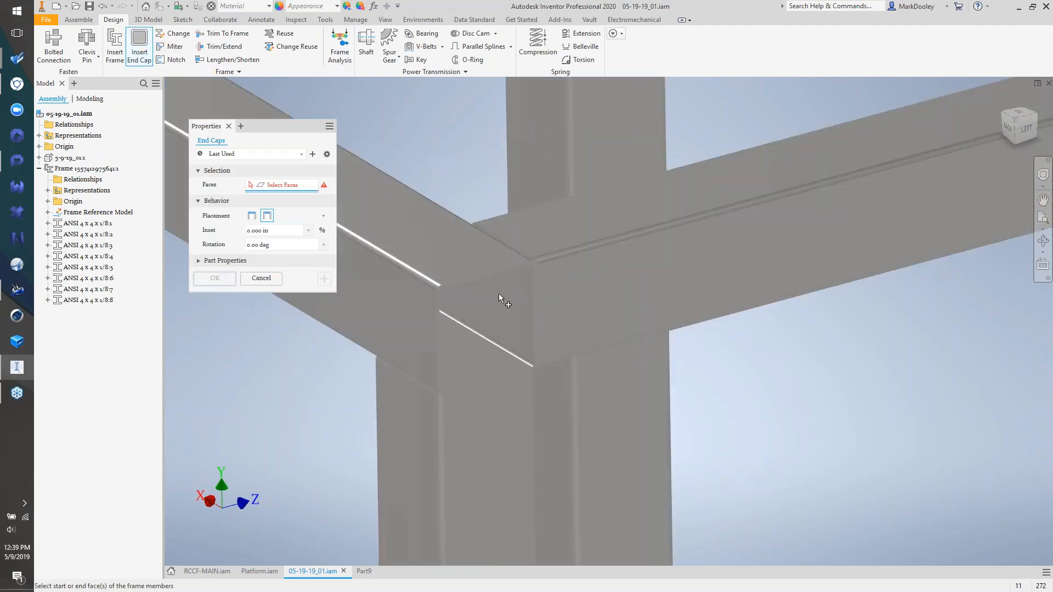
pyautogui.click(466, 286)
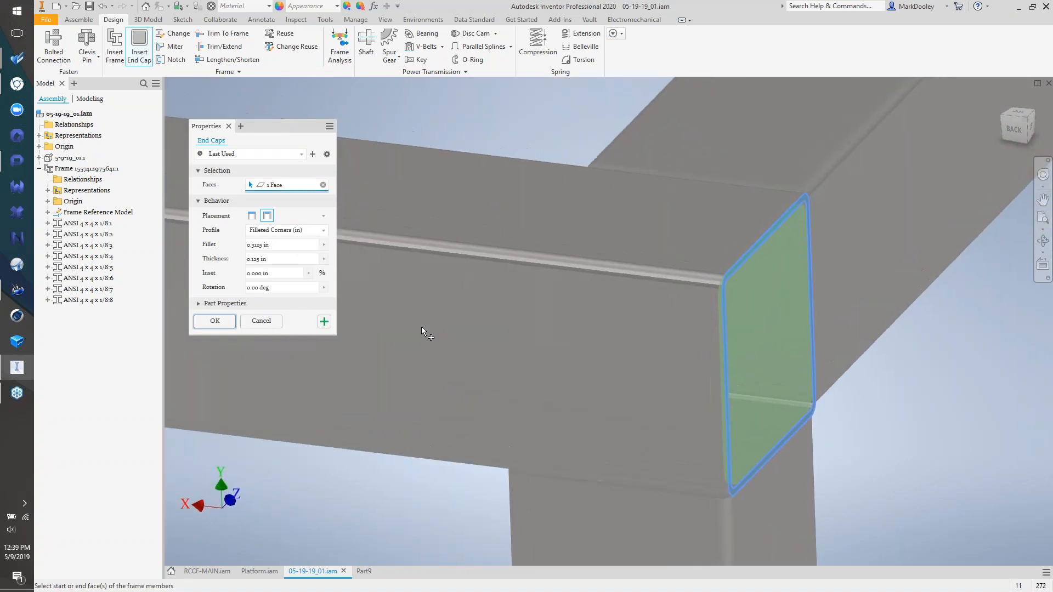
pyautogui.click(252, 217)
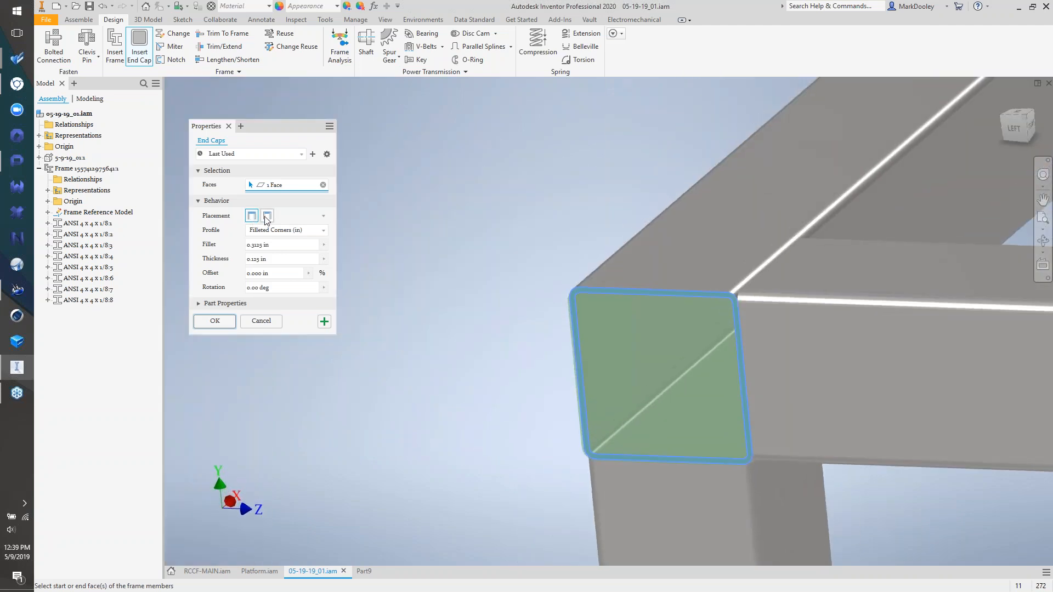
pyautogui.click(267, 217)
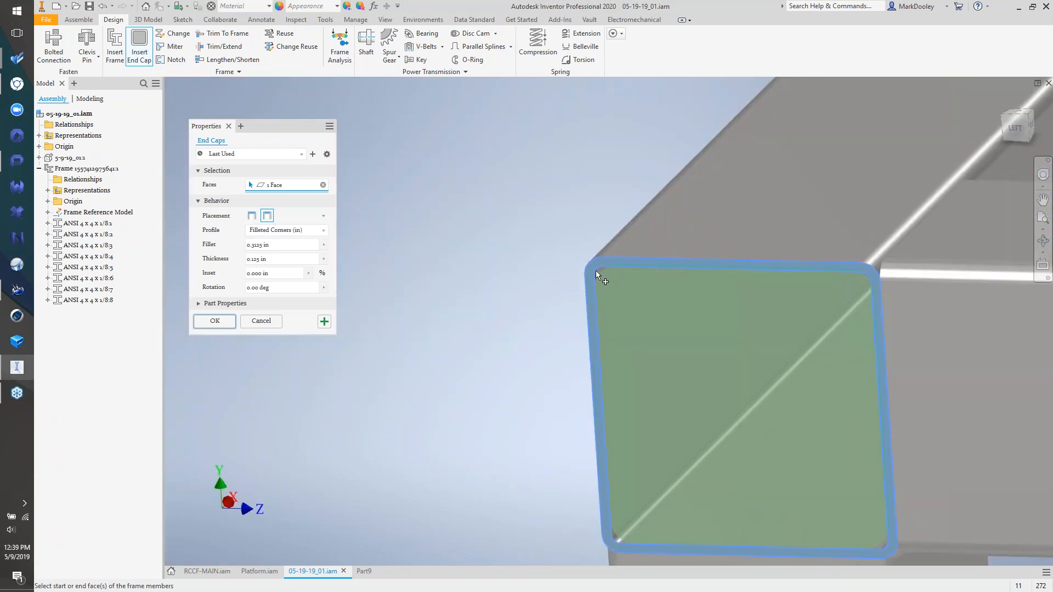
pyautogui.click(255, 246)
pyautogui.write('.5')
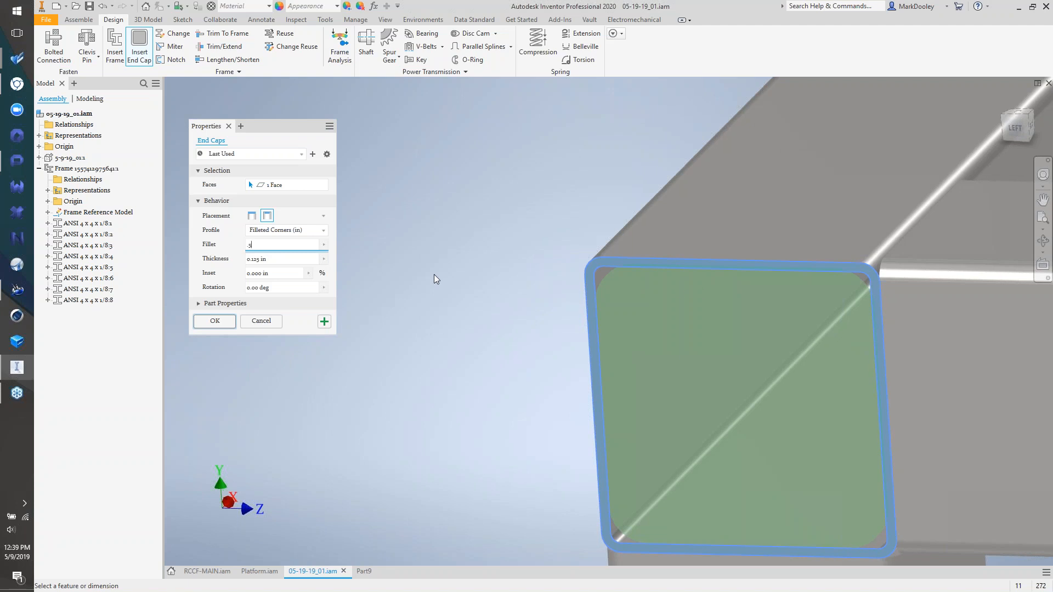
pyautogui.press('BackSpace')
pyautogui.press('BackSpace')
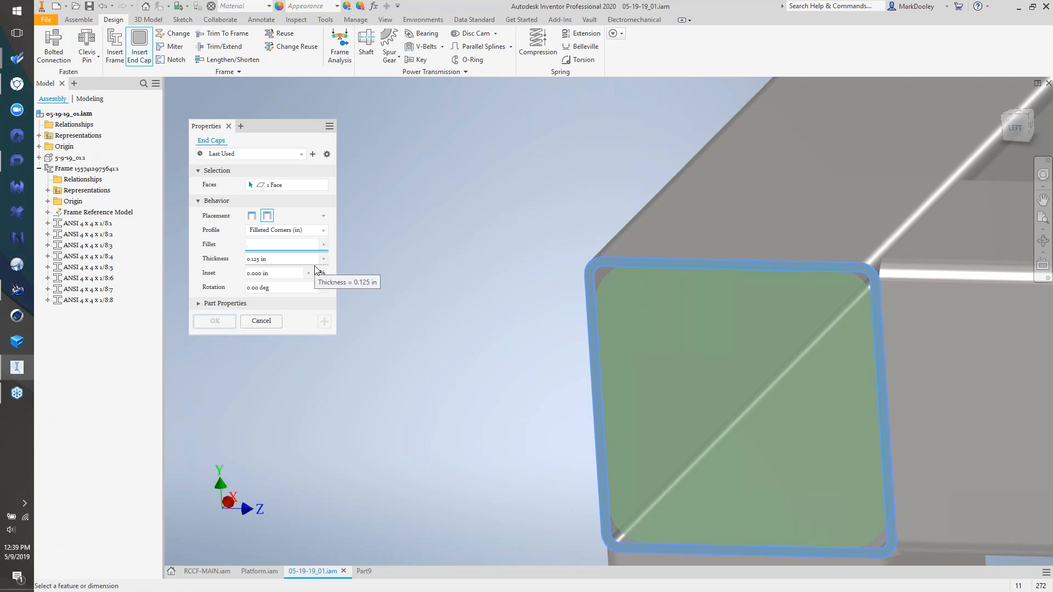
pyautogui.write('.25')
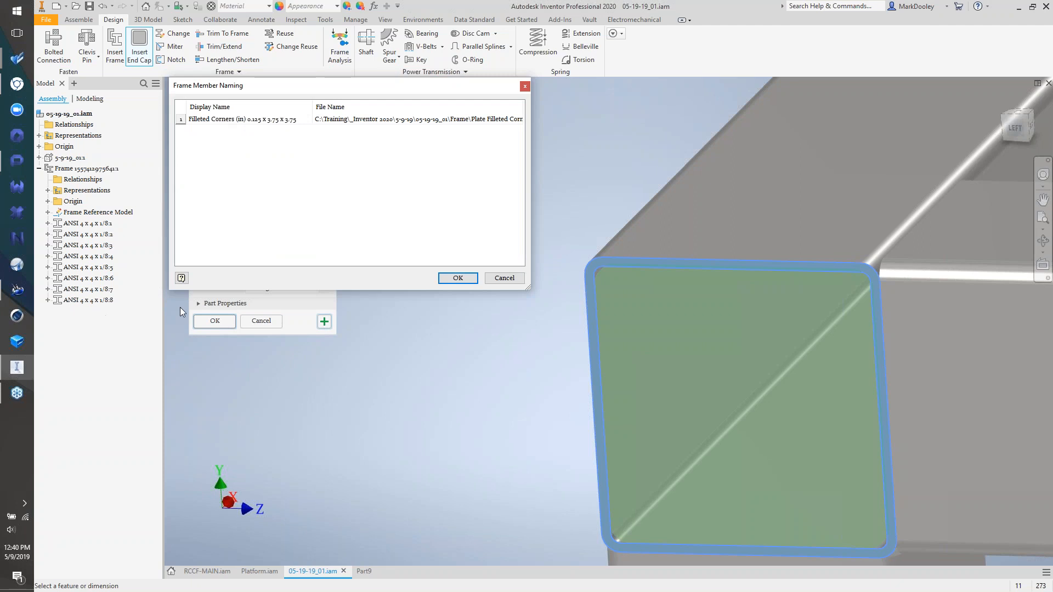
pyautogui.click(458, 278)
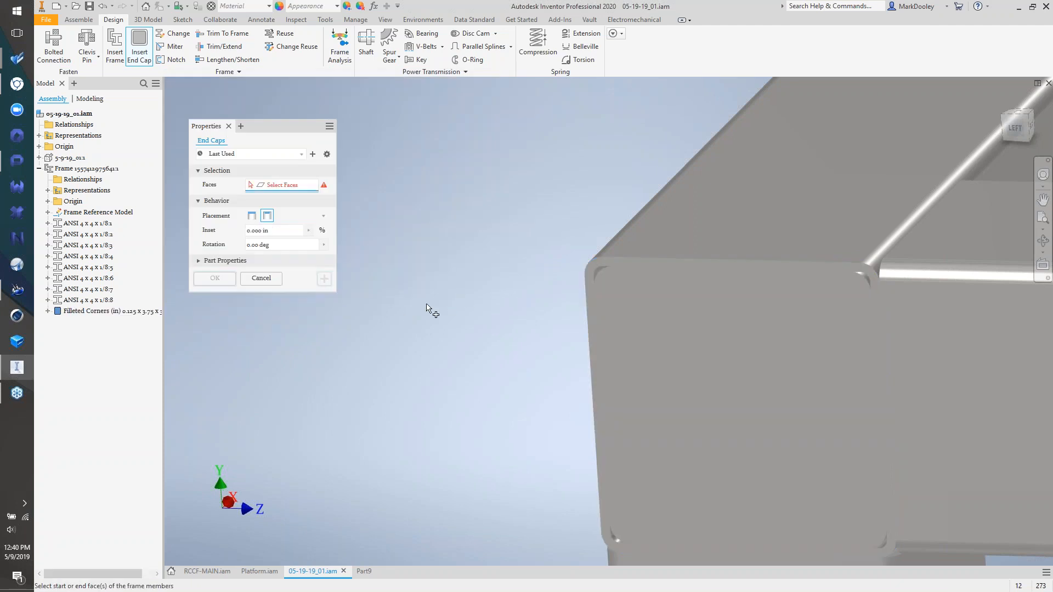
# - Cap another rail end with an outward-placed end cap 0.5 in thick
pyautogui.scroll(-5, 371, 331)
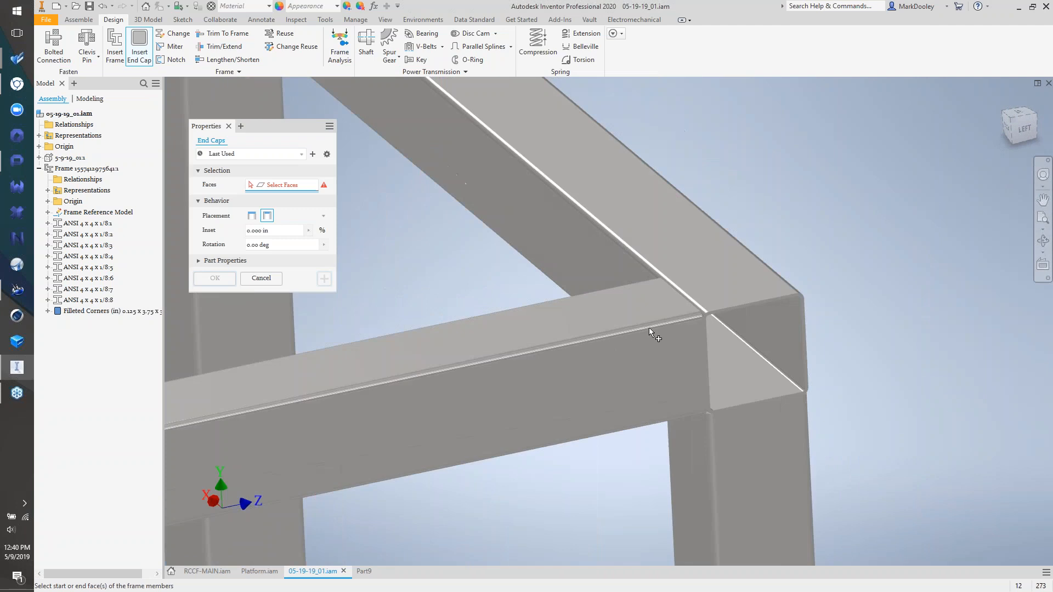
pyautogui.click(757, 308)
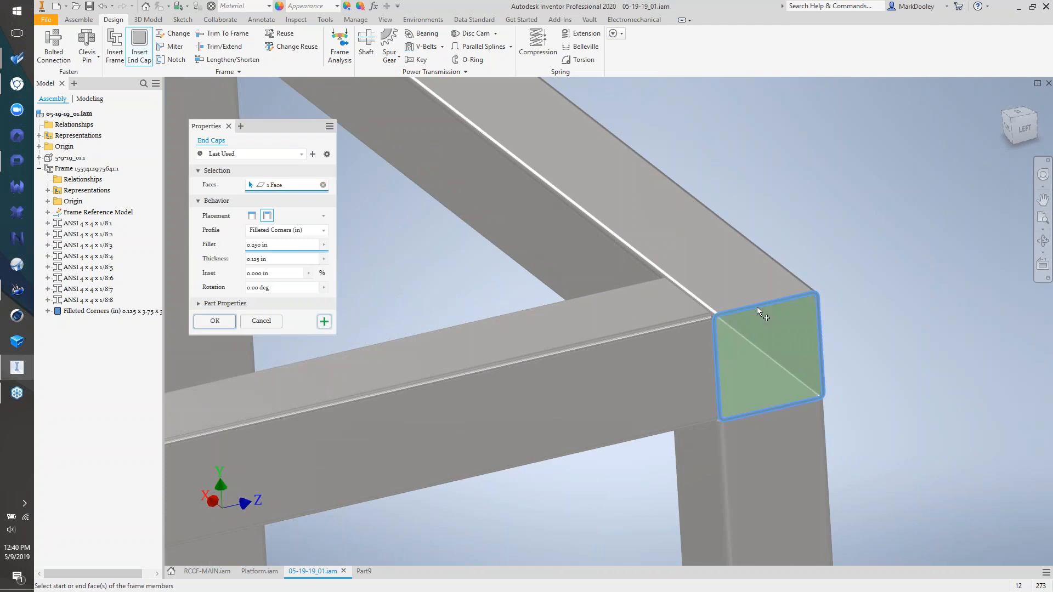
pyautogui.click(252, 215)
pyautogui.click(263, 259)
pyautogui.write('.5')
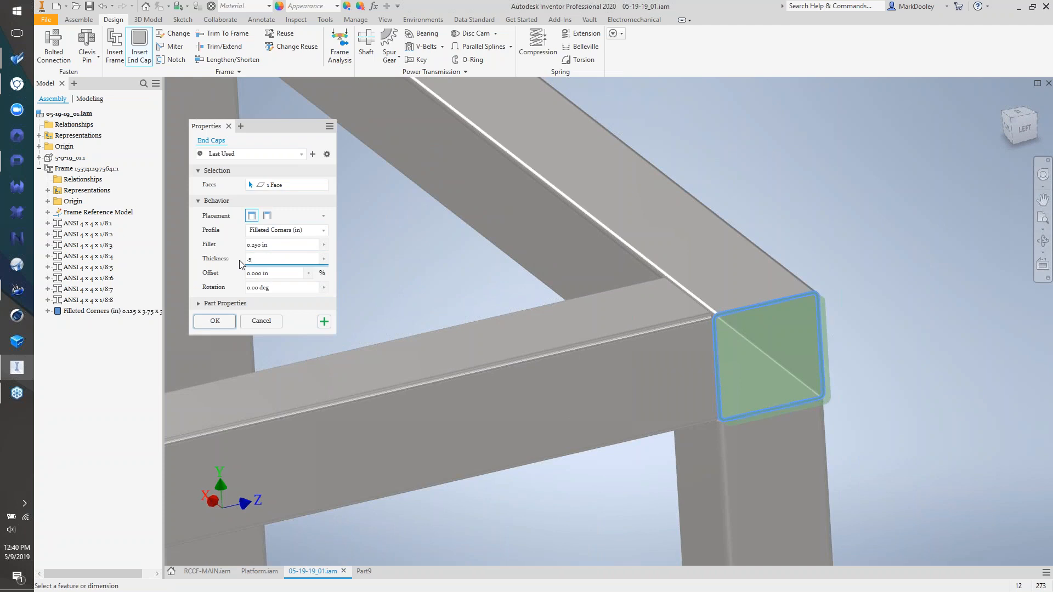
pyautogui.click(215, 321)
pyautogui.click(457, 278)
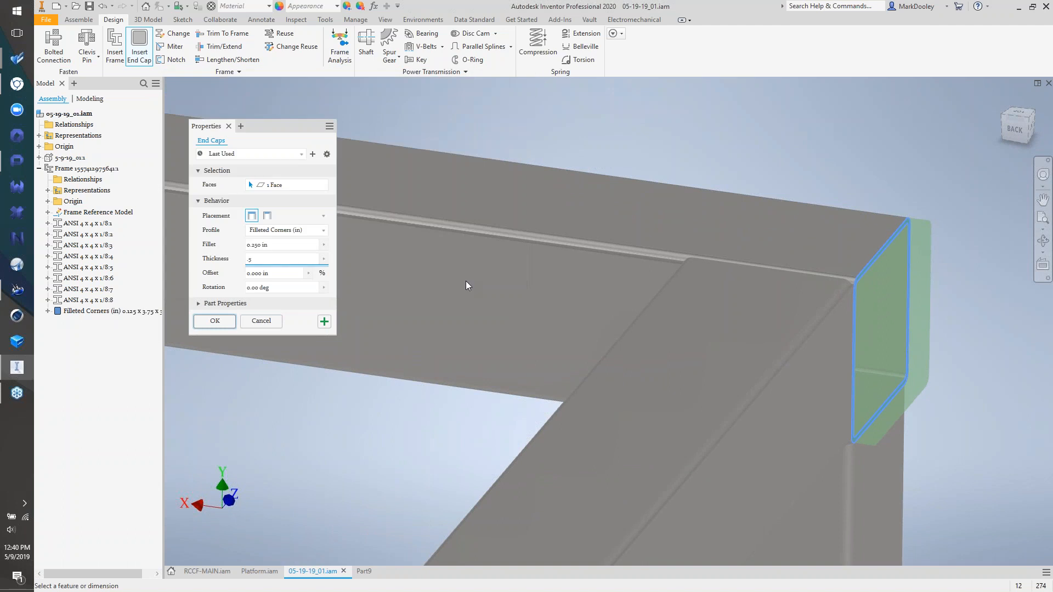
# - Inspect the new 0.5 x 4 x 4 end cap, then return to the home view
pyautogui.keyDown('shift'); pyautogui.moveTo(906, 314); pyautogui.dragTo(592, 325, button='middle'); pyautogui.keyUp('shift')
pyautogui.click(88, 322)
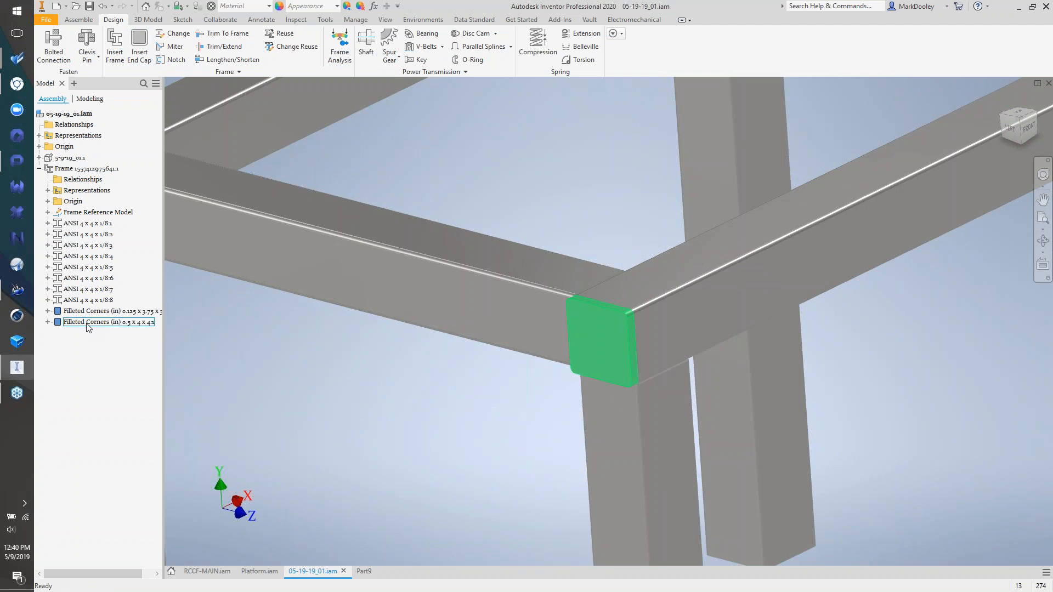
pyautogui.click(245, 363)
pyautogui.press('F6')
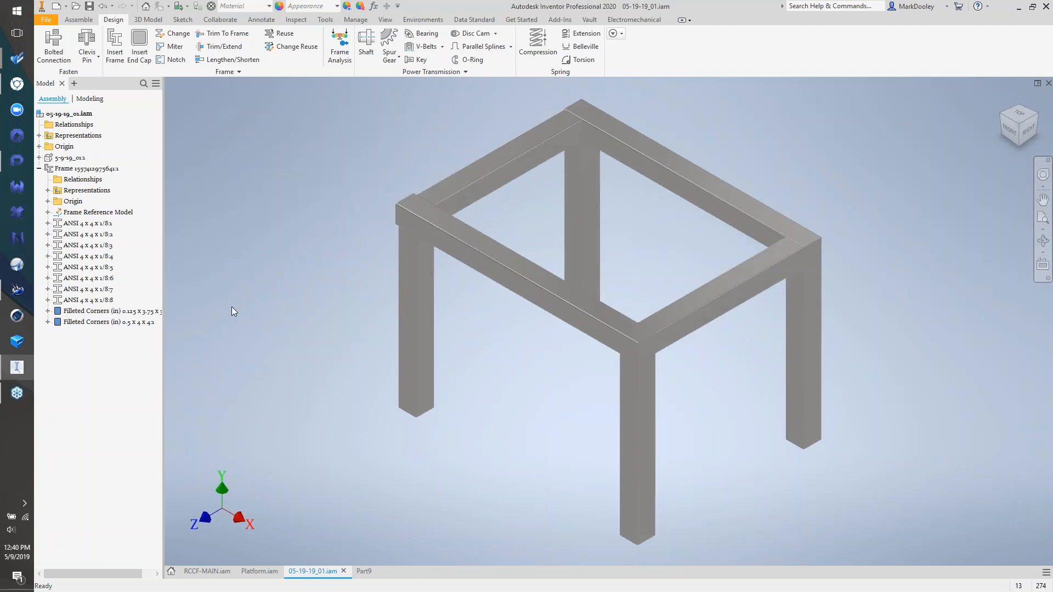
# - Shorten the front leg with a -10.000 in offset, then return to the home view
pyautogui.click(230, 60)
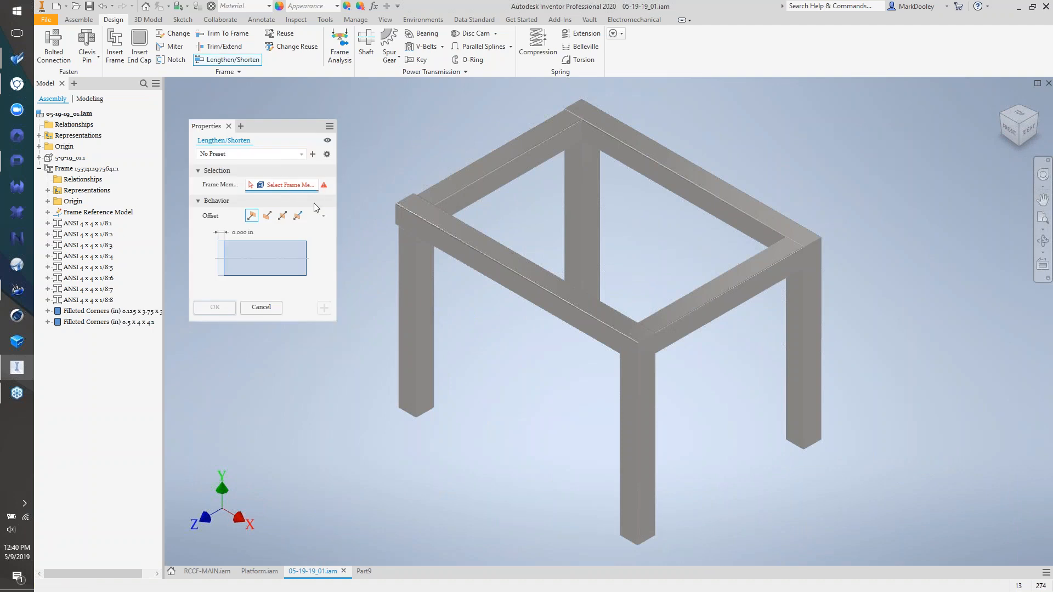
pyautogui.click(633, 526)
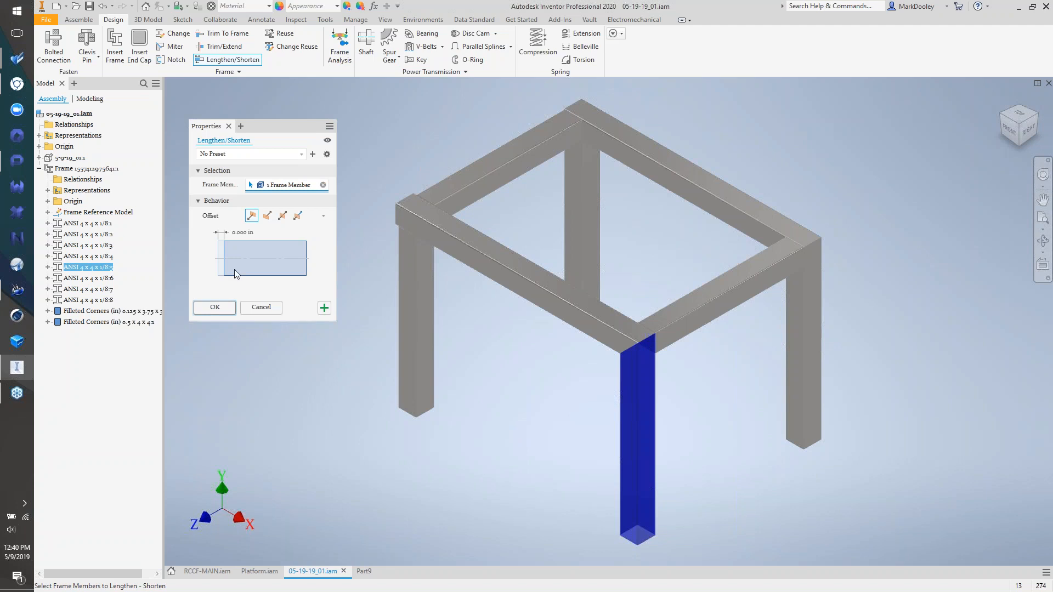
pyautogui.click(242, 235)
pyautogui.write('1')
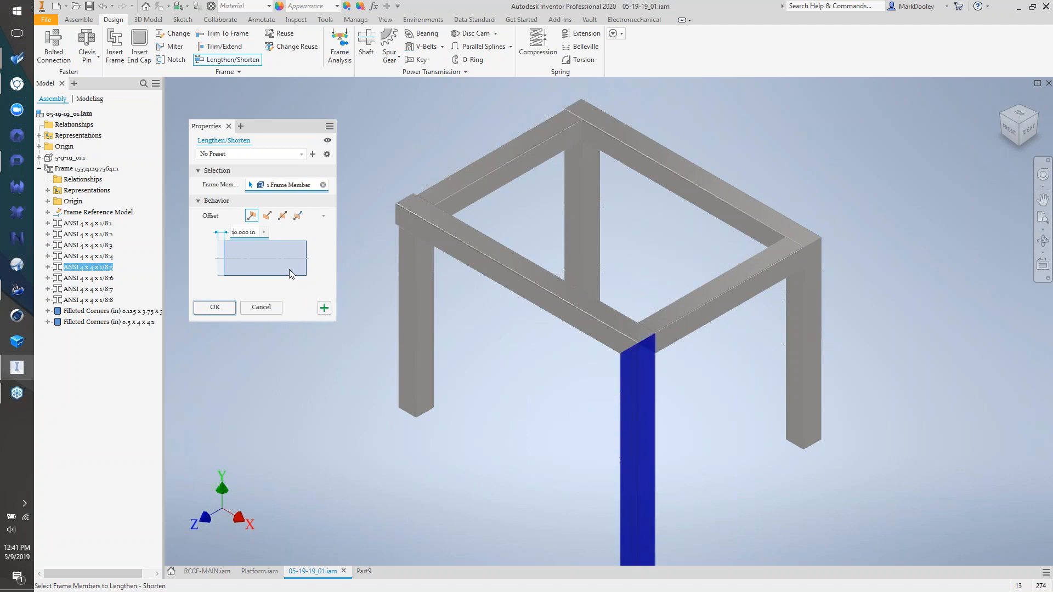
pyautogui.write('-')
pyautogui.click(215, 308)
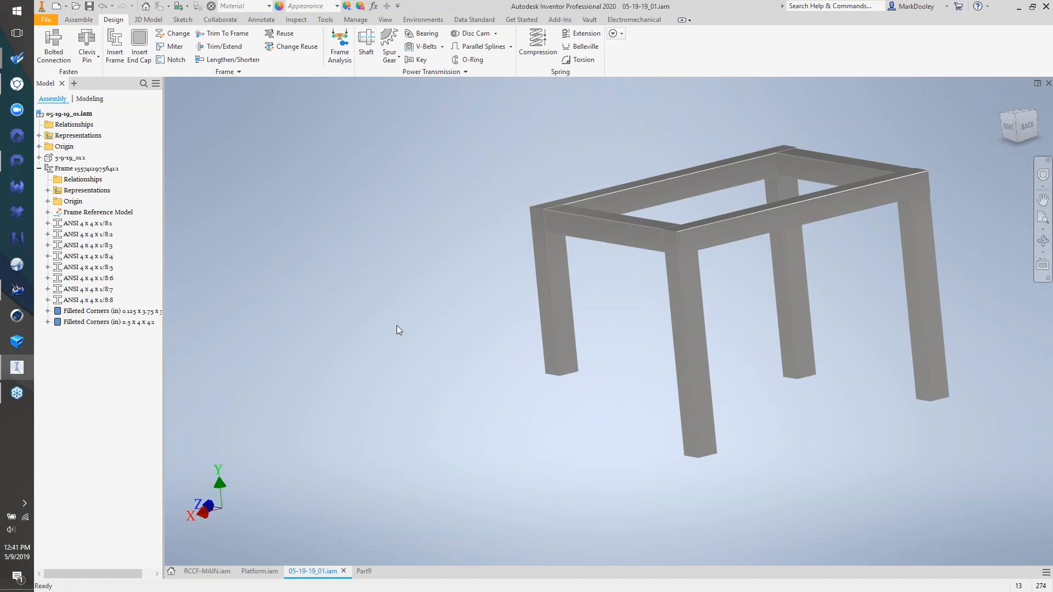
pyautogui.press('F6')
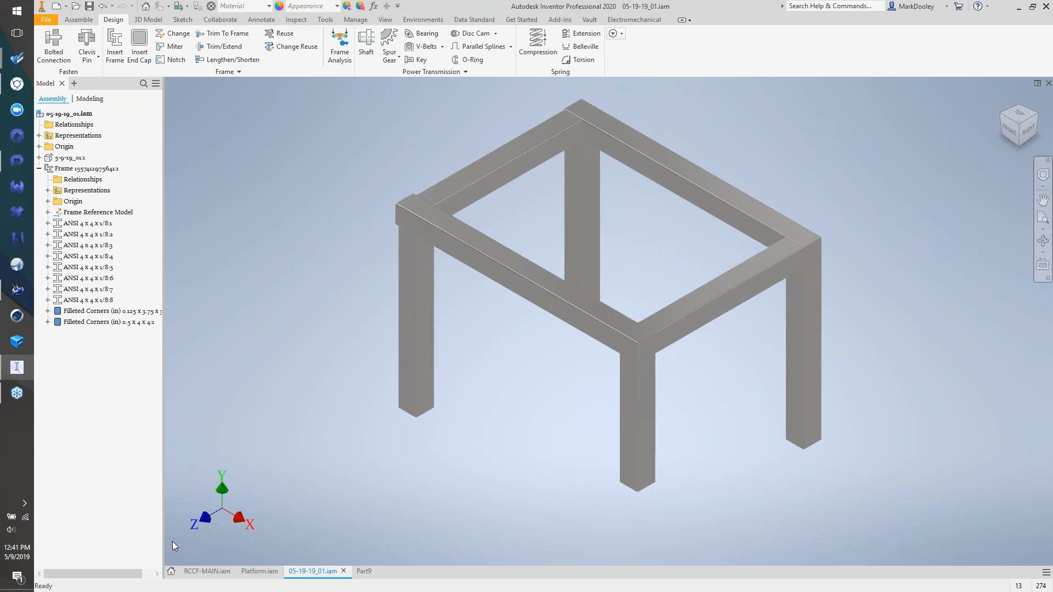
# - Quarter-section RCCF-MAIN.iam through its top face and the red box's front face, pushing both cuts deeper
pyautogui.click(206, 572)
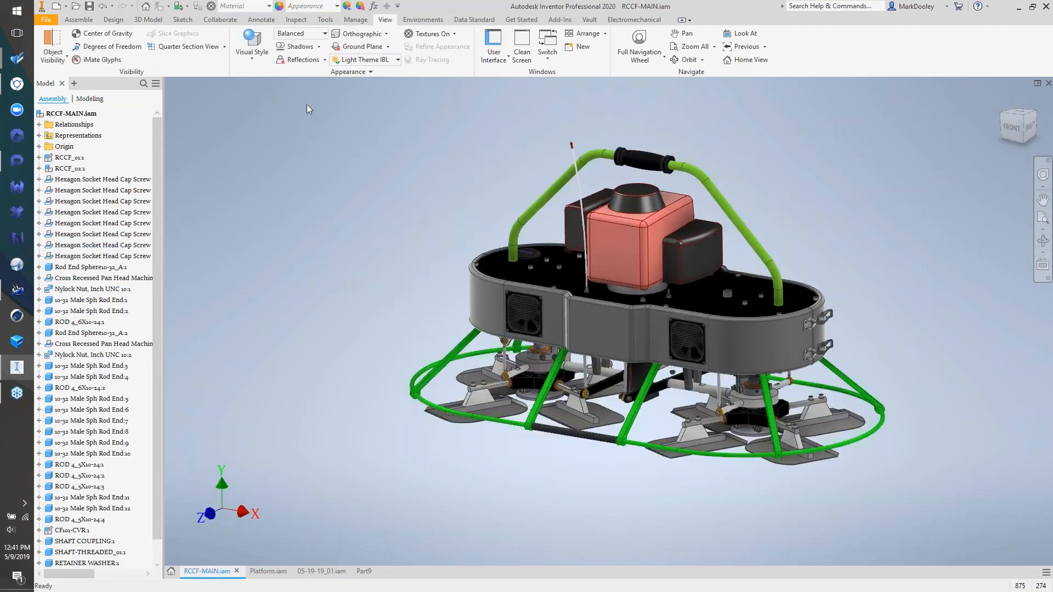
pyautogui.click(183, 47)
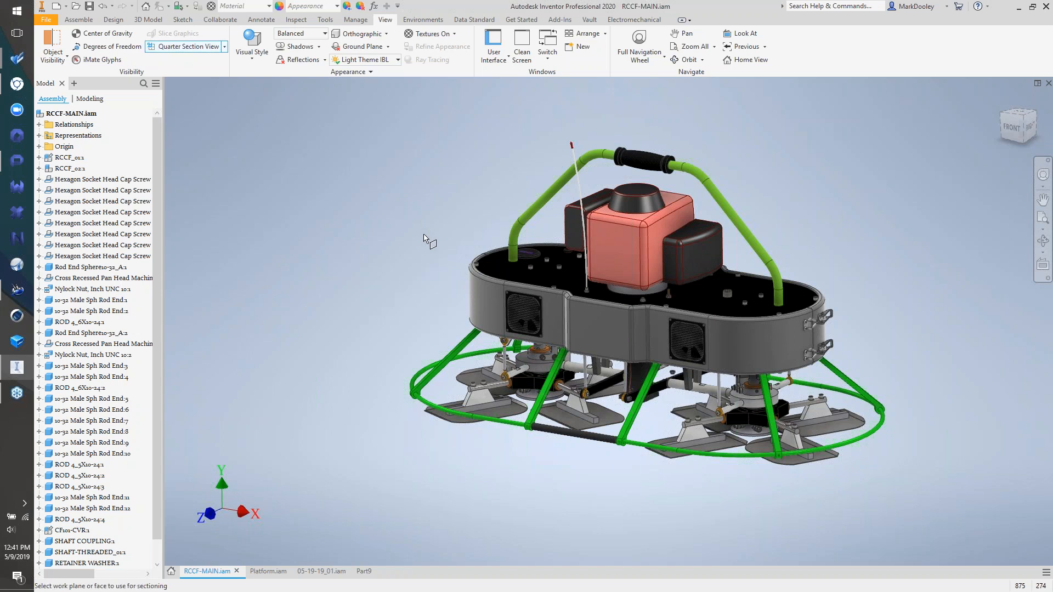
pyautogui.click(493, 265)
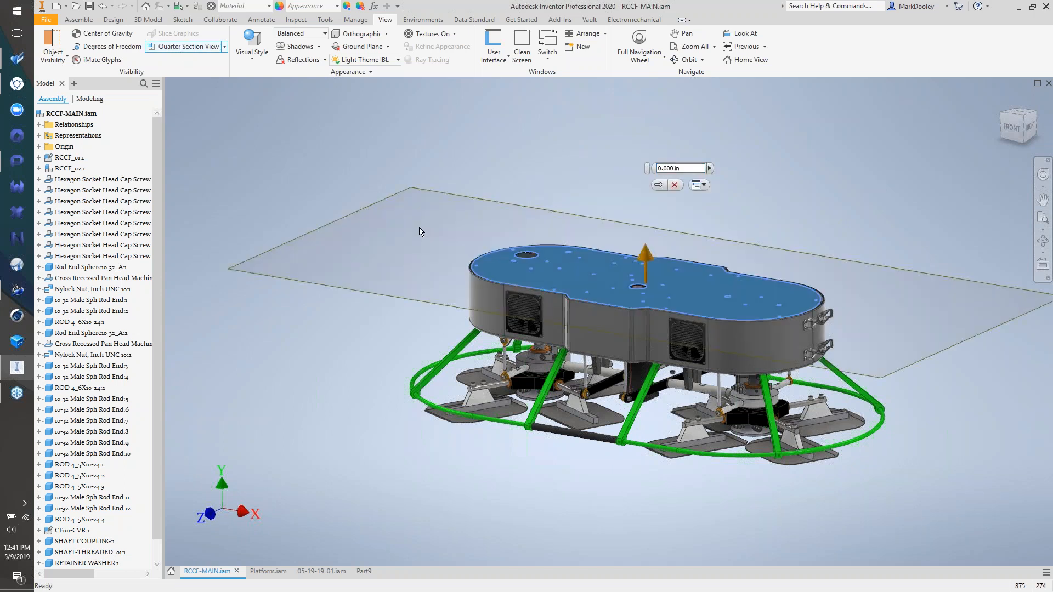
pyautogui.moveTo(414, 297); pyautogui.dragTo(394, 269)
pyautogui.scroll(5, 395, 268)
pyautogui.rightClick(286, 219)
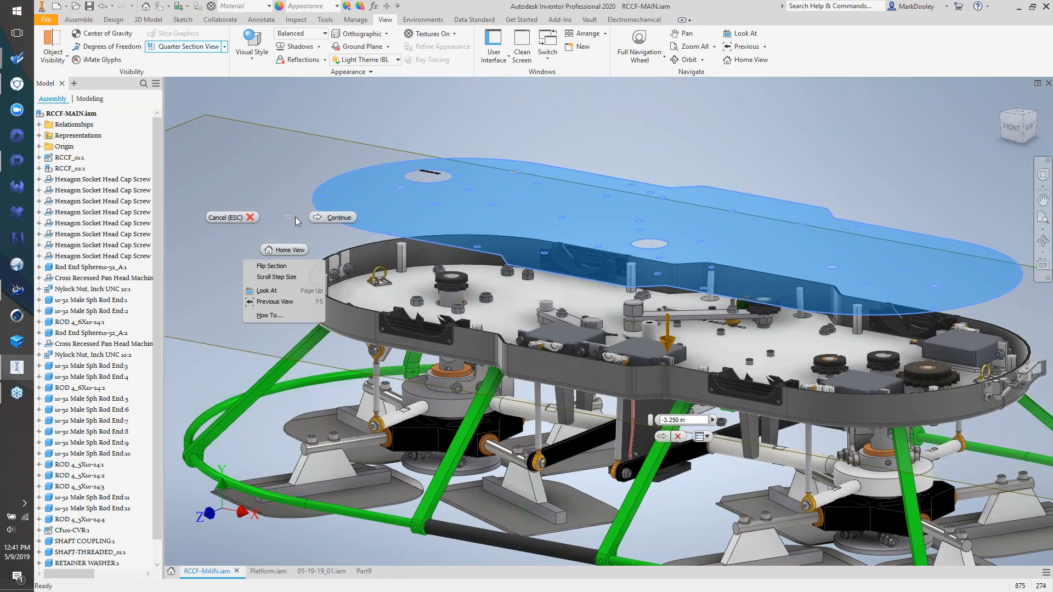
pyautogui.click(319, 217)
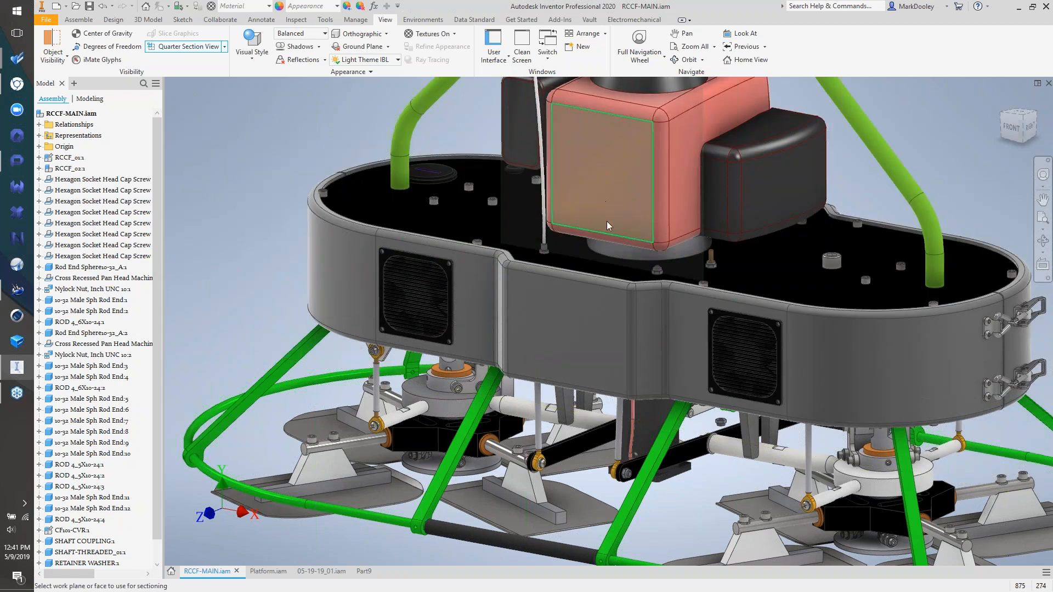
pyautogui.click(606, 222)
pyautogui.moveTo(590, 180); pyautogui.dragTo(634, 156)
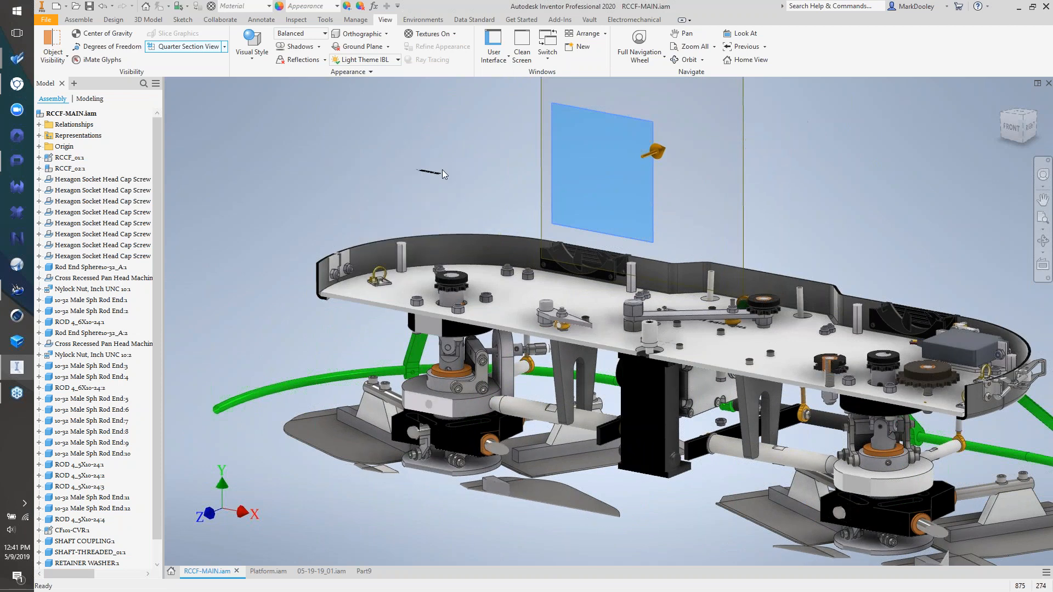
pyautogui.press('Return')
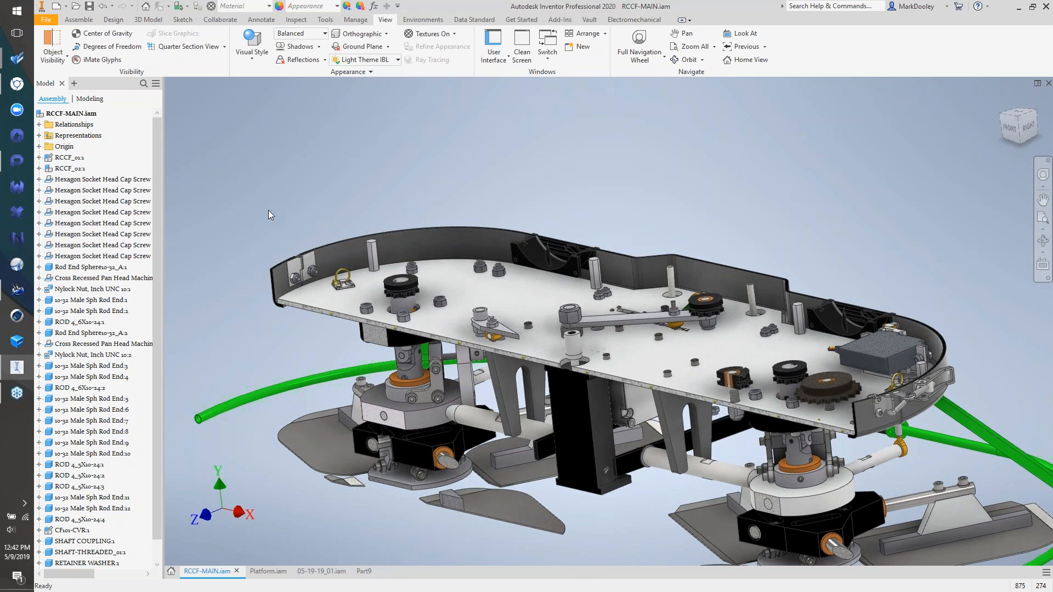
pyautogui.click(81, 20)
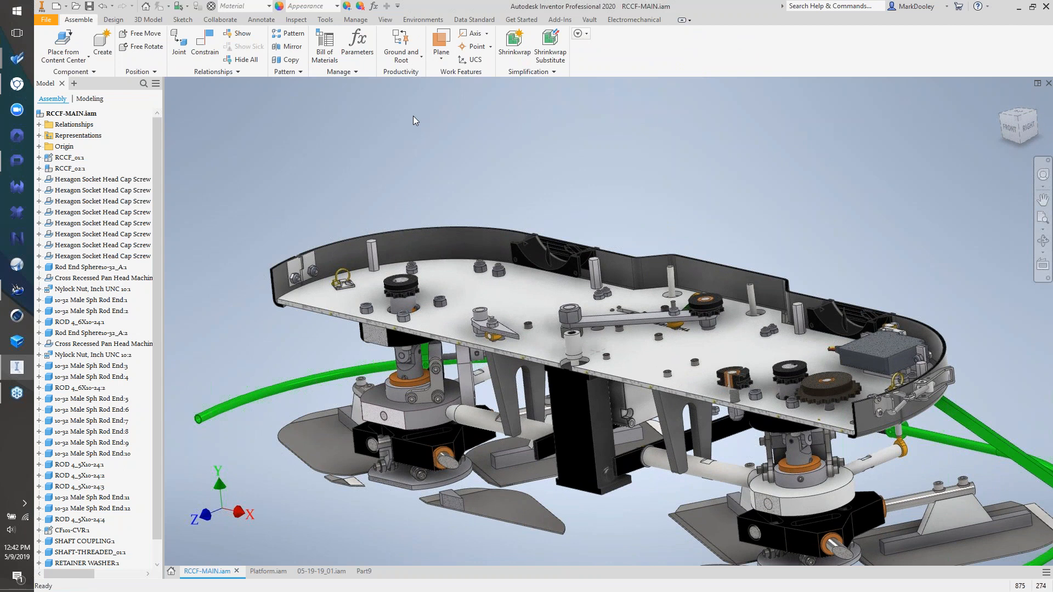
pyautogui.click(418, 59)
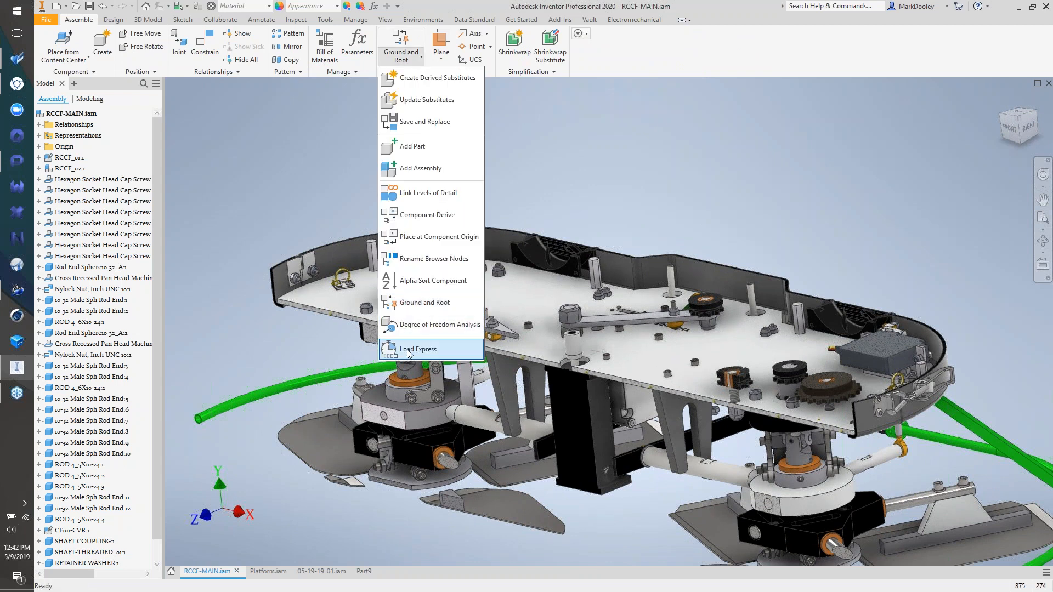
pyautogui.click(587, 186)
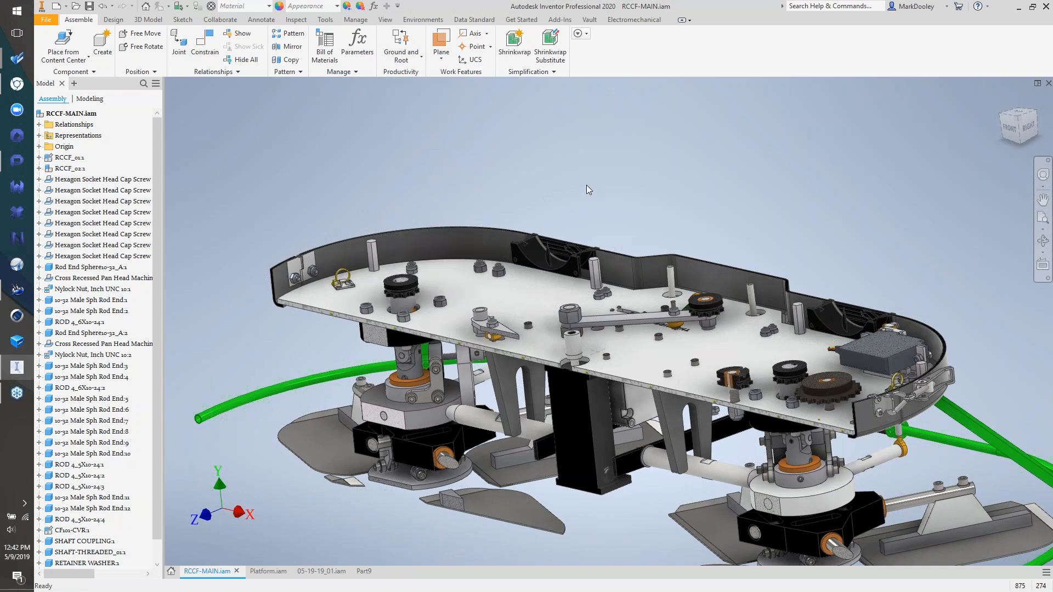
pyautogui.press('F6')
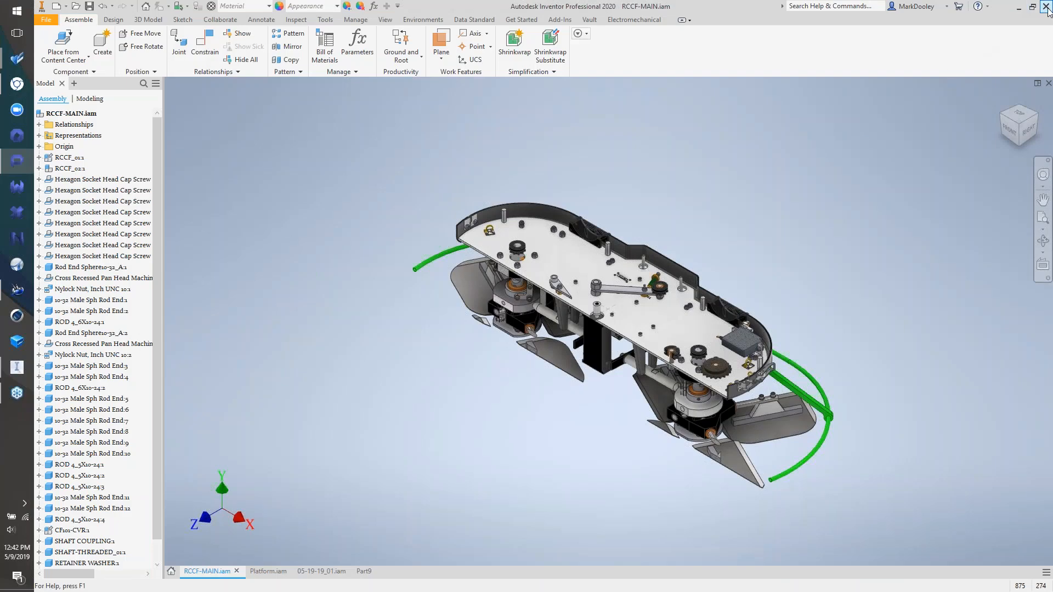
pyautogui.click(1046, 6)
# - Discard unsaved changes to RCCF-MAIN.iam, Platform.iam and the remaining assembly
pyautogui.click(506, 324)
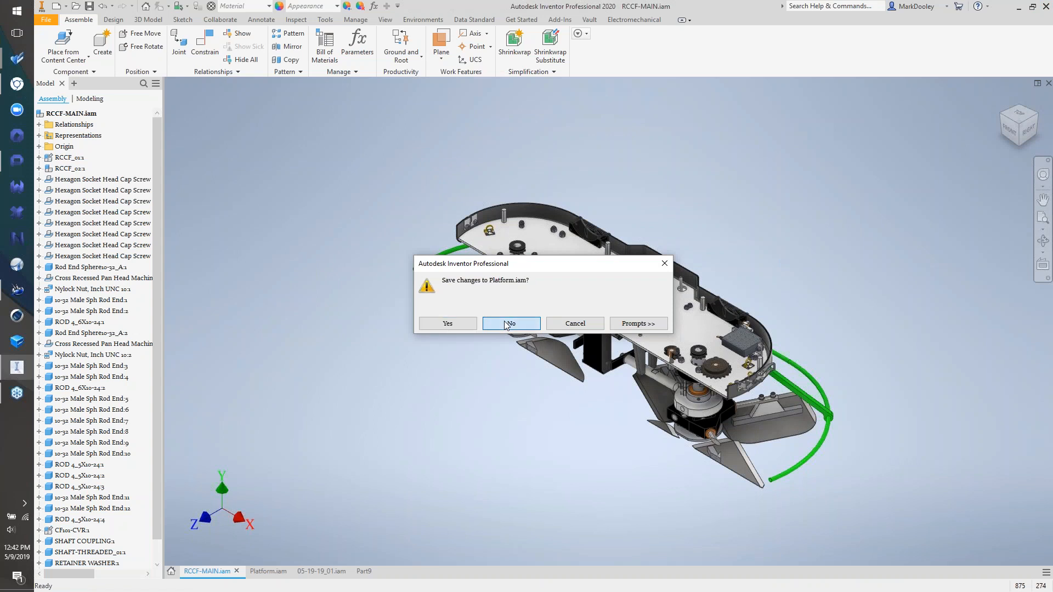
pyautogui.click(506, 323)
pyautogui.click(506, 324)
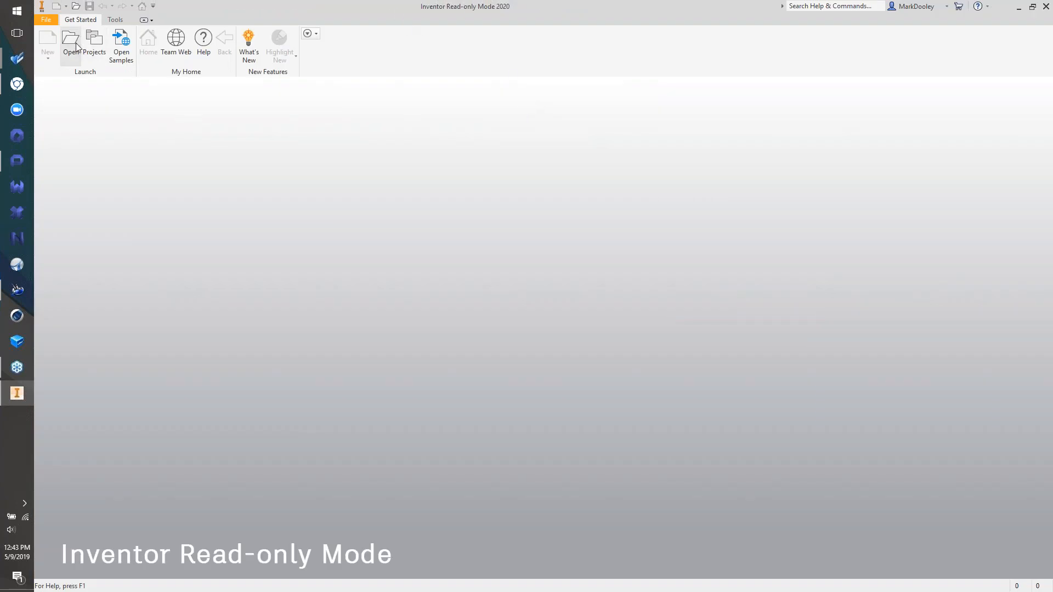
# - Open Crusher Attachment.iam, reset to the home view, and hide the swivel part
pyautogui.hotkey('ctrl', 'o')
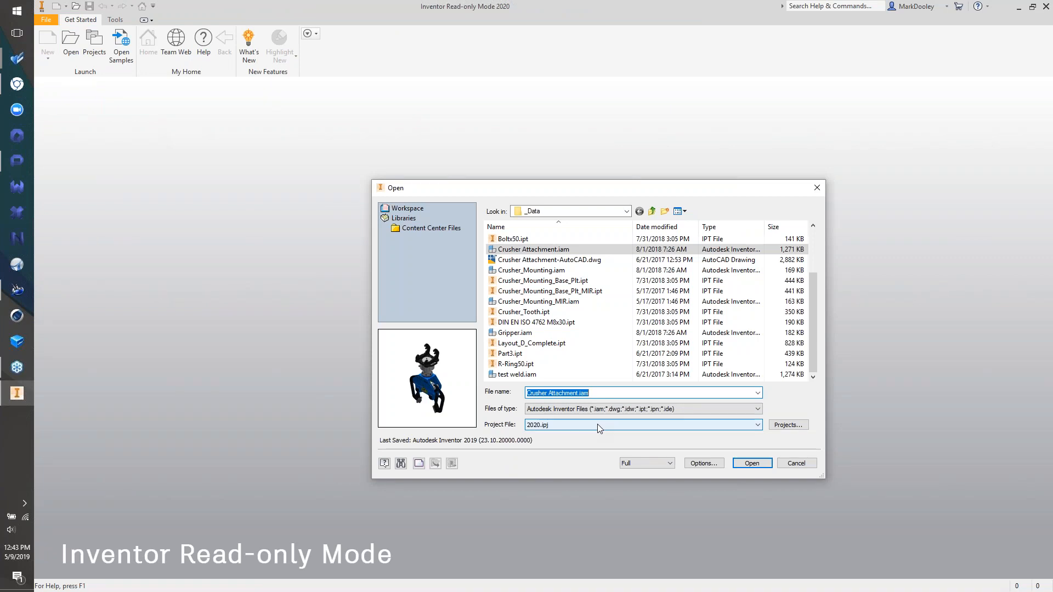
pyautogui.doubleClick(538, 249)
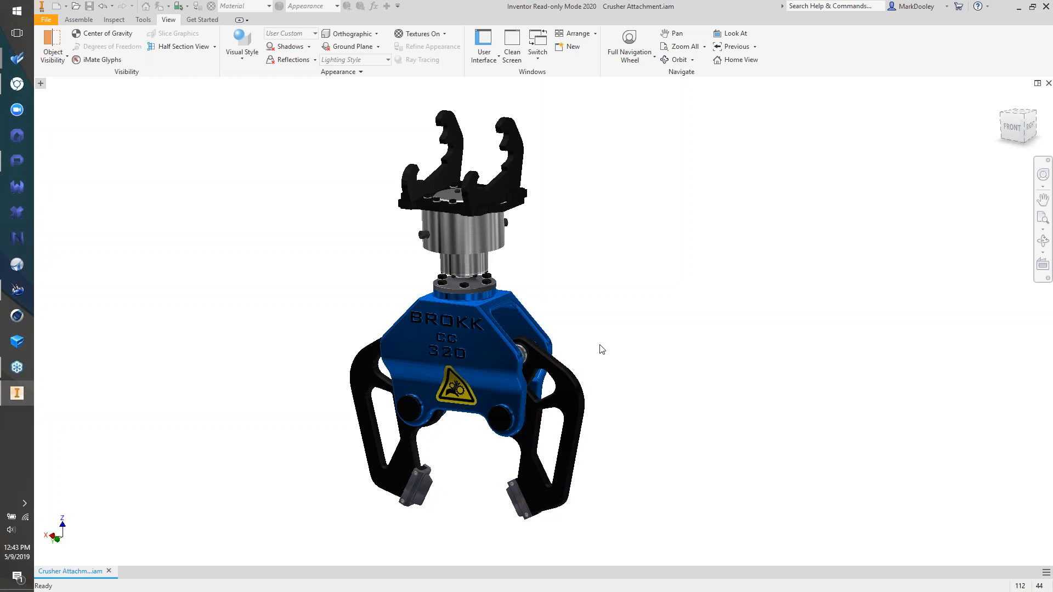
pyautogui.press('F6')
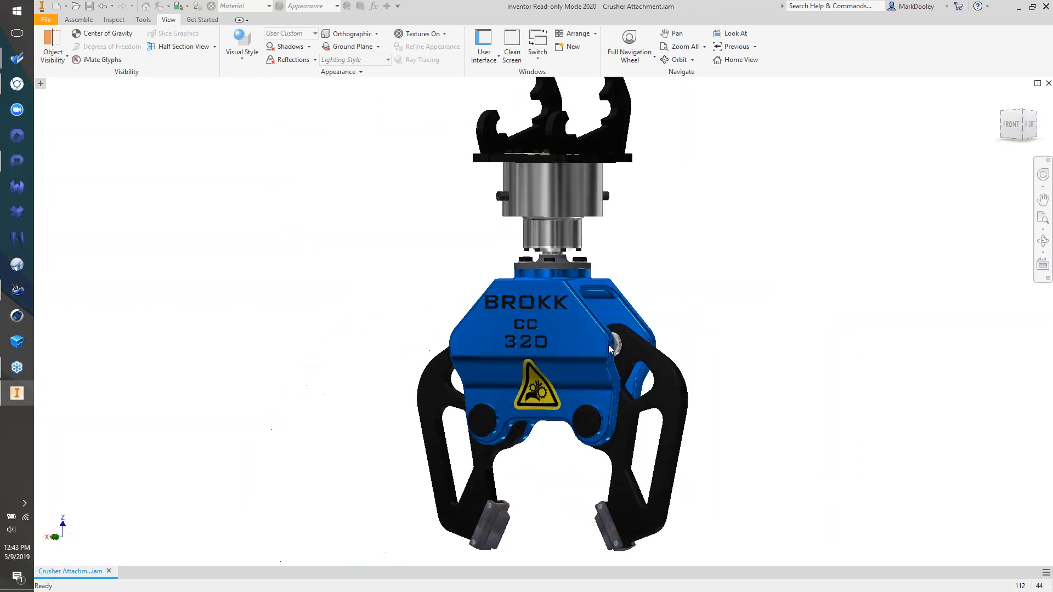
pyautogui.rightClick(571, 222)
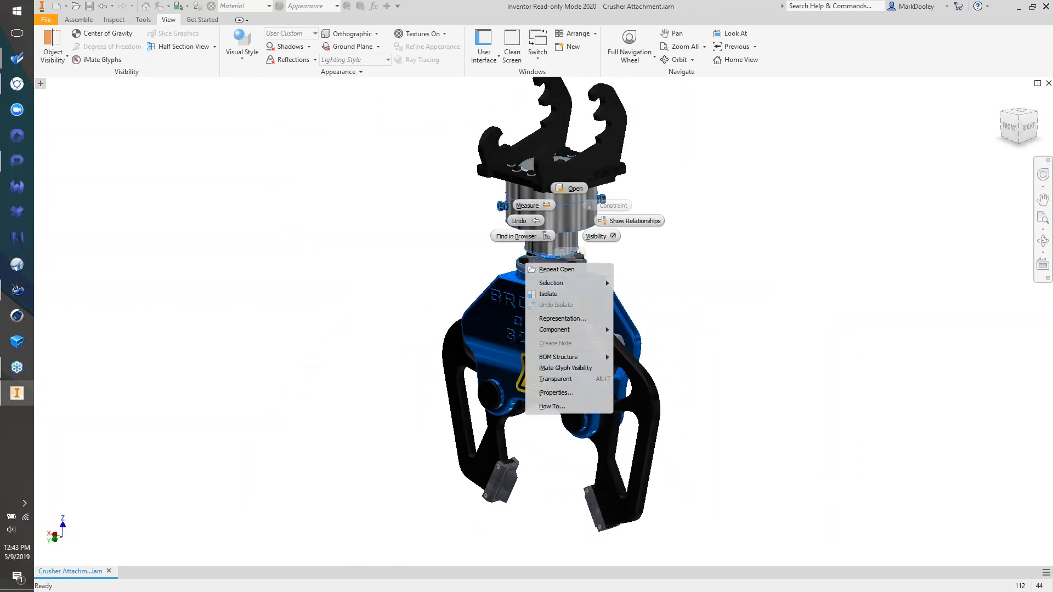
pyautogui.click(593, 235)
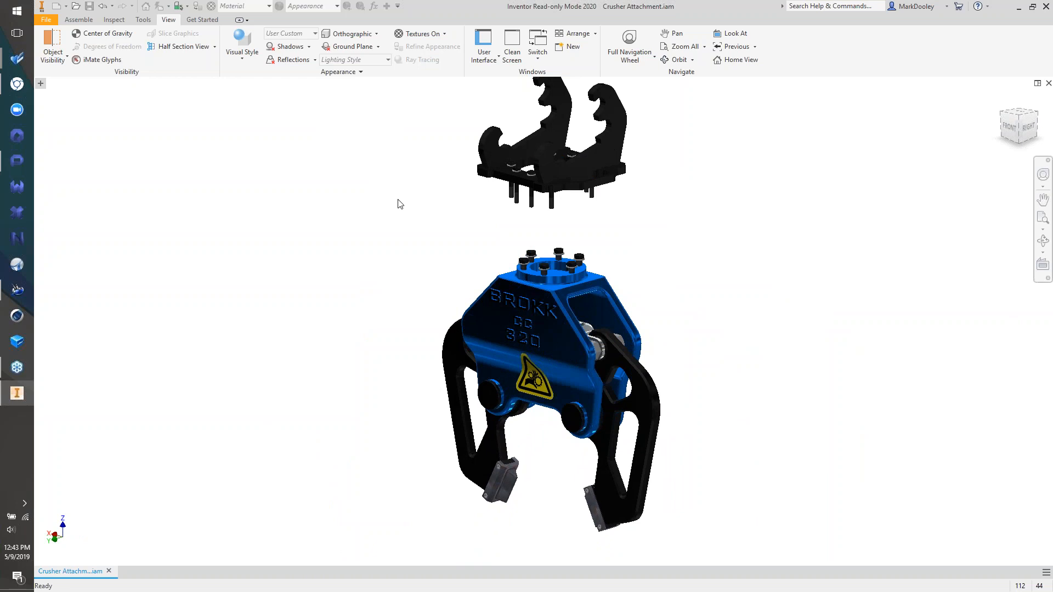
pyautogui.click(118, 23)
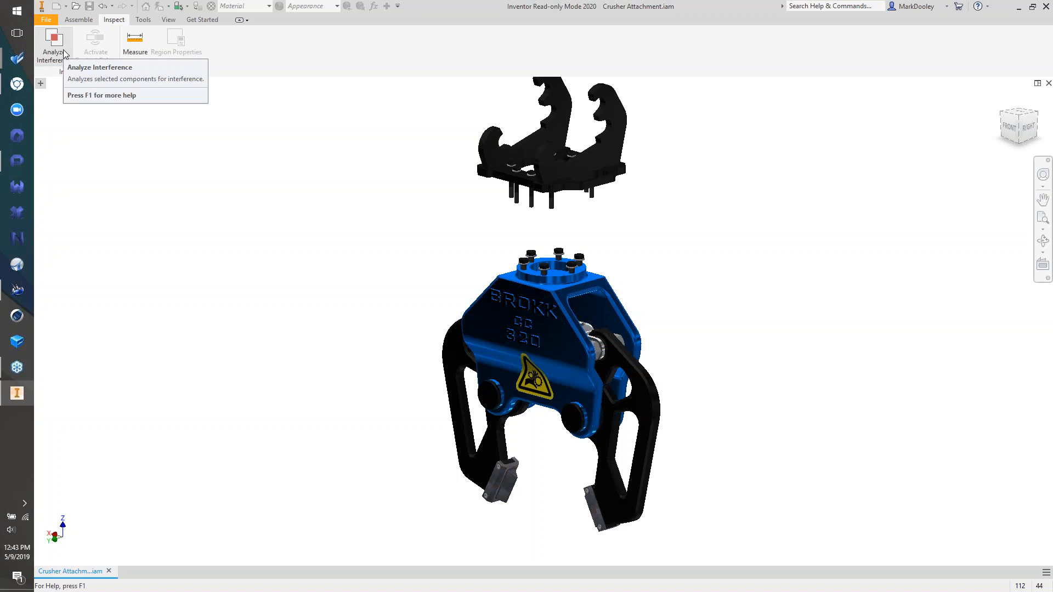
# - Measure from the upper bracket corner to the blue body's top face: 279.960 mm minimum distance
pyautogui.click(135, 41)
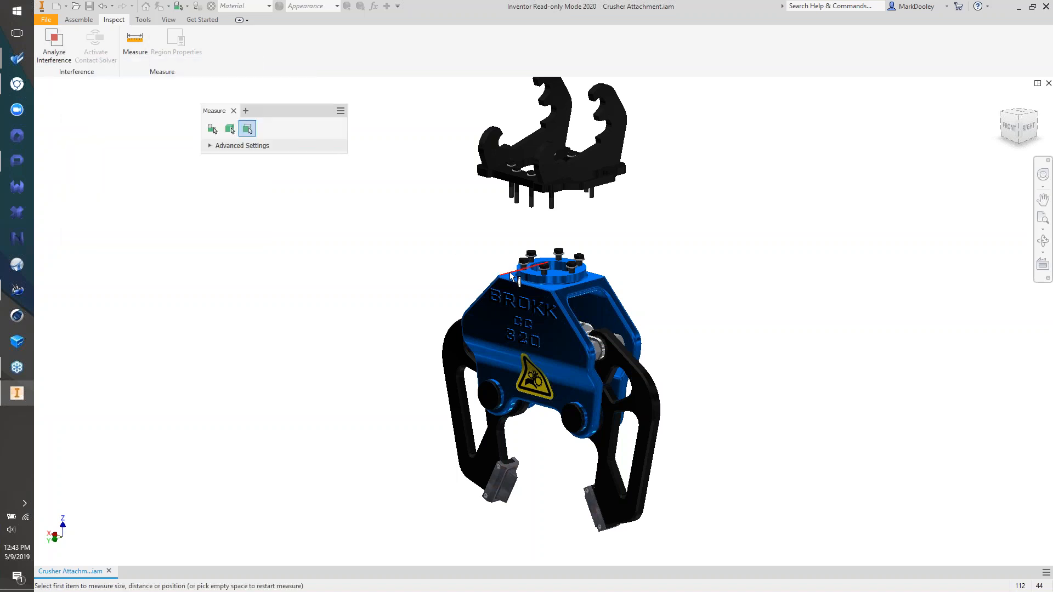
pyautogui.scroll(1, 509, 274)
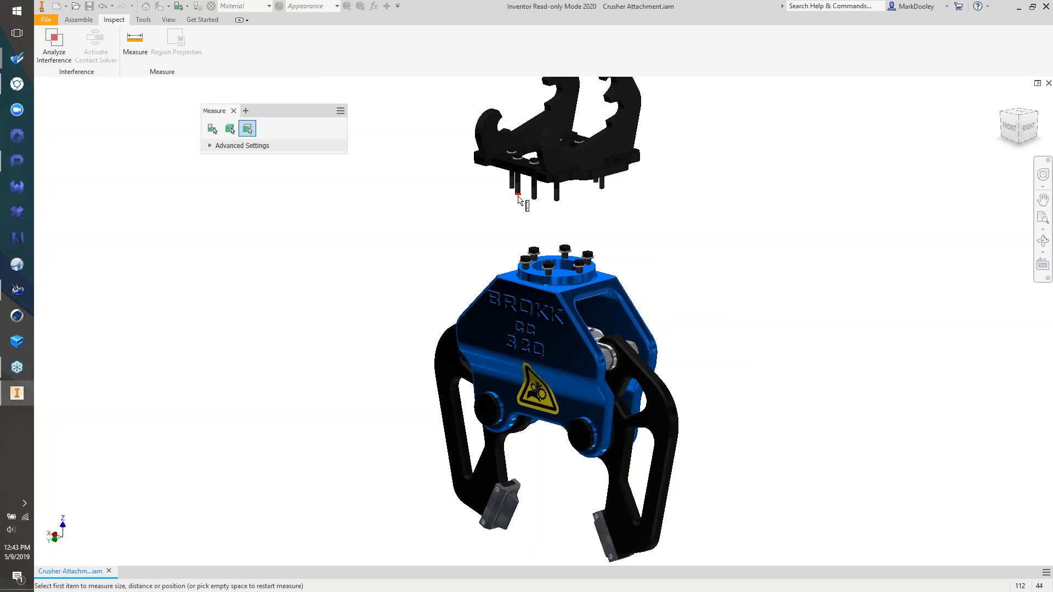
pyautogui.click(491, 164)
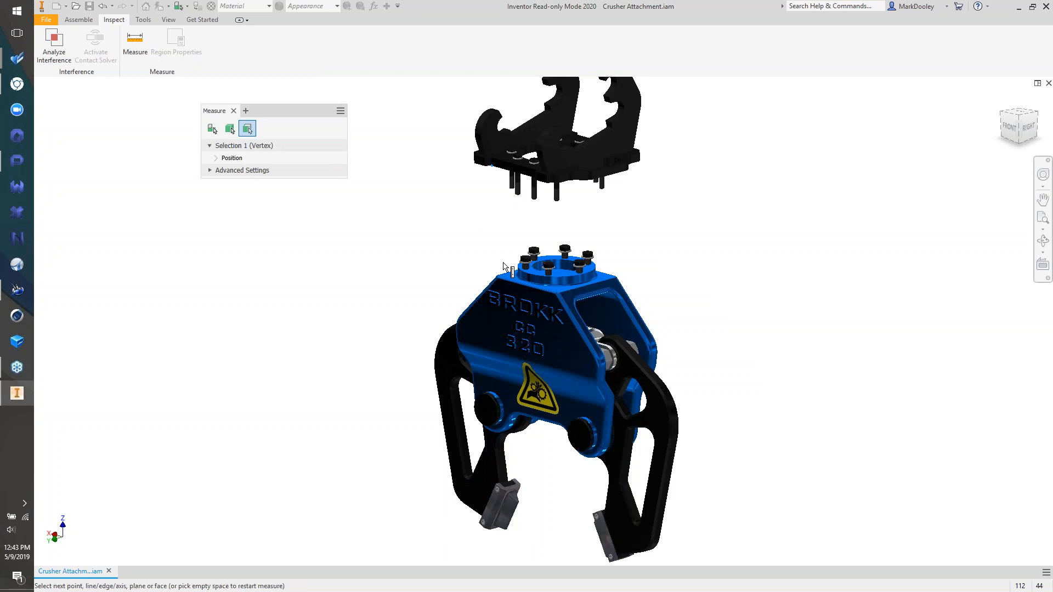
pyautogui.scroll(5, 507, 272)
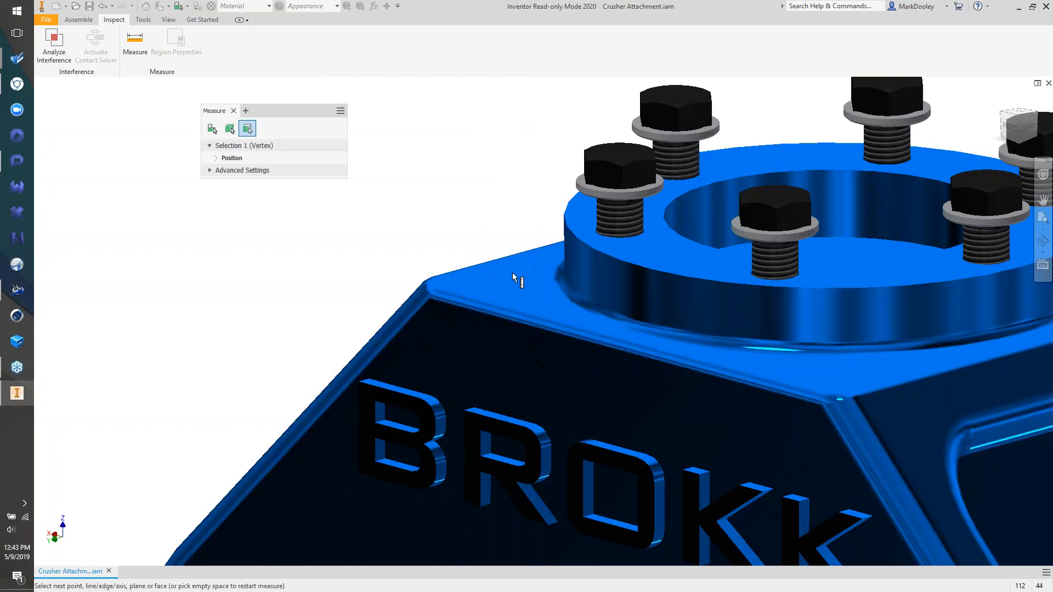
pyautogui.click(512, 273)
pyautogui.scroll(-5, 535, 282)
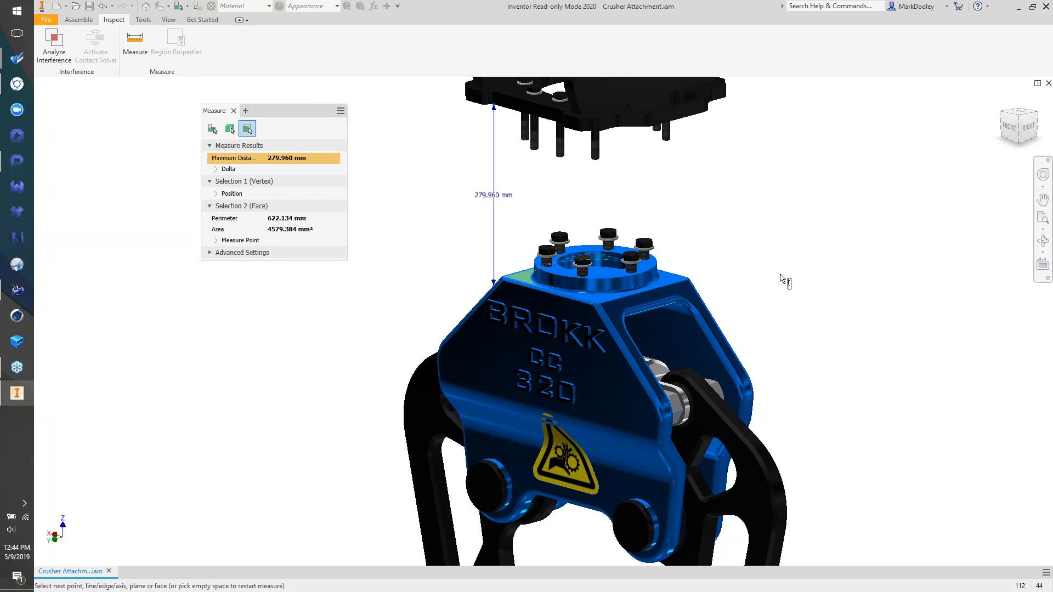
pyautogui.hotkey('alt', 'Tab')
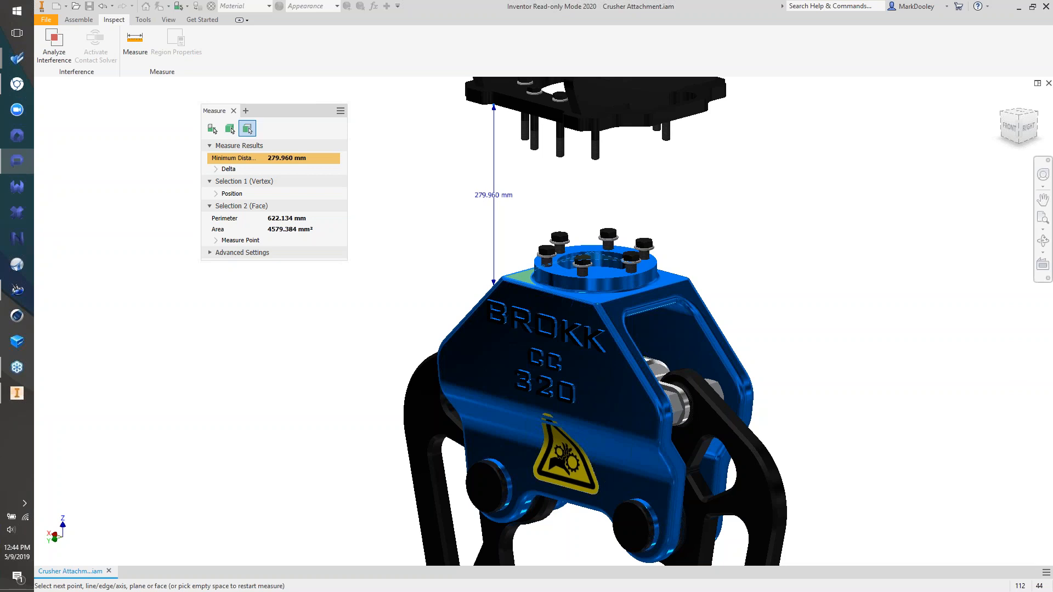